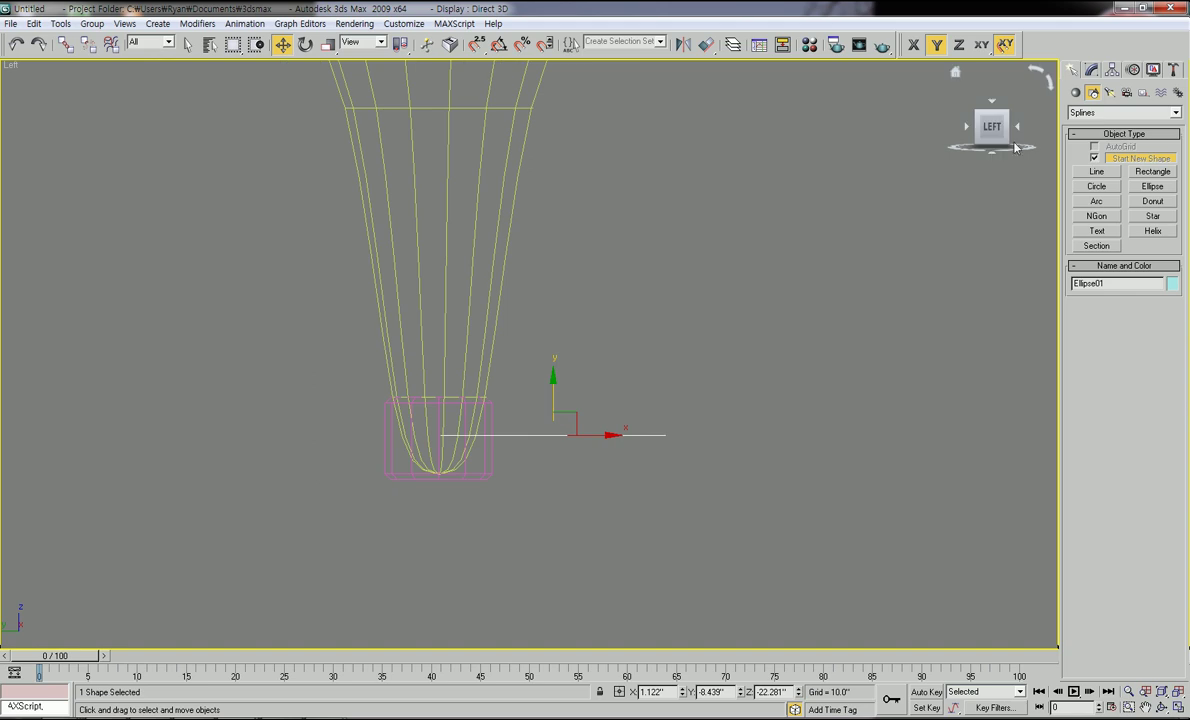
Turn on Enable In Viewport in the ellipse's rendering settings so it displays as a solid tube.
{"action": "left_click", "coordinate": [1093, 69]}
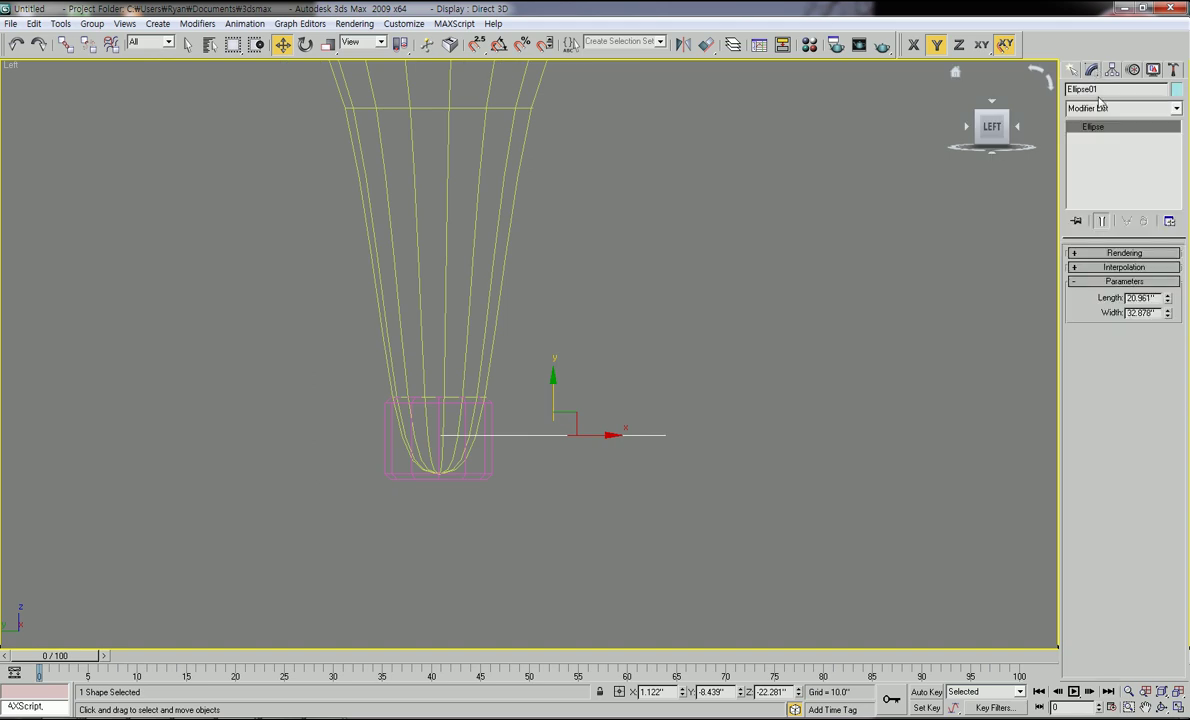
{"action": "left_click", "coordinate": [1075, 254]}
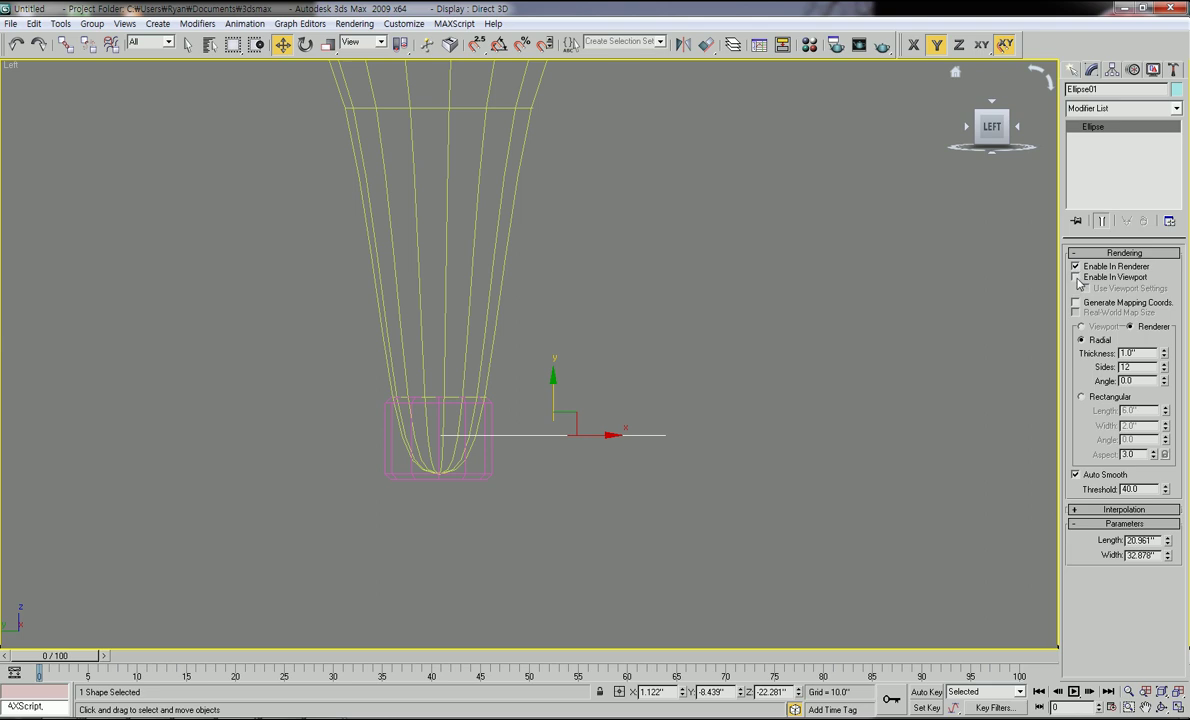
{"action": "left_click", "coordinate": [1076, 278]}
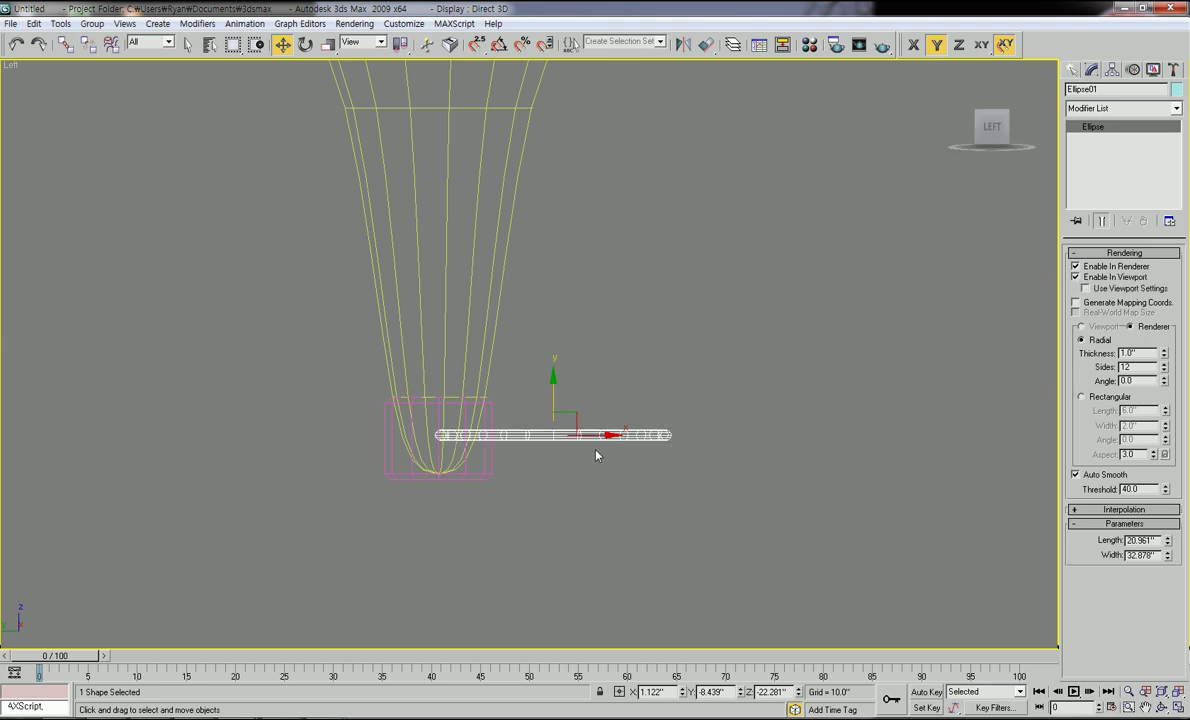
Try a radial thickness of 1.64 inches on the ellipse and set it back to 1 inch.
{"action": "middle_click_drag", "start_coordinate": [595, 454], "coordinate": [541, 528], "text": "alt"}
{"action": "scroll", "coordinate": [562, 488], "scroll_direction": "down", "scroll_amount": 3}
{"action": "middle_click_drag", "start_coordinate": [624, 368], "coordinate": [630, 472]}
{"action": "scroll", "coordinate": [597, 482], "scroll_direction": "up", "scroll_amount": 5}
{"action": "scroll", "coordinate": [648, 456], "scroll_direction": "up", "scroll_amount": 5}
{"action": "middle_click_drag", "start_coordinate": [333, 618], "coordinate": [664, 333]}
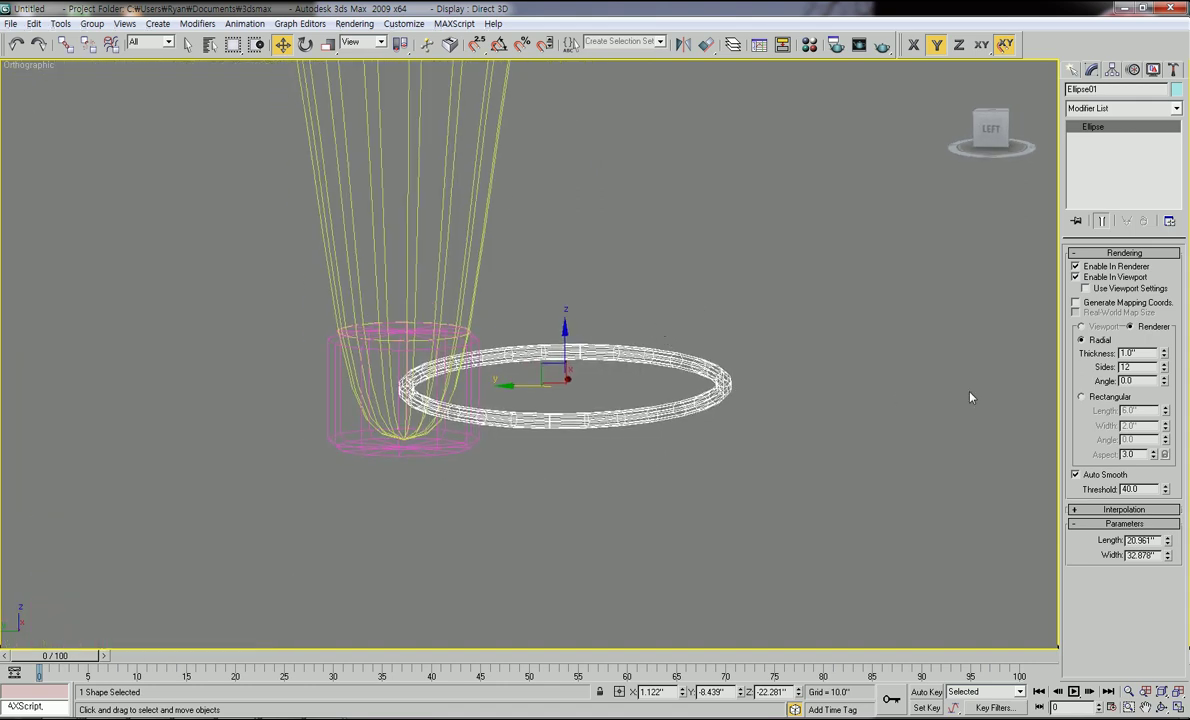
{"action": "mouse_move", "coordinate": [1164, 355]}
{"action": "left_mouse_down"}
{"action": "mouse_move", "coordinate": [1162, 335]}
{"action": "mouse_move", "coordinate": [1157, 351]}
{"action": "left_mouse_up"}
{"action": "double_click", "coordinate": [1157, 351]}
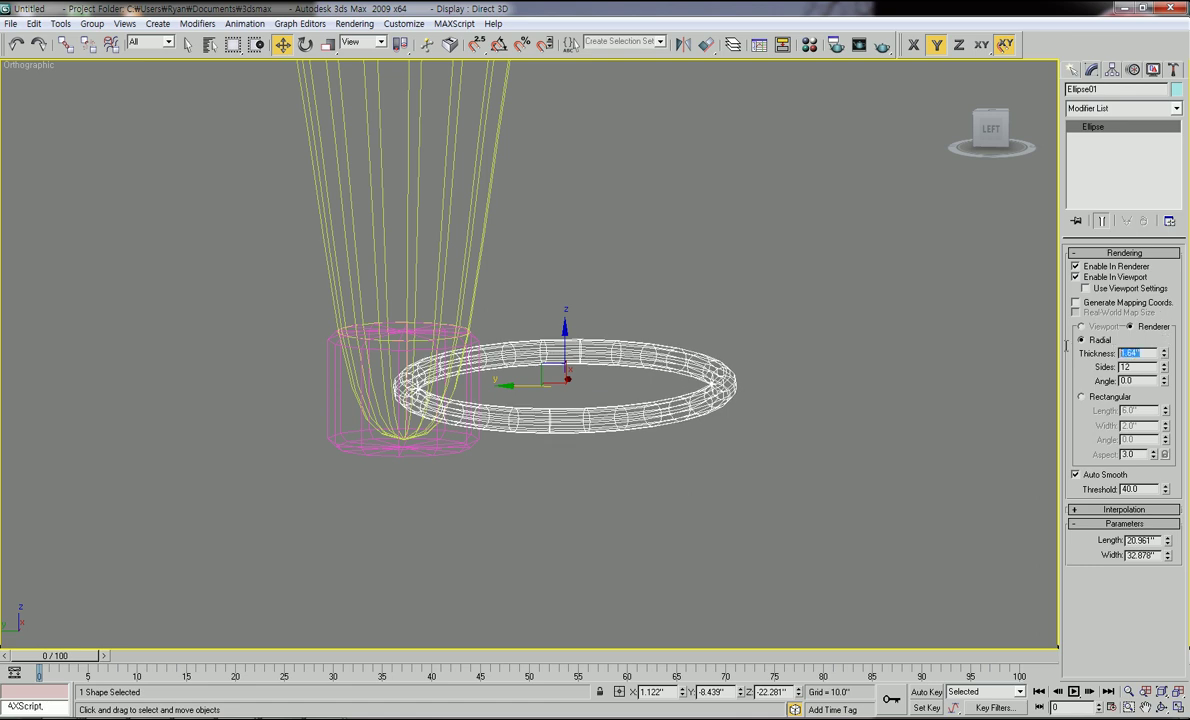
{"action": "type", "text": "1"}
{"action": "key", "text": "Return"}
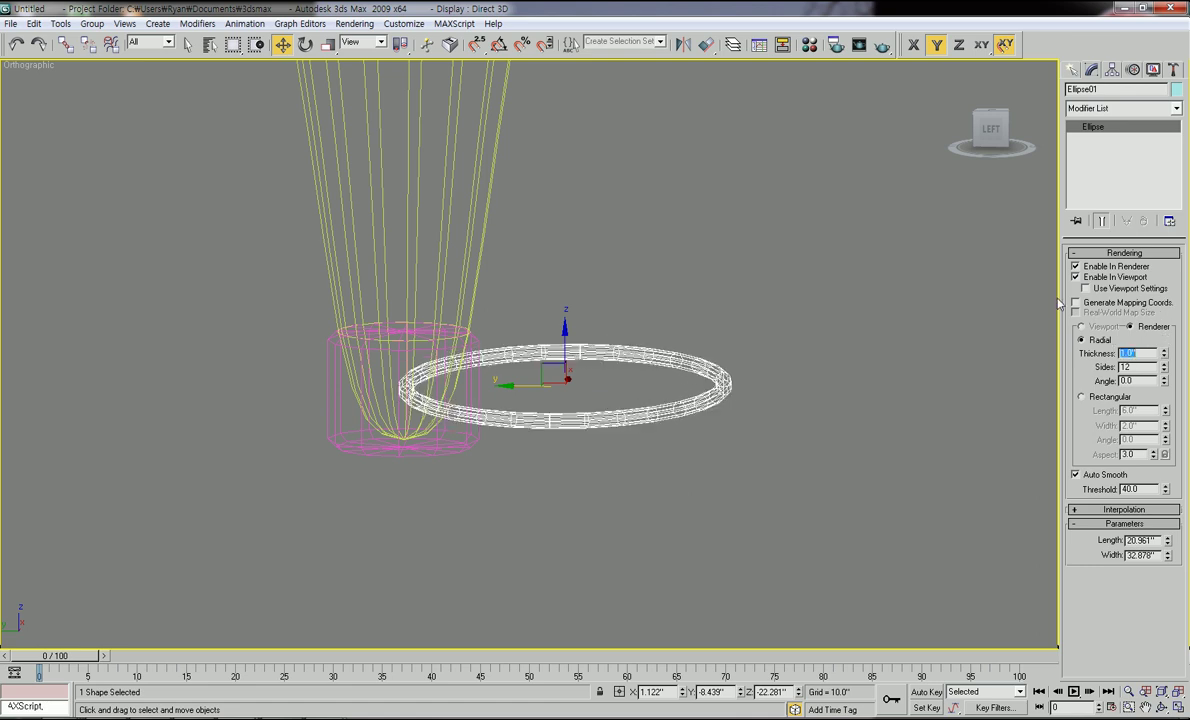
Switch the viewport to shaded display and check the ring against the pedestal and its magenta collar.
{"action": "scroll", "coordinate": [584, 465], "scroll_direction": "down", "scroll_amount": 4}
{"action": "mouse_move", "coordinate": [521, 466]}
{"action": "middle_mouse_down"}
{"action": "mouse_move", "coordinate": [584, 465]}
{"action": "mouse_move", "coordinate": [420, 625]}
{"action": "mouse_move", "coordinate": [465, 624]}
{"action": "middle_mouse_up"}
{"action": "scroll", "coordinate": [497, 523], "scroll_direction": "down", "scroll_amount": 2}
{"action": "key", "text": "F3"}
{"action": "scroll", "coordinate": [531, 553], "scroll_direction": "up", "scroll_amount": 2}
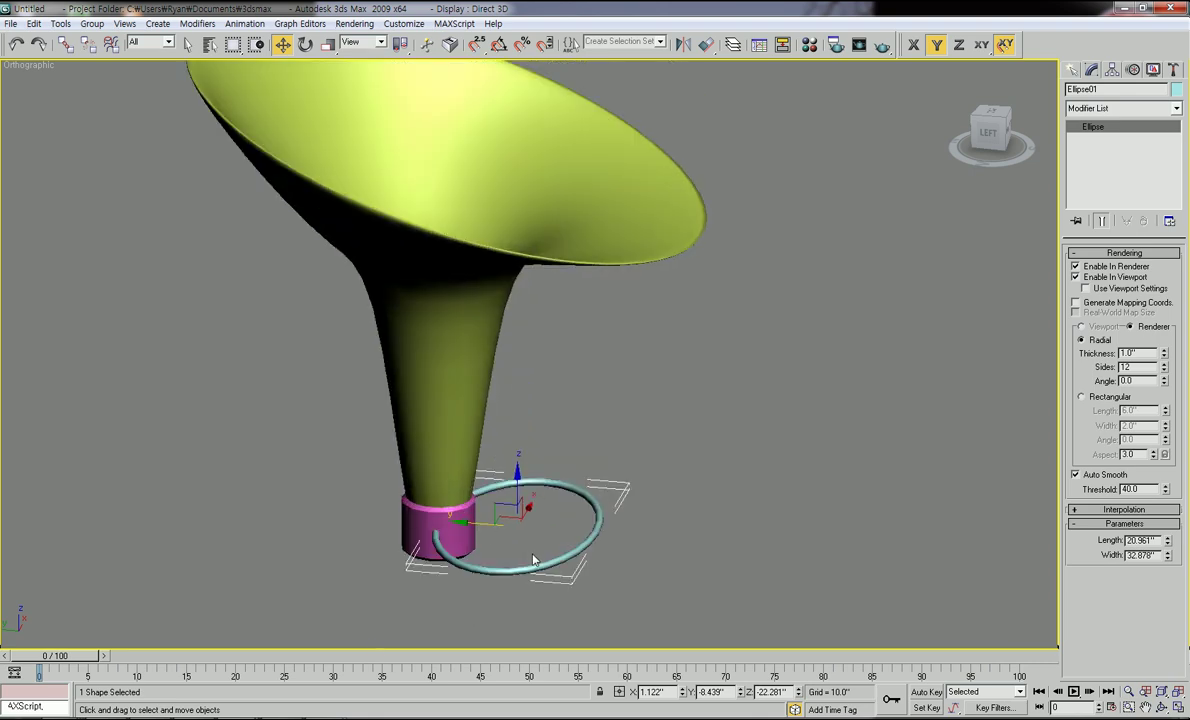
{"action": "scroll", "coordinate": [557, 510], "scroll_direction": "down", "scroll_amount": 4}
{"action": "mouse_move", "coordinate": [531, 560]}
{"action": "middle_mouse_down"}
{"action": "mouse_move", "coordinate": [558, 508]}
{"action": "mouse_move", "coordinate": [498, 466]}
{"action": "mouse_move", "coordinate": [515, 473]}
{"action": "middle_mouse_up"}
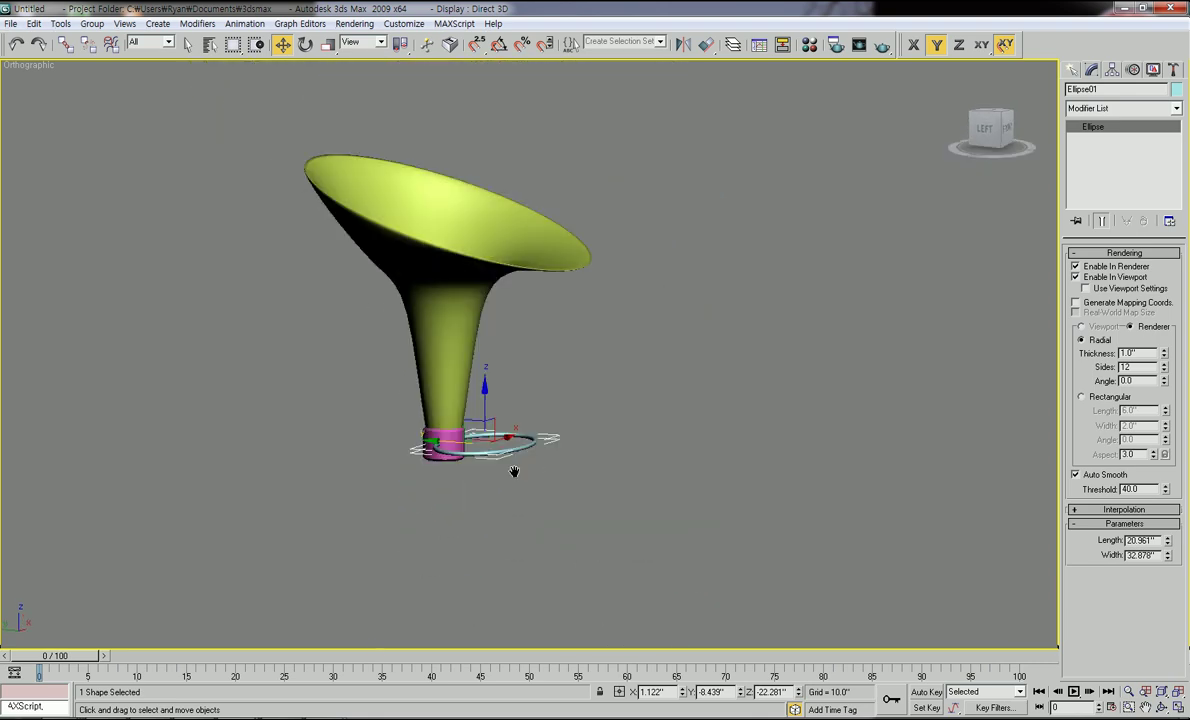
{"action": "scroll", "coordinate": [482, 563], "scroll_direction": "up", "scroll_amount": 3}
{"action": "middle_click_drag", "start_coordinate": [482, 563], "coordinate": [577, 534]}
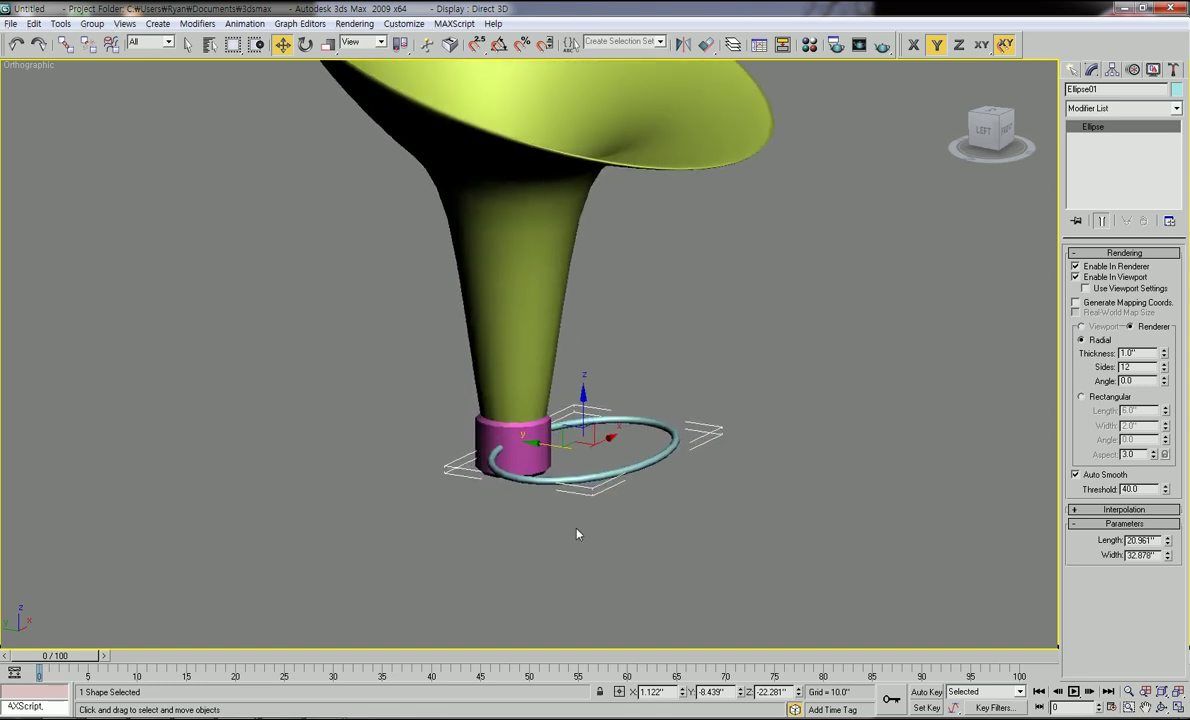
In the left view, rotate the ellipse about -11.3 degrees around Z so its outer end tilts downward.
{"action": "key", "text": "l"}
{"action": "scroll", "coordinate": [583, 465], "scroll_direction": "up", "scroll_amount": 4}
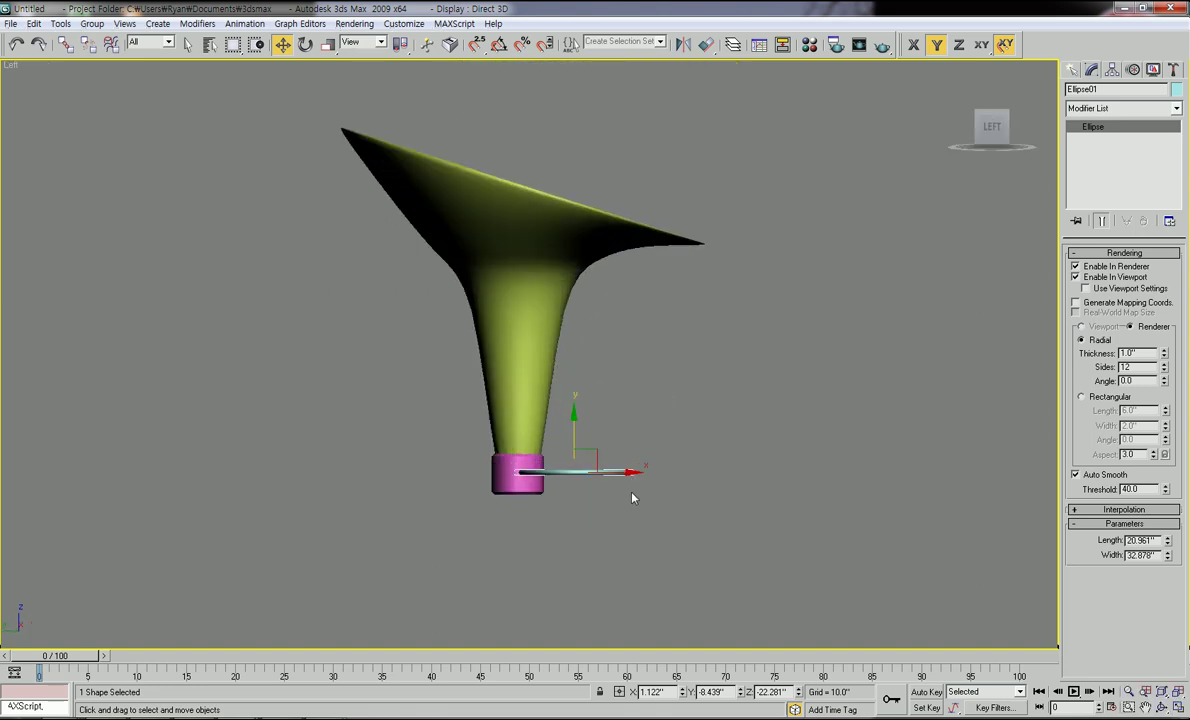
{"action": "scroll", "coordinate": [567, 459], "scroll_direction": "up", "scroll_amount": 2}
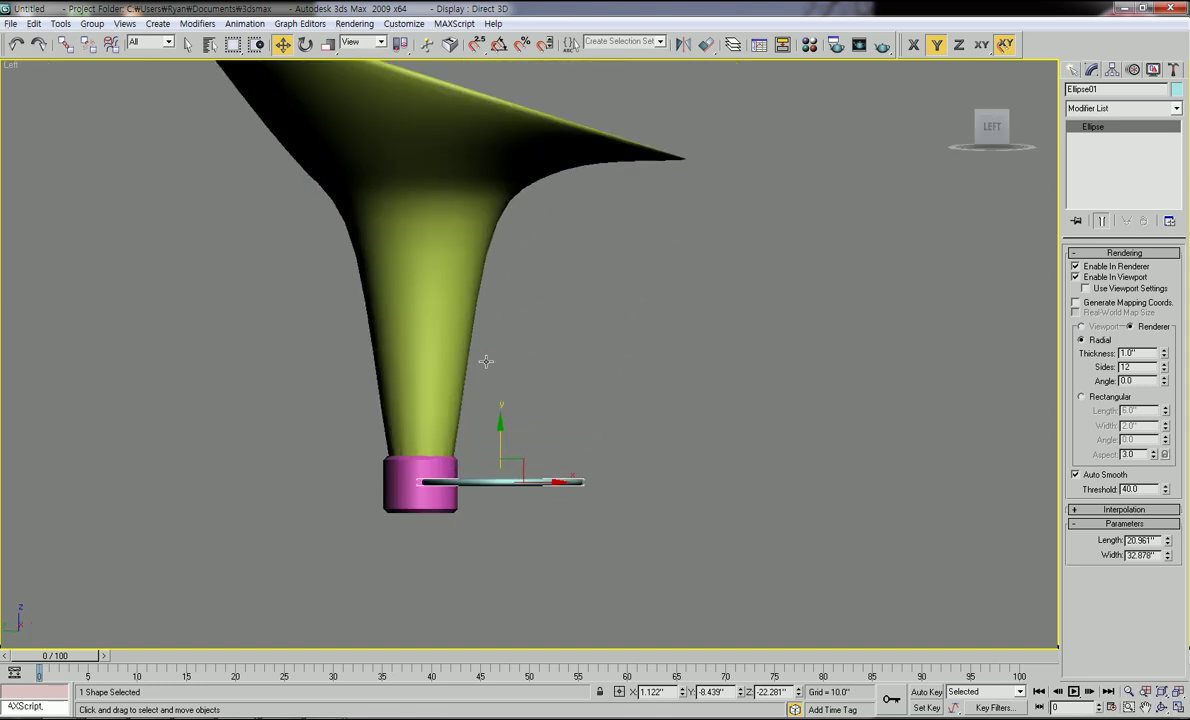
{"action": "left_click", "coordinate": [307, 45]}
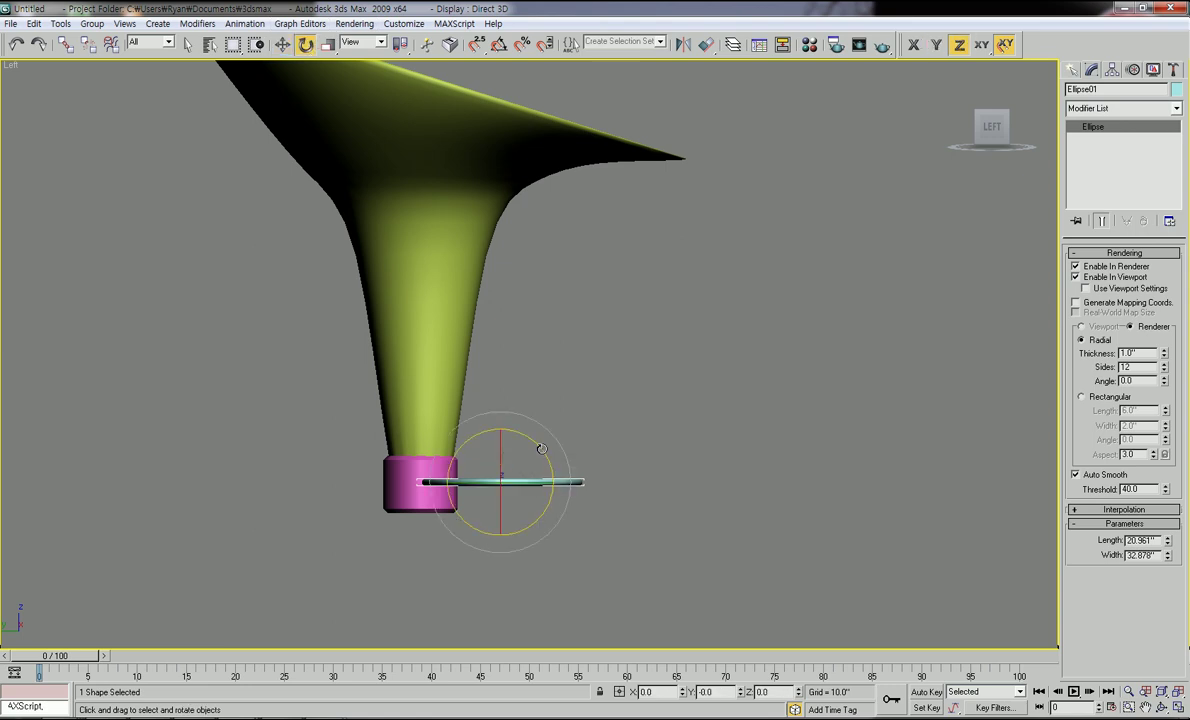
{"action": "left_click_drag", "start_coordinate": [541, 449], "coordinate": [561, 453]}
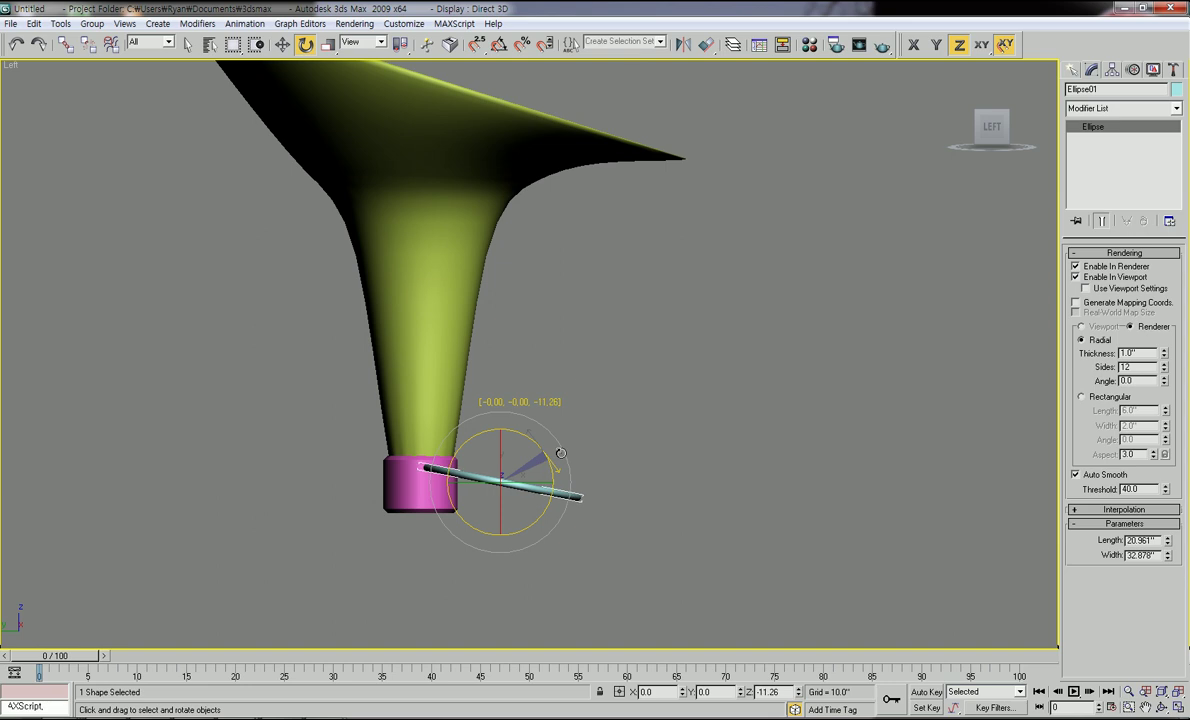
Move the tilted ellipse down about 1.9 inches along the vertical axis and deselect it.
{"action": "left_click", "coordinate": [283, 45]}
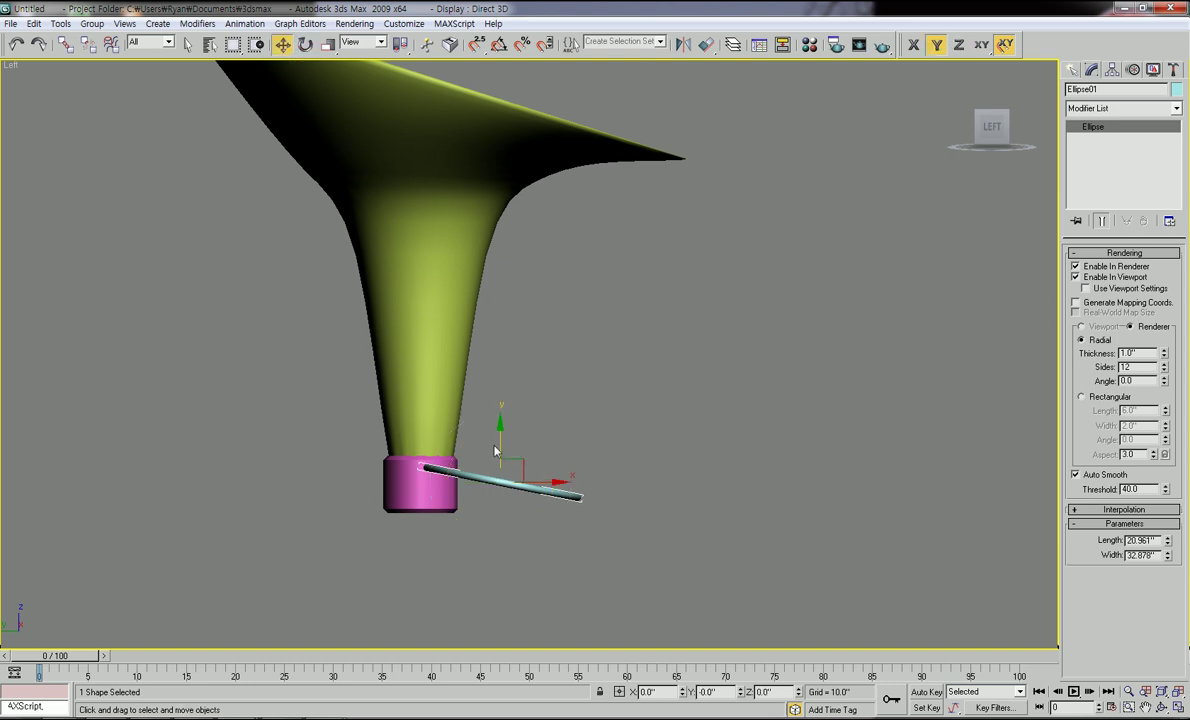
{"action": "left_click_drag", "start_coordinate": [499, 443], "coordinate": [504, 457]}
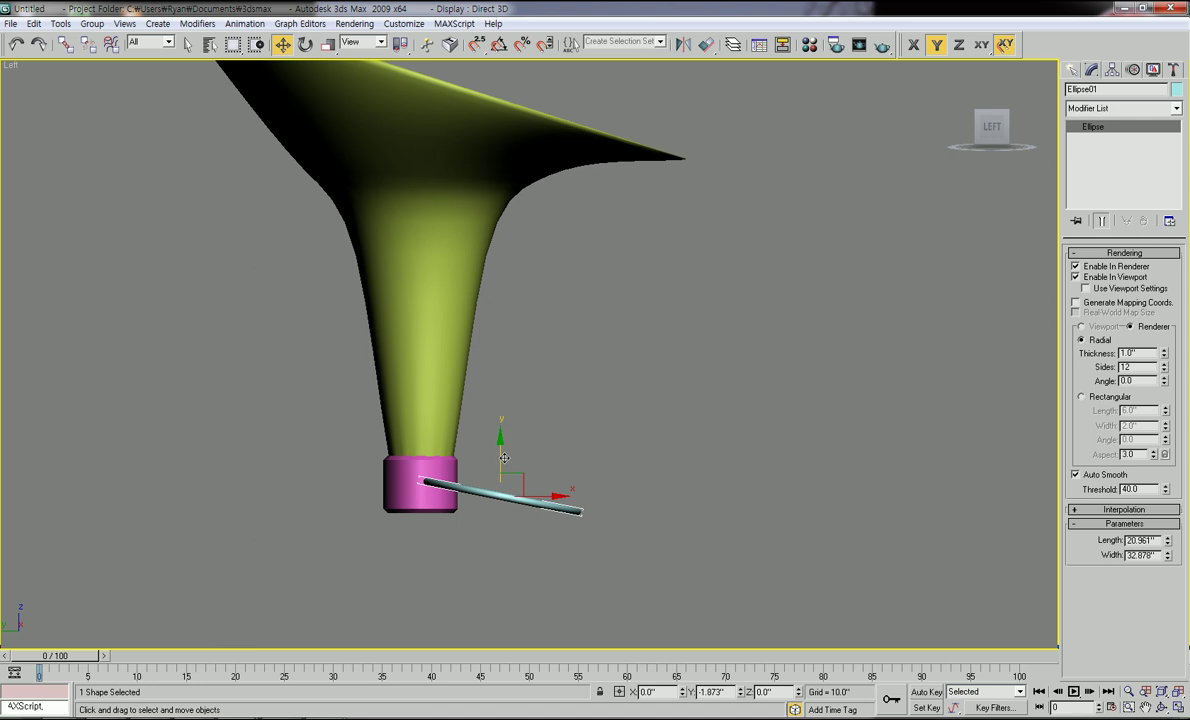
{"action": "left_click", "coordinate": [615, 464]}
{"action": "scroll", "coordinate": [632, 466], "scroll_direction": "down", "scroll_amount": 2}
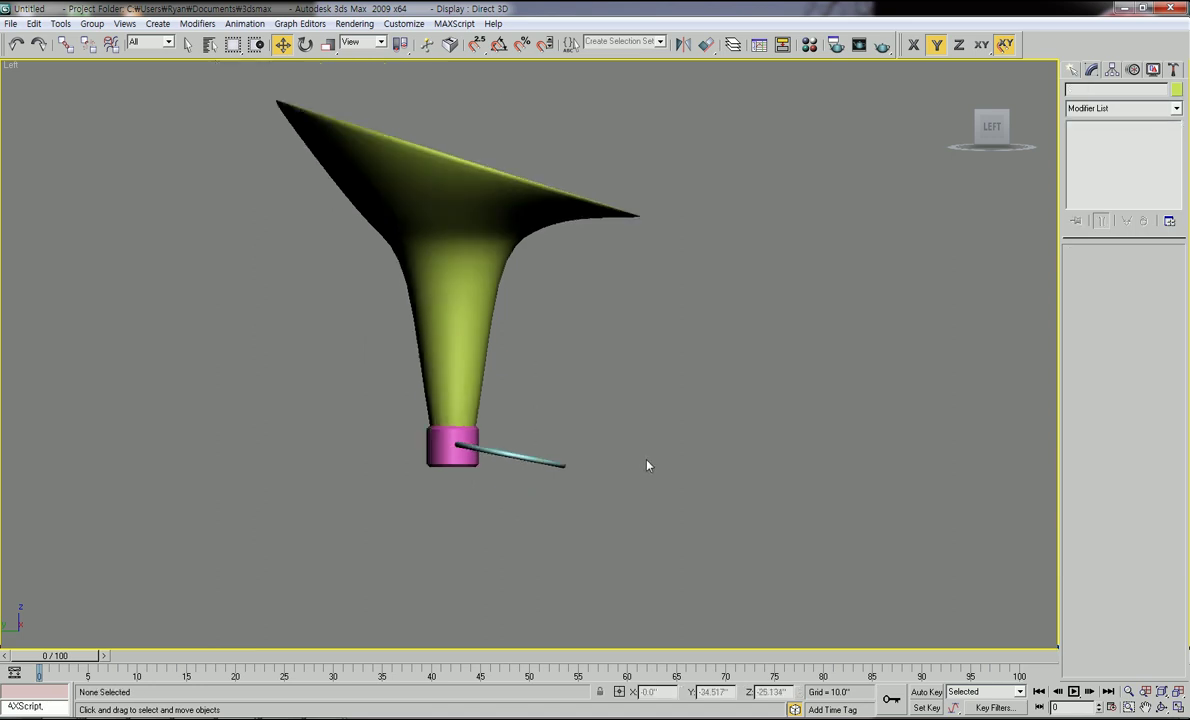
Examine how the tilted ring meets the collar at the base of the pedestal from an angled view.
{"action": "middle_click_drag", "start_coordinate": [651, 438], "coordinate": [553, 500], "text": "alt"}
{"action": "scroll", "coordinate": [571, 444], "scroll_direction": "up", "scroll_amount": 2}
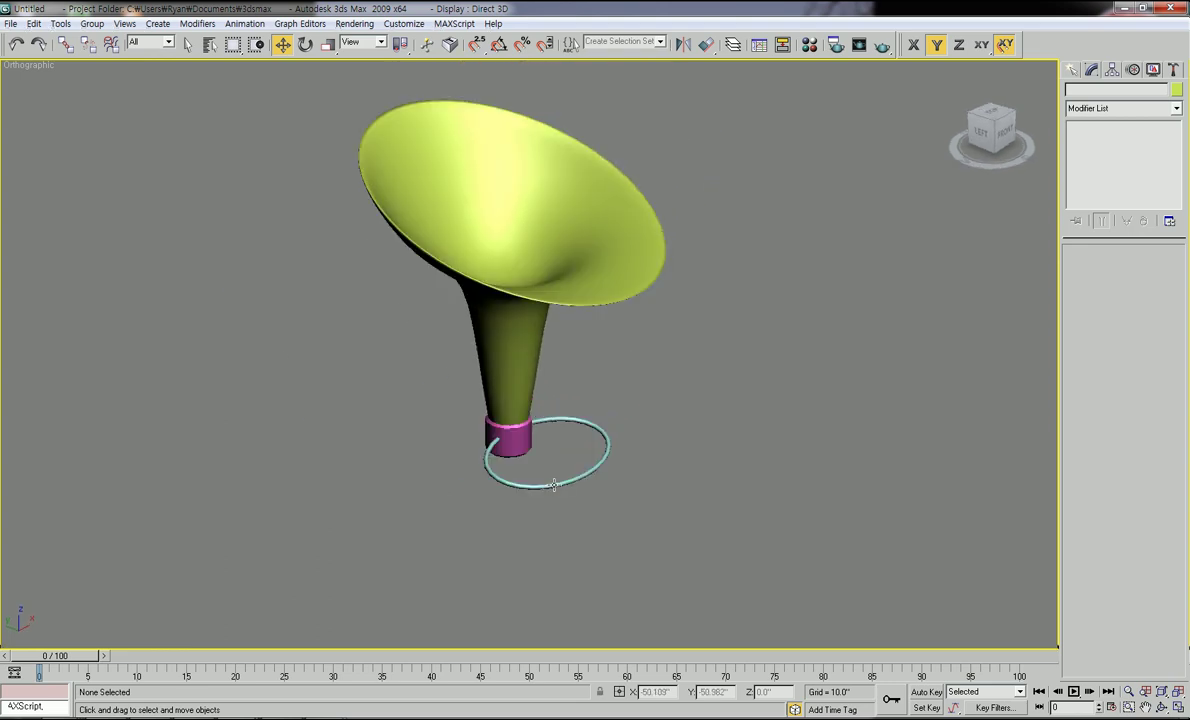
{"action": "scroll", "coordinate": [560, 500], "scroll_direction": "up", "scroll_amount": 4}
{"action": "scroll", "coordinate": [529, 487], "scroll_direction": "down", "scroll_amount": 2}
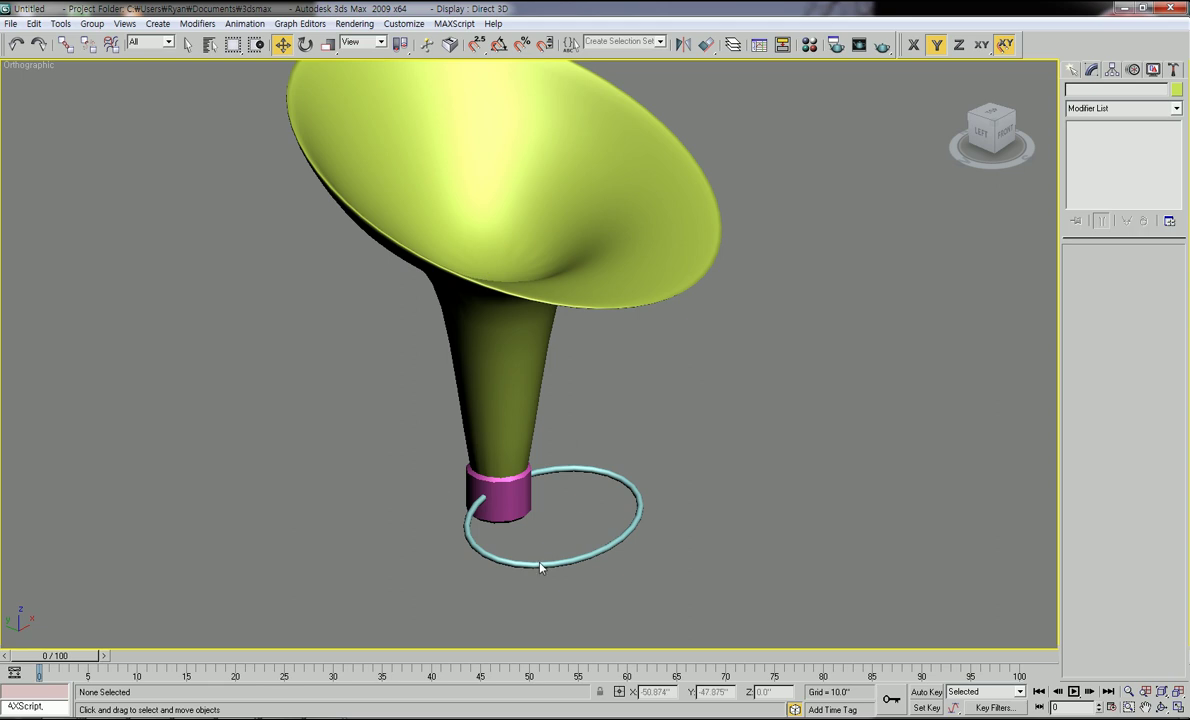
{"action": "scroll", "coordinate": [499, 258], "scroll_direction": "down", "scroll_amount": 1}
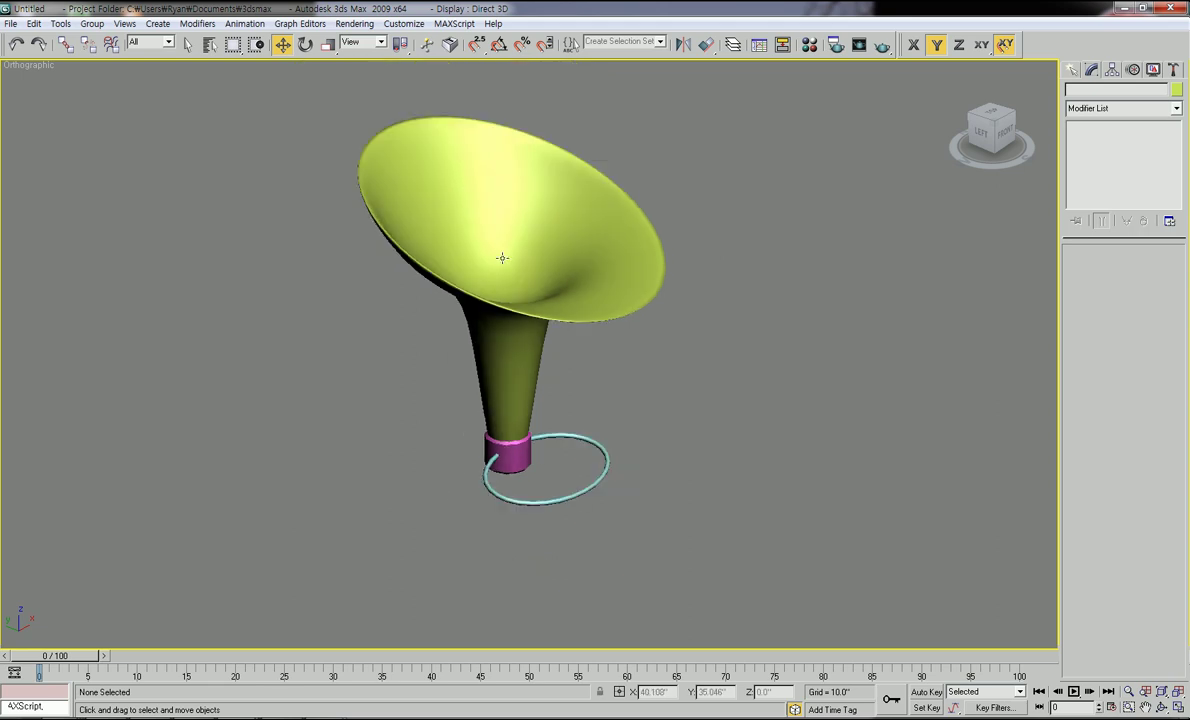
{"action": "scroll", "coordinate": [538, 276], "scroll_direction": "up", "scroll_amount": 1}
{"action": "middle_click_drag", "start_coordinate": [680, 491], "coordinate": [637, 433]}
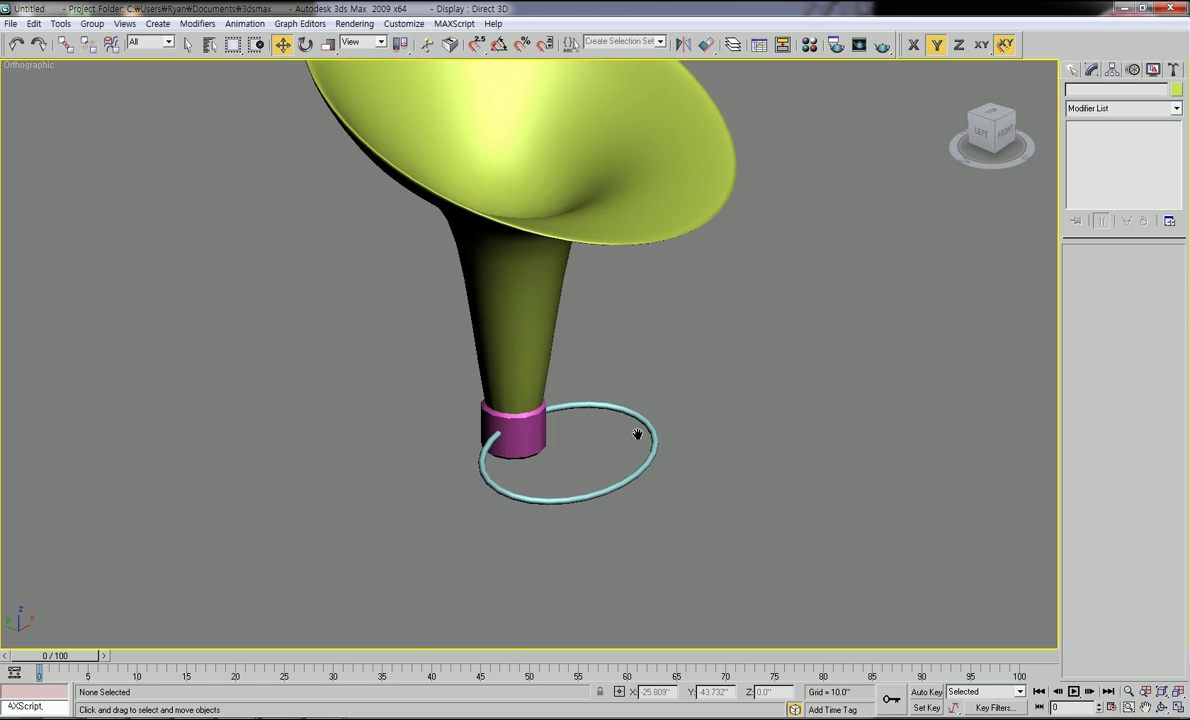
{"action": "scroll", "coordinate": [522, 466], "scroll_direction": "down", "scroll_amount": 2}
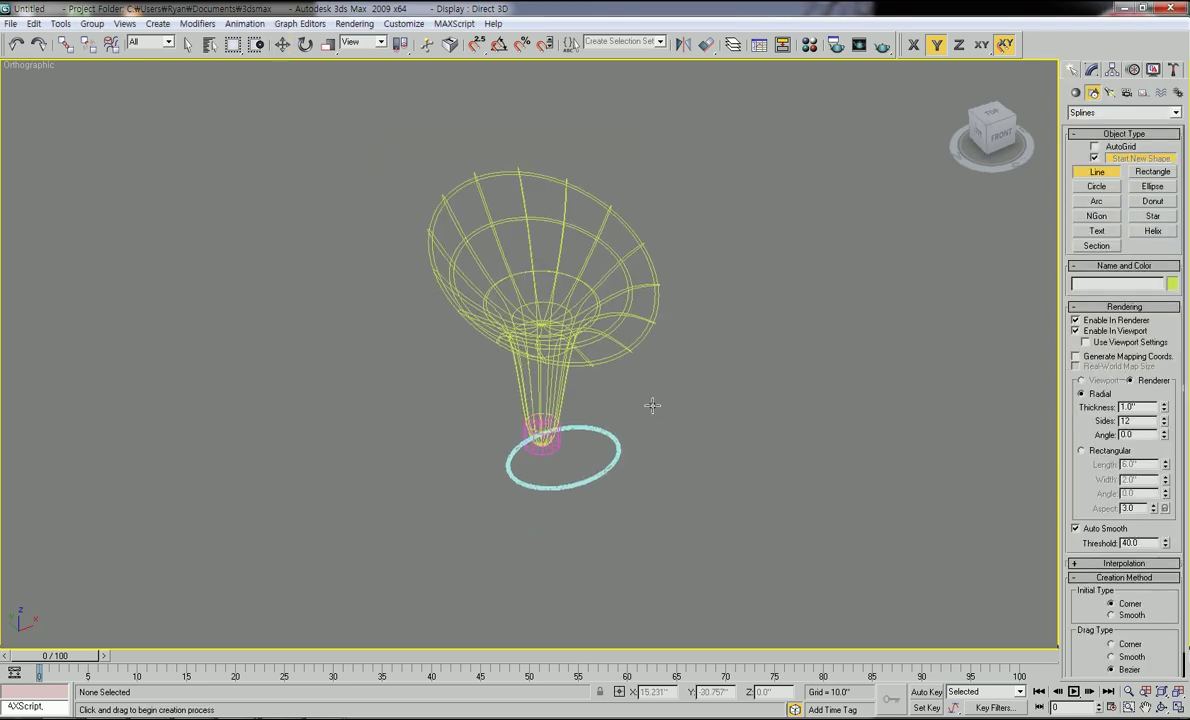
Switch to the front view and examine the area around the ring and the pedestal's base up close.
{"action": "scroll", "coordinate": [651, 406], "scroll_direction": "up", "scroll_amount": 2}
{"action": "middle_click_drag", "start_coordinate": [637, 428], "coordinate": [616, 411]}
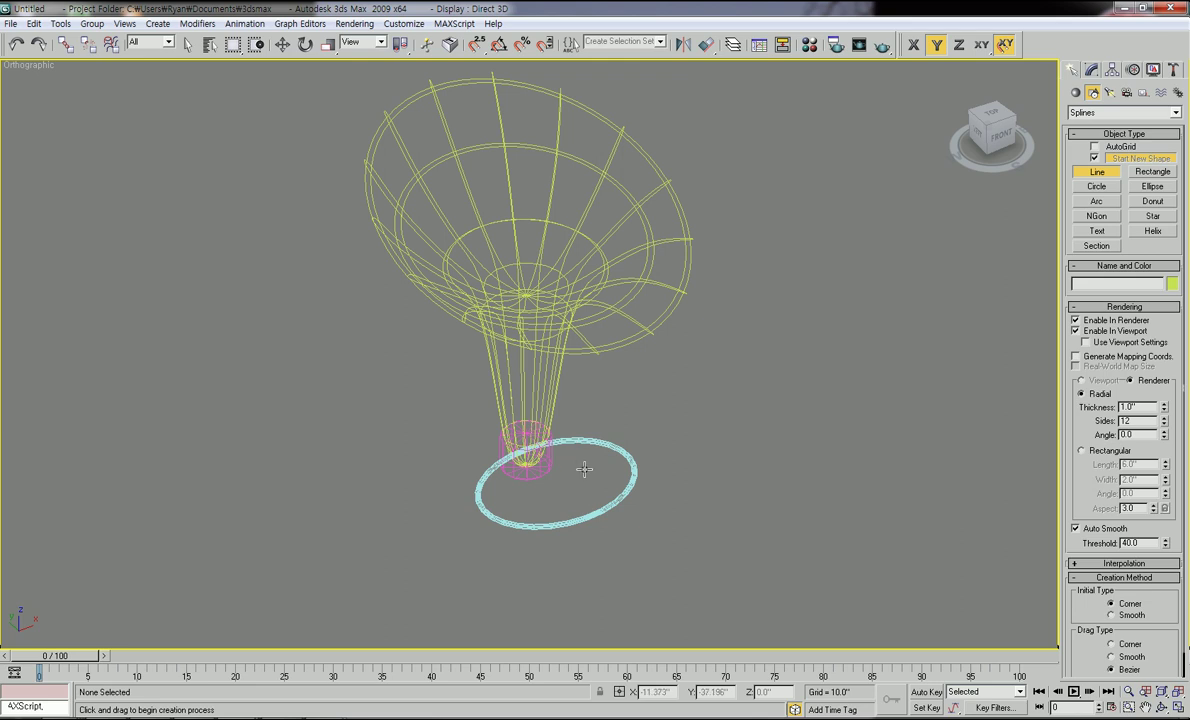
{"action": "scroll", "coordinate": [587, 446], "scroll_direction": "down", "scroll_amount": 4}
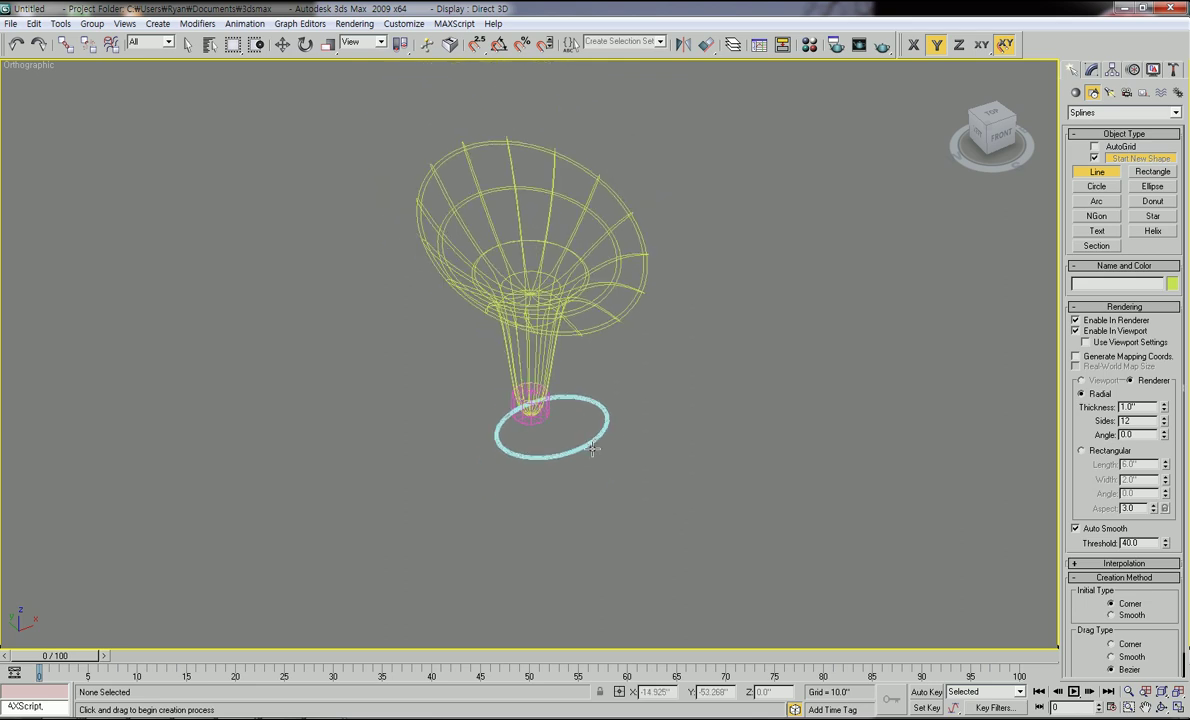
{"action": "left_click", "coordinate": [1000, 136]}
{"action": "middle_click_drag", "start_coordinate": [756, 424], "coordinate": [721, 348]}
{"action": "scroll", "coordinate": [700, 385], "scroll_direction": "up", "scroll_amount": 3}
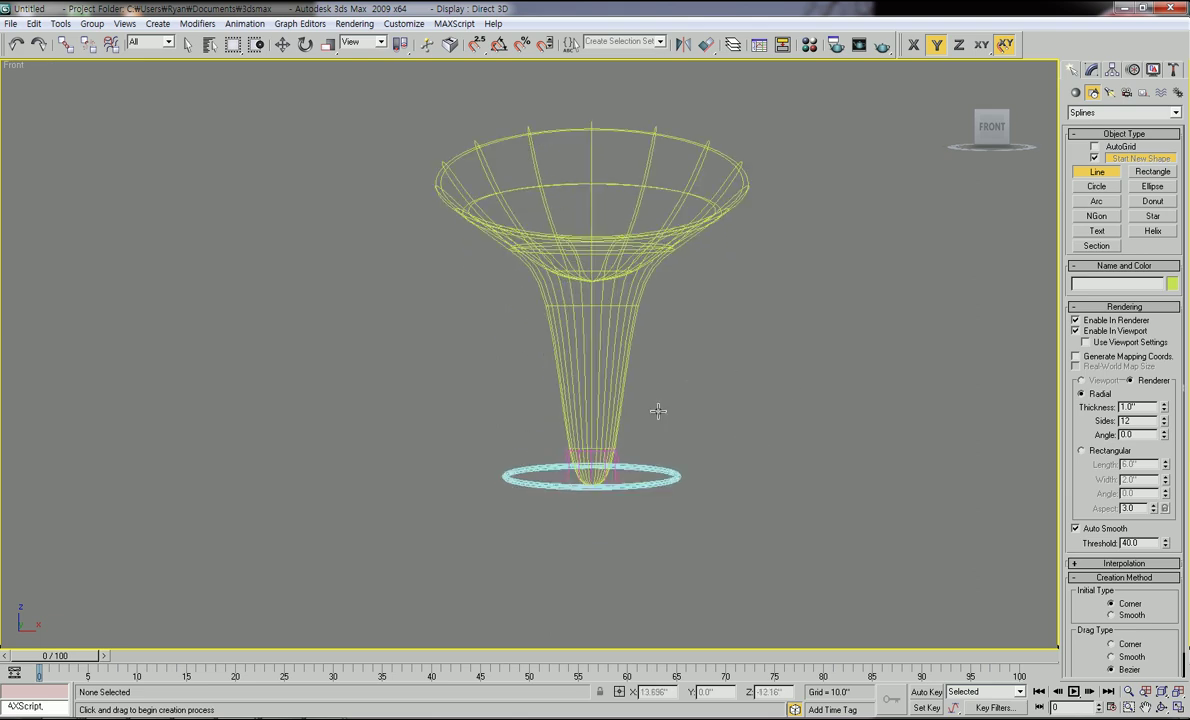
{"action": "middle_click_drag", "start_coordinate": [676, 407], "coordinate": [613, 389]}
{"action": "scroll", "coordinate": [606, 443], "scroll_direction": "up", "scroll_amount": 2}
{"action": "scroll", "coordinate": [608, 420], "scroll_direction": "down", "scroll_amount": 4}
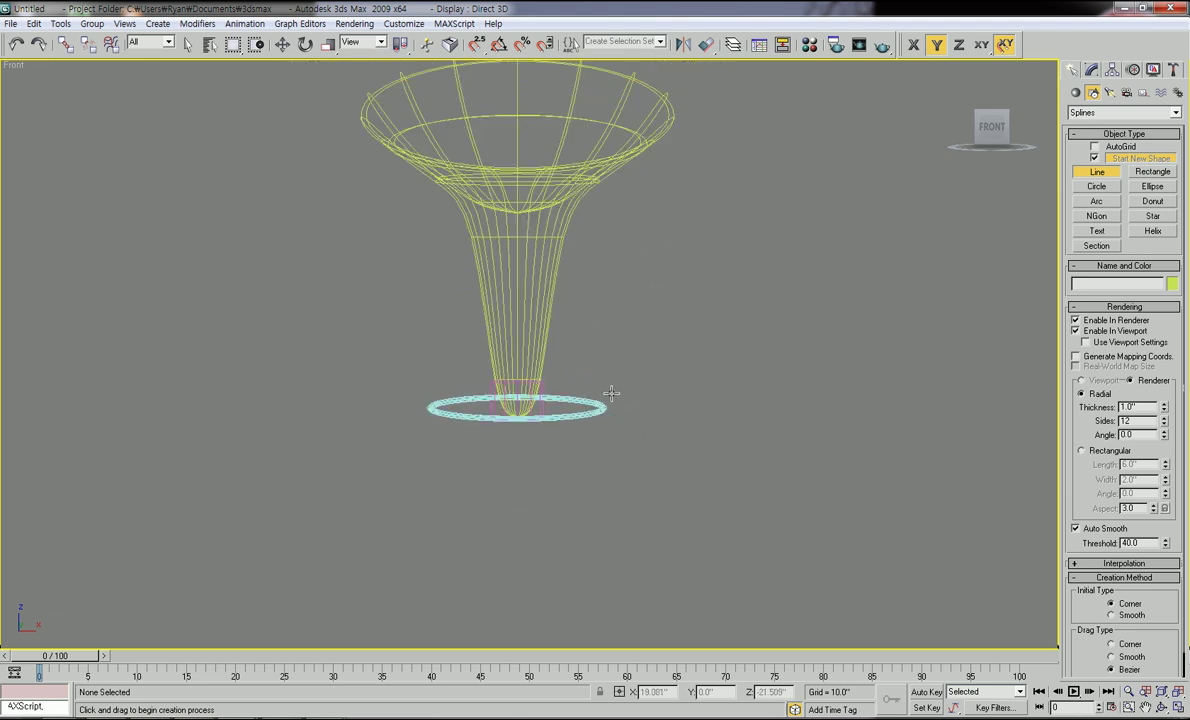
{"action": "scroll", "coordinate": [608, 396], "scroll_direction": "up", "scroll_amount": 4}
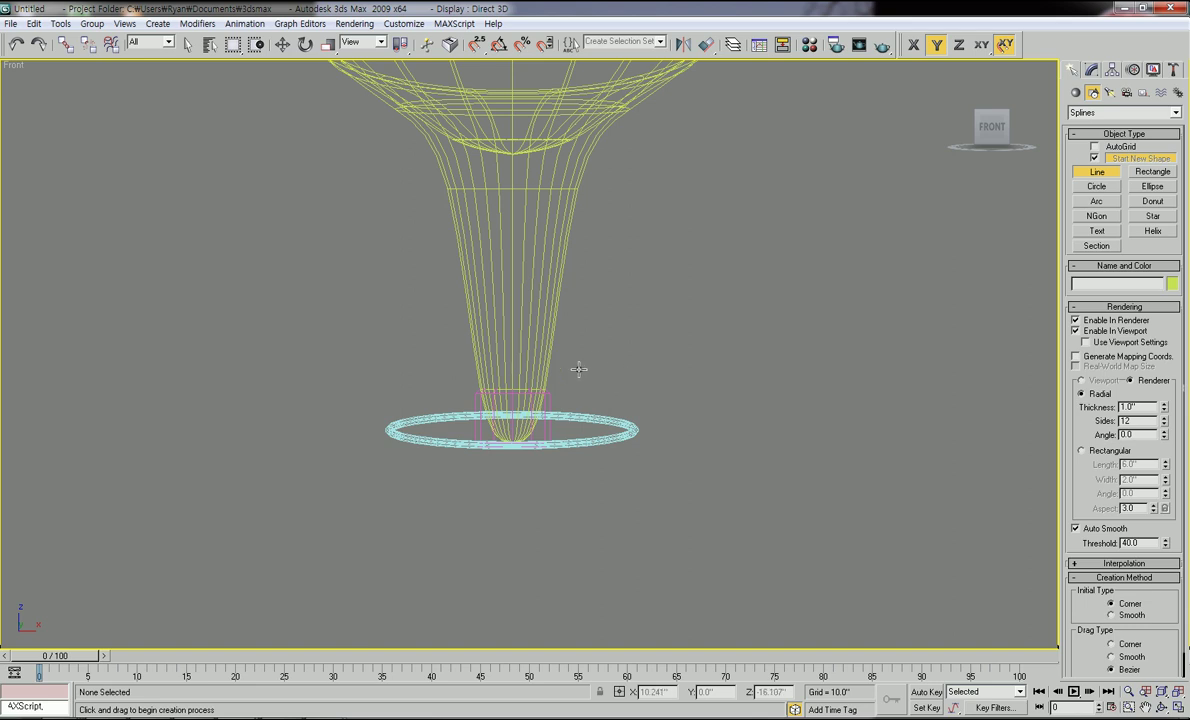
{"action": "scroll", "coordinate": [528, 432], "scroll_direction": "up", "scroll_amount": 5}
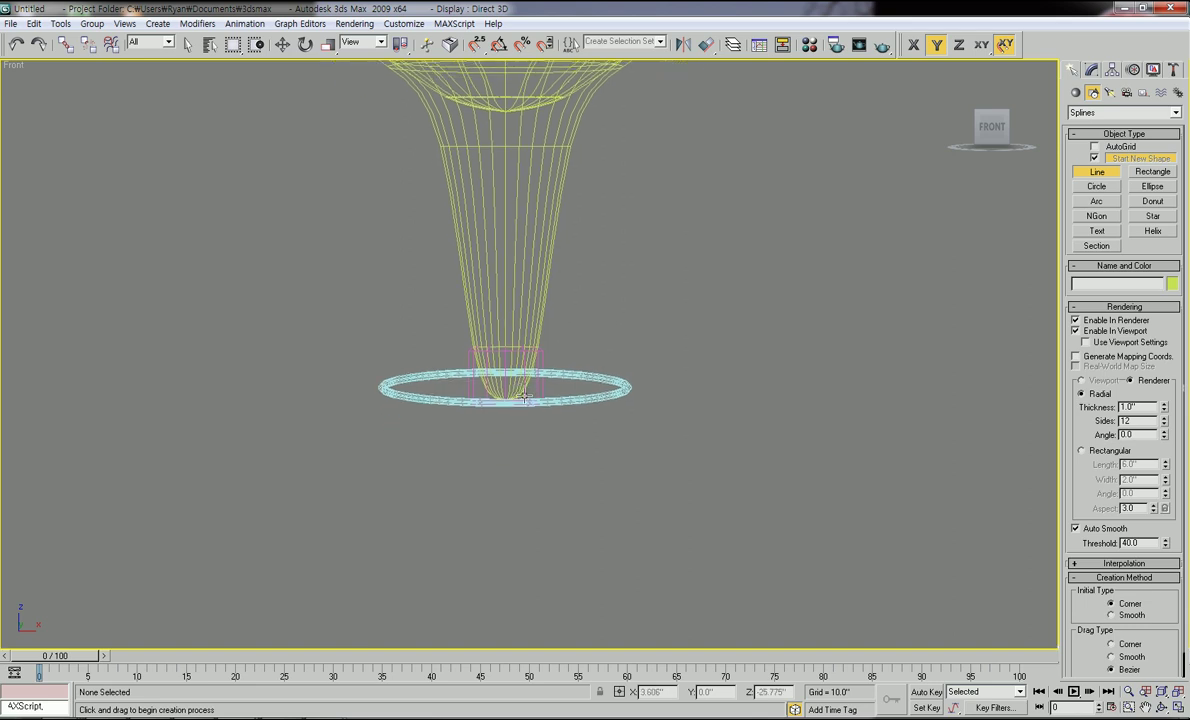
{"action": "scroll", "coordinate": [540, 404], "scroll_direction": "down", "scroll_amount": 3}
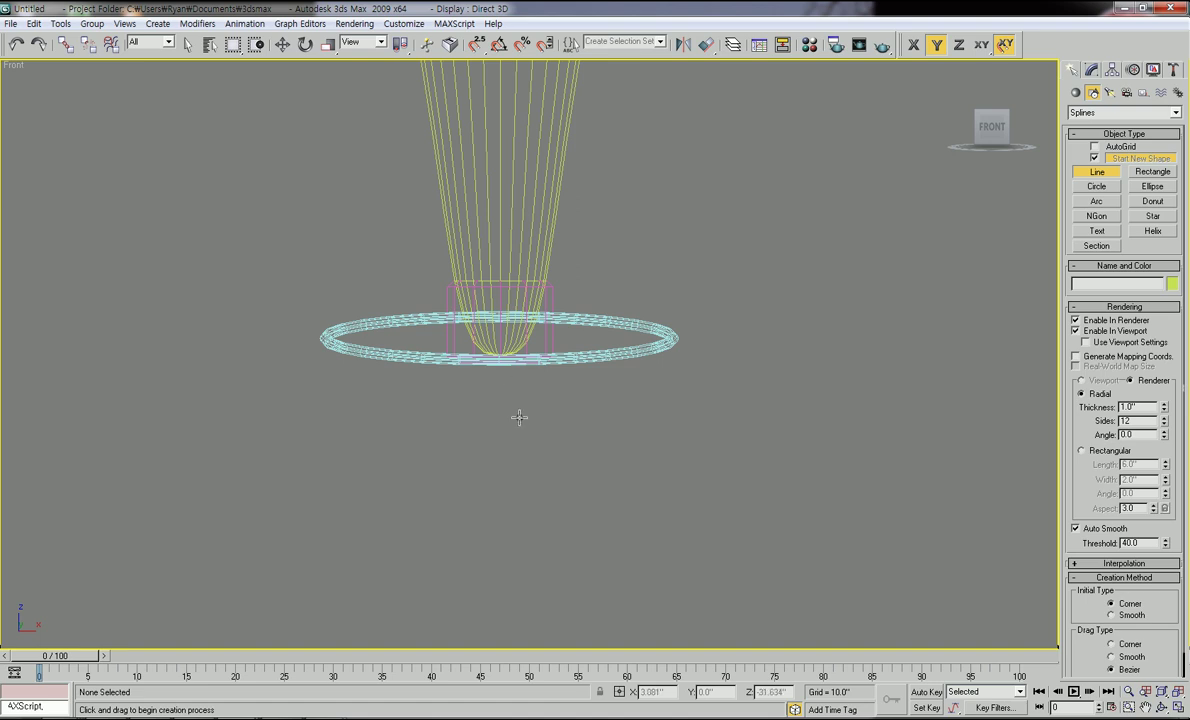
{"action": "middle_click_drag", "start_coordinate": [528, 420], "coordinate": [506, 392]}
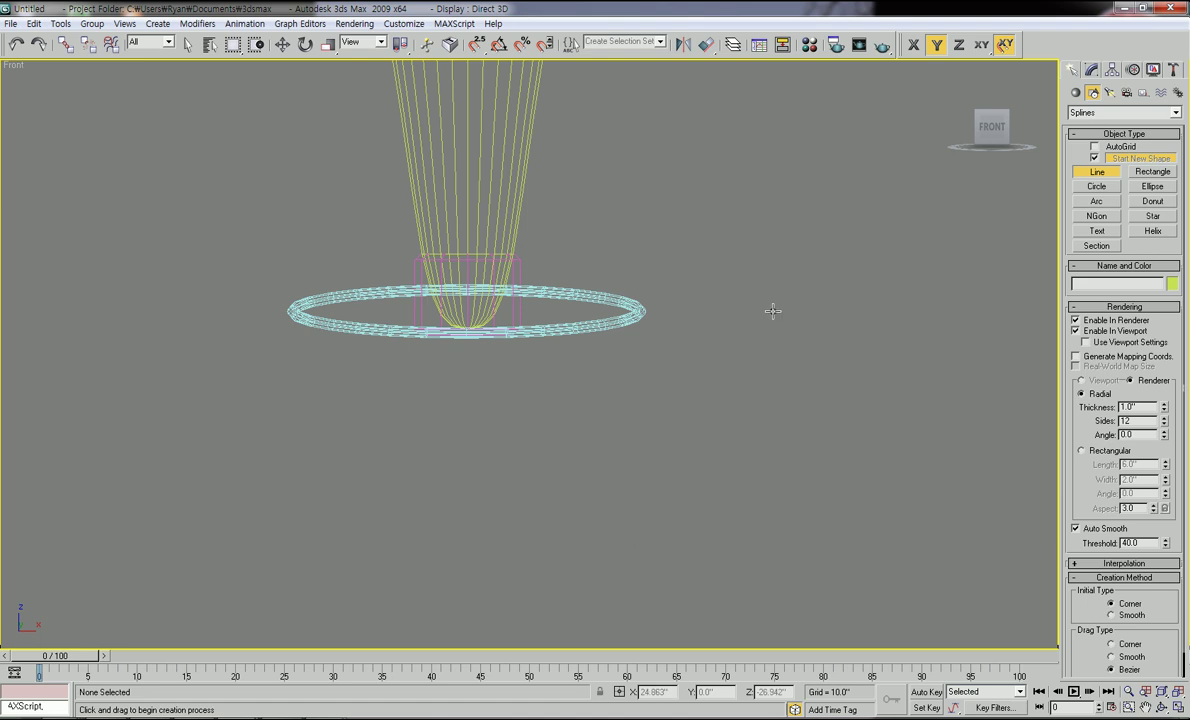
Try to draw a short horizontal line, about 4 inches long, below the ring in the front view.
{"action": "left_click", "coordinate": [1076, 93]}
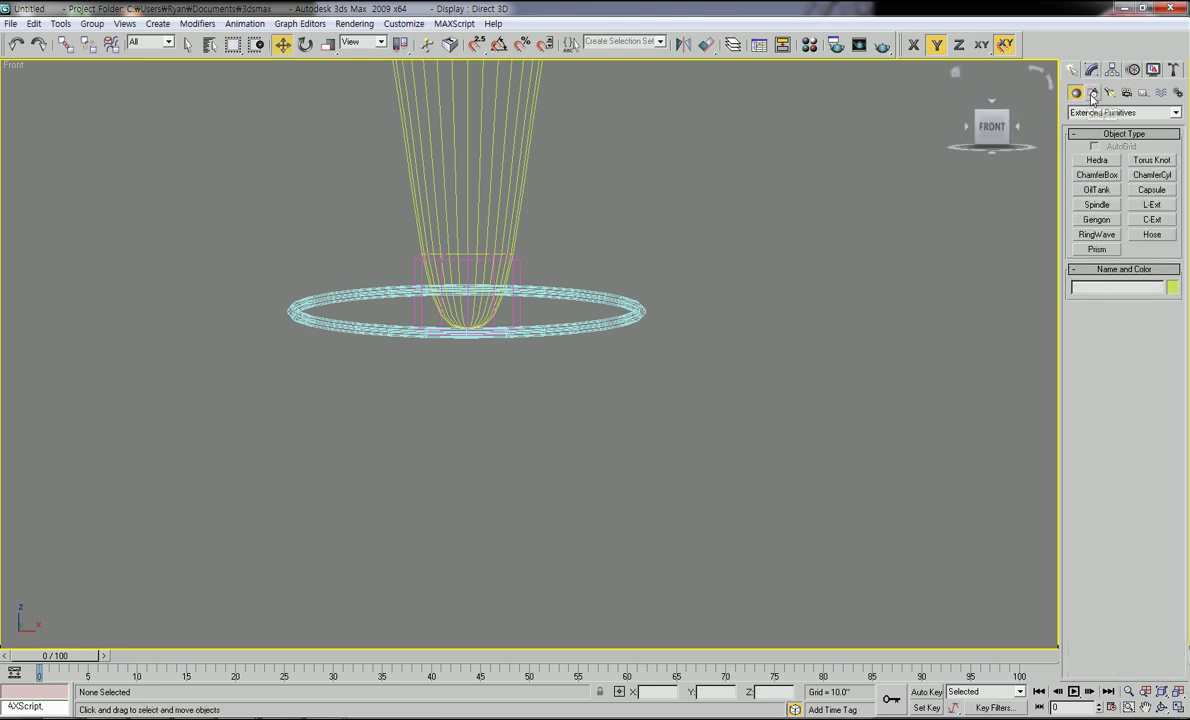
{"action": "left_click", "coordinate": [1093, 94]}
{"action": "left_click", "coordinate": [1112, 176]}
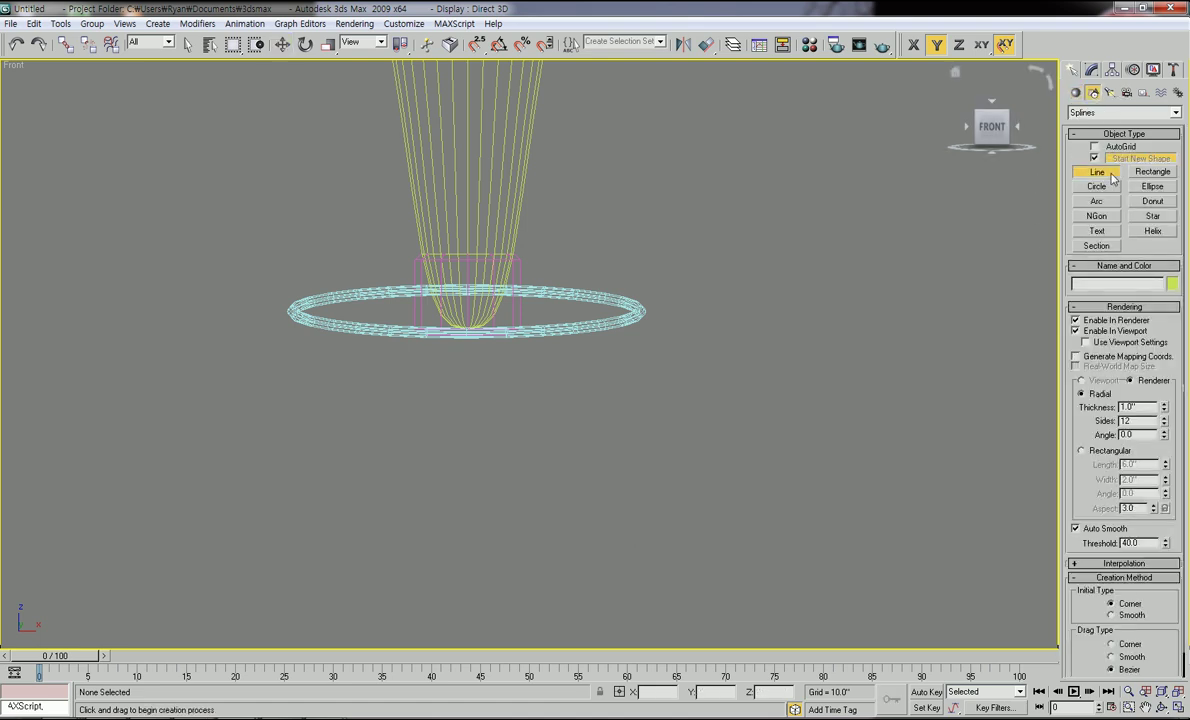
{"action": "scroll", "coordinate": [632, 422], "scroll_direction": "down", "scroll_amount": 3}
{"action": "middle_click_drag", "start_coordinate": [604, 411], "coordinate": [503, 338]}
{"action": "scroll", "coordinate": [501, 393], "scroll_direction": "up", "scroll_amount": 2}
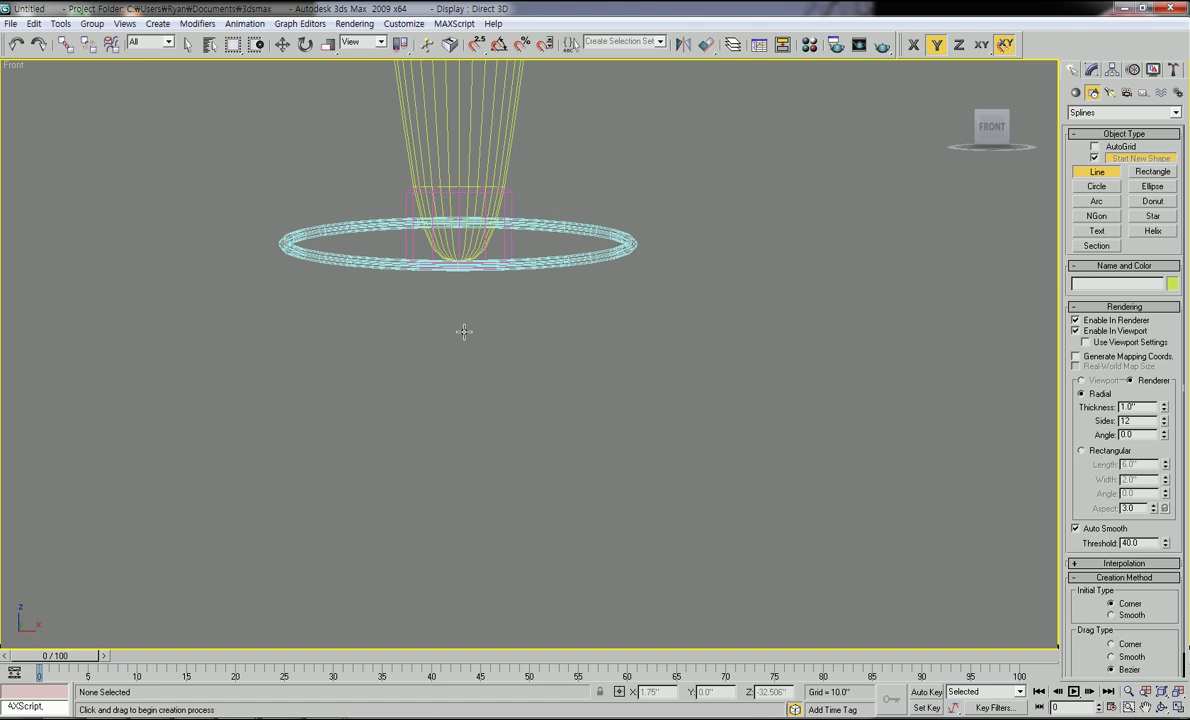
{"action": "left_click", "coordinate": [463, 331]}
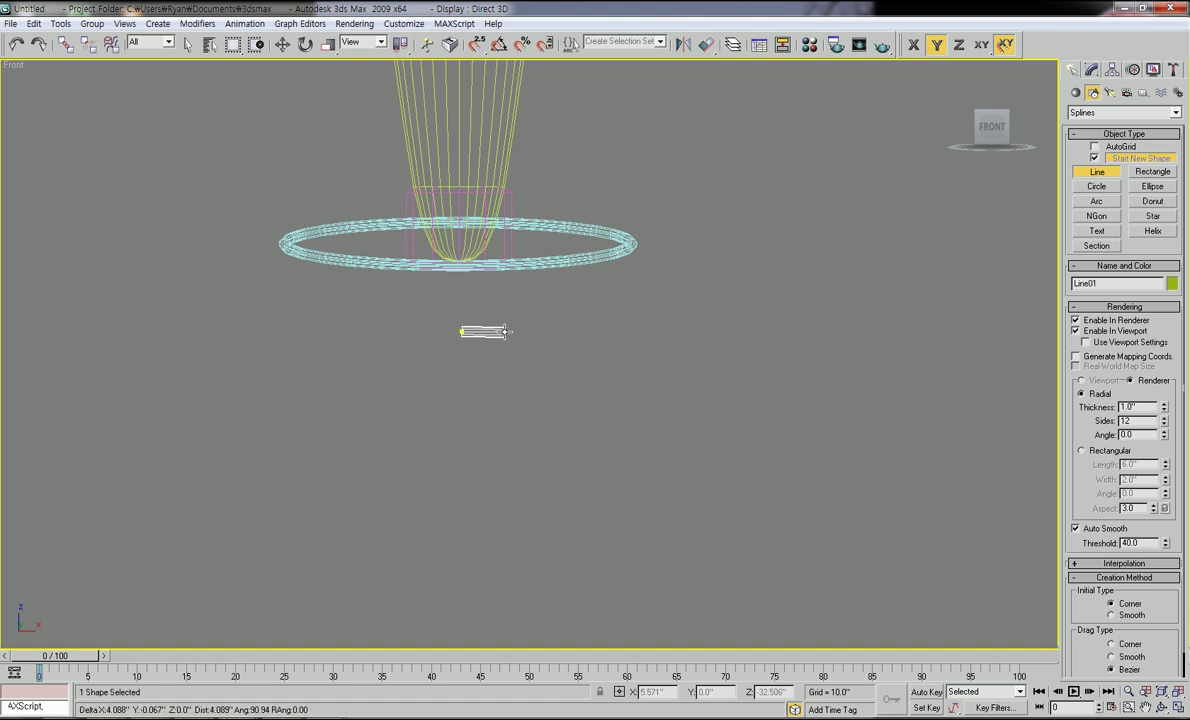
{"action": "right_click", "coordinate": [510, 325]}
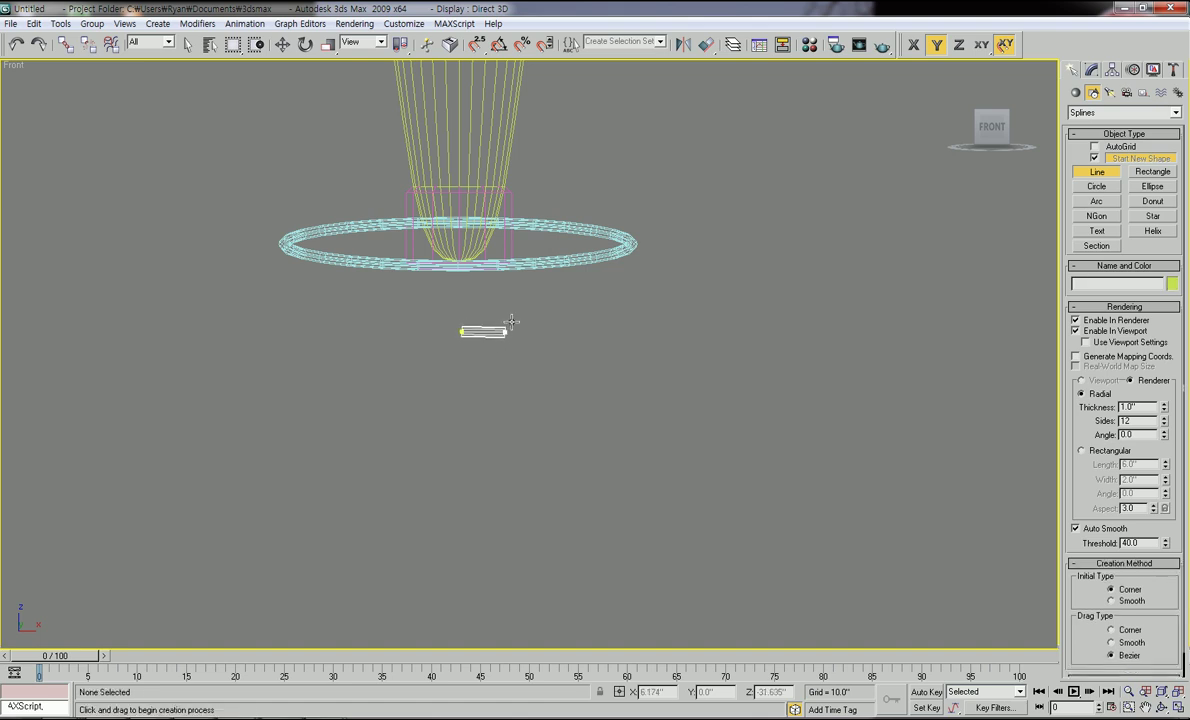
{"action": "left_click", "coordinate": [282, 44]}
{"action": "left_click", "coordinate": [1092, 70]}
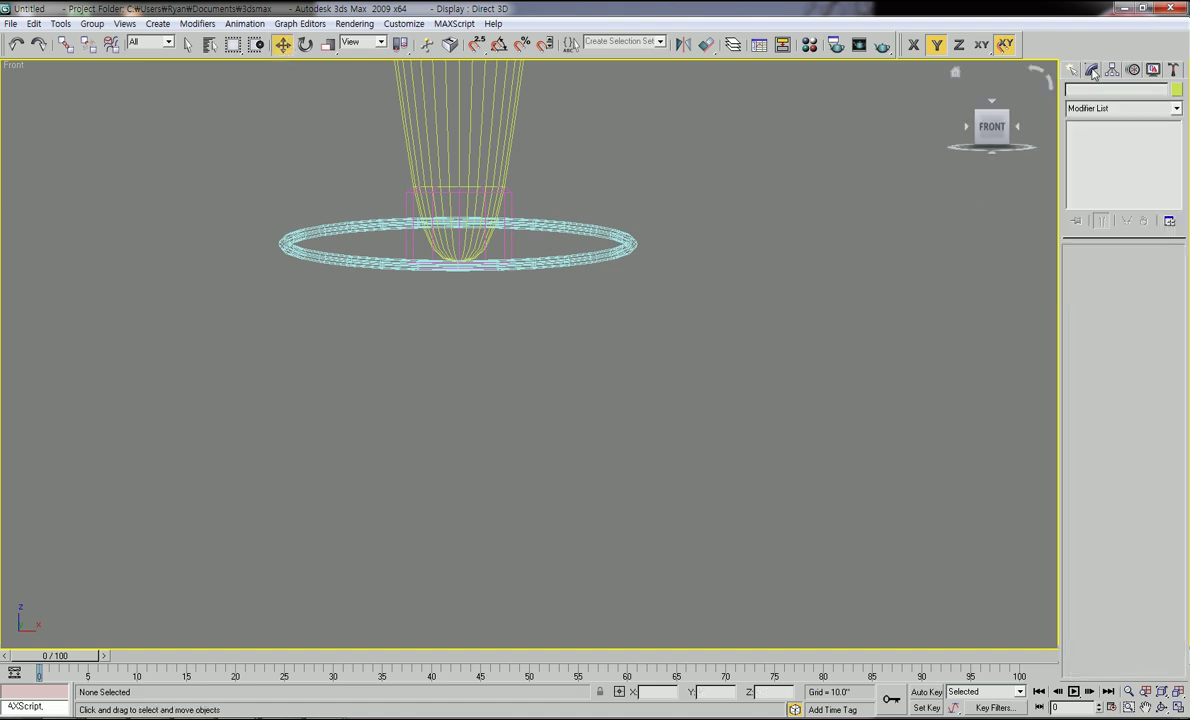
Draw an open six-segment stepped line below the ring, with viewport rendering off and a first horizontal segment about 4 inches long.
{"action": "left_click", "coordinate": [1071, 69]}
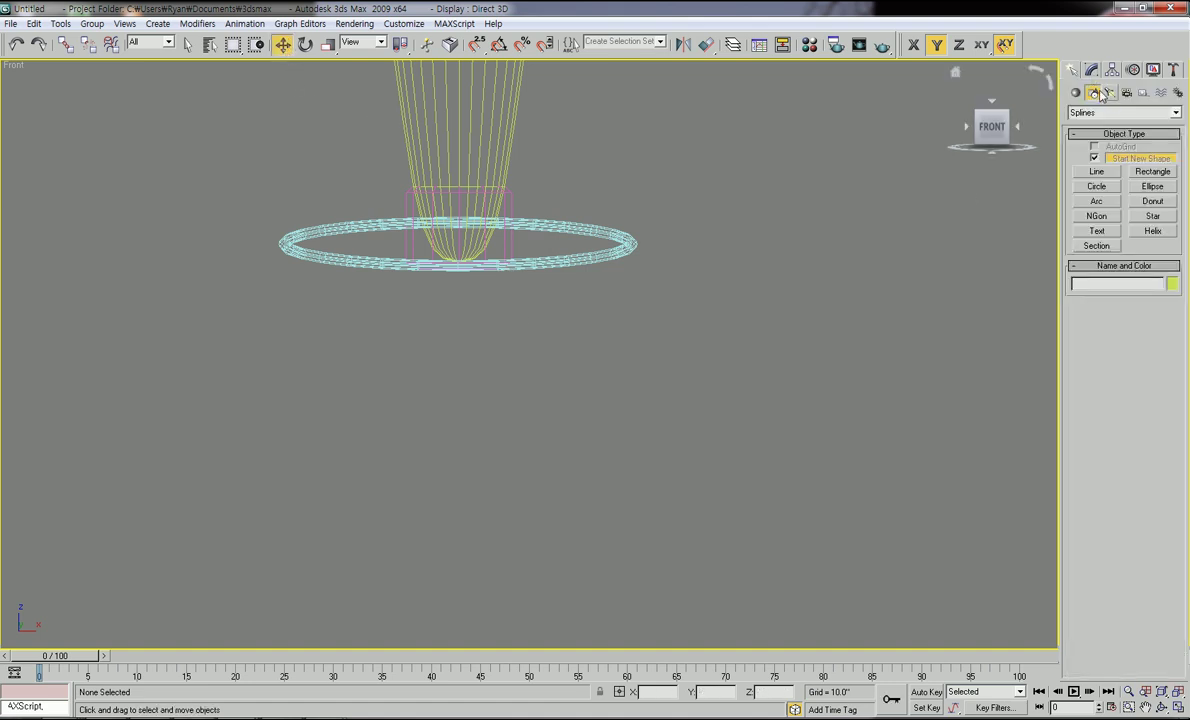
{"action": "left_click", "coordinate": [1096, 171]}
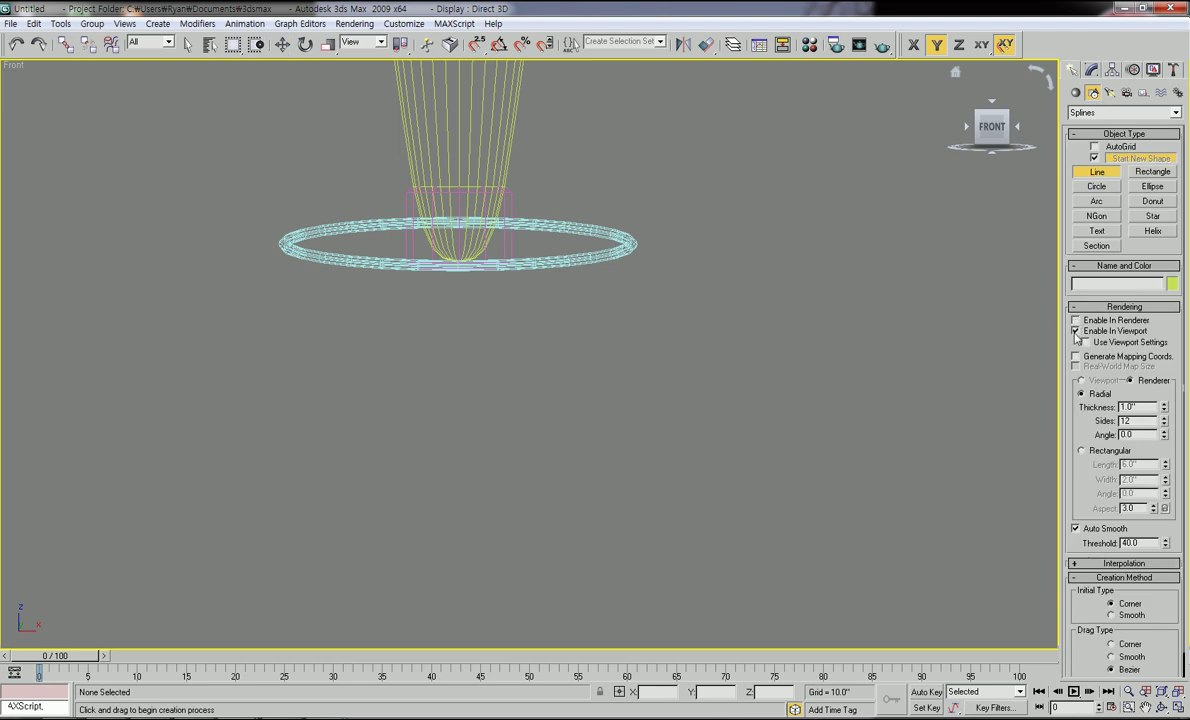
{"action": "left_click", "coordinate": [1076, 331]}
{"action": "middle_click_drag", "start_coordinate": [545, 323], "coordinate": [549, 333]}
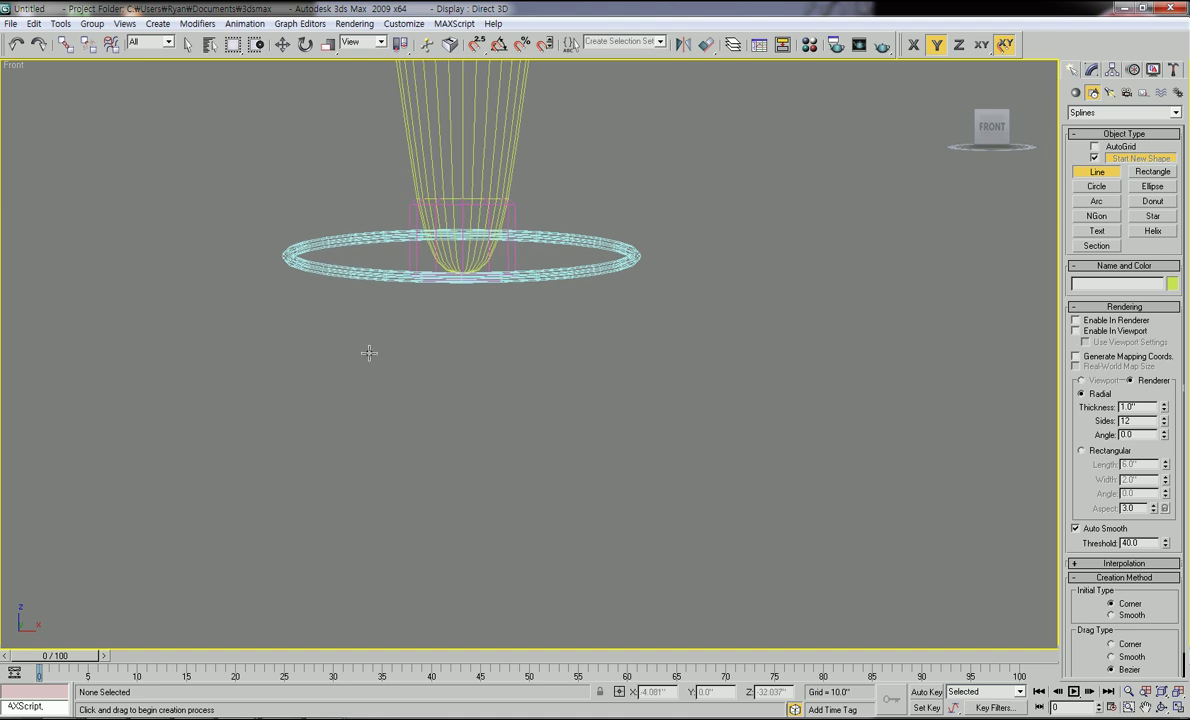
{"action": "left_click", "coordinate": [469, 367]}
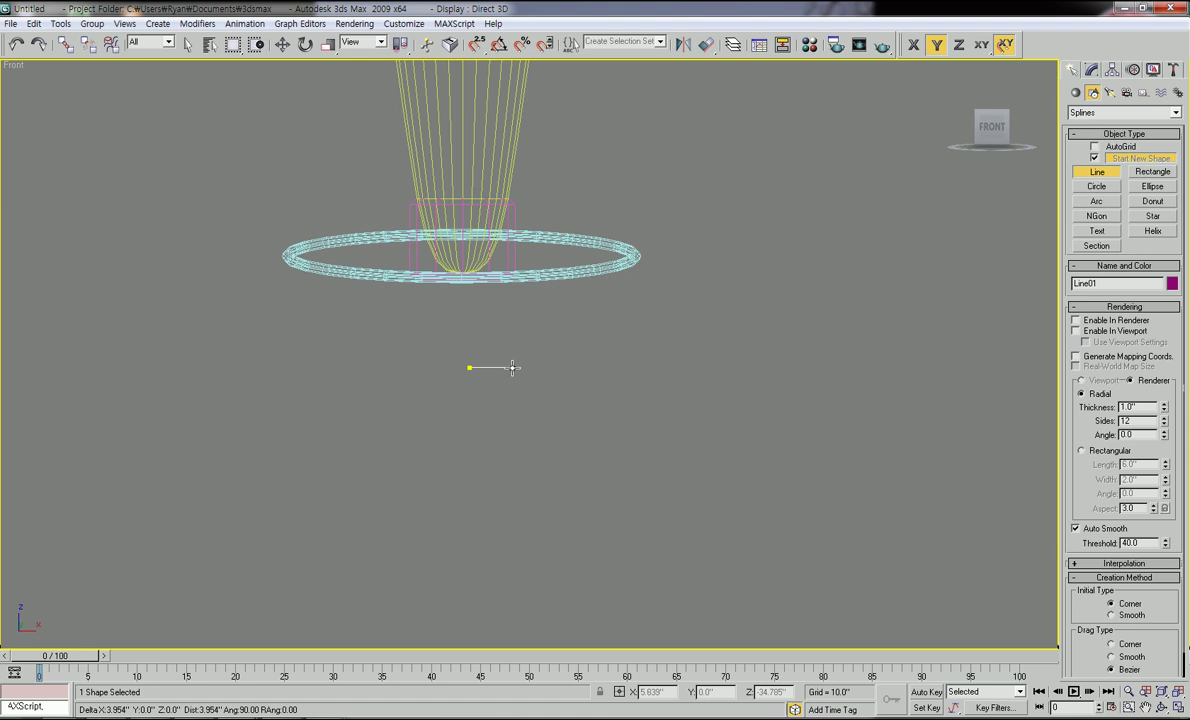
{"action": "left_click", "coordinate": [513, 367]}
{"action": "left_click", "coordinate": [514, 334]}
{"action": "left_click", "coordinate": [543, 334]}
{"action": "left_click", "coordinate": [543, 399]}
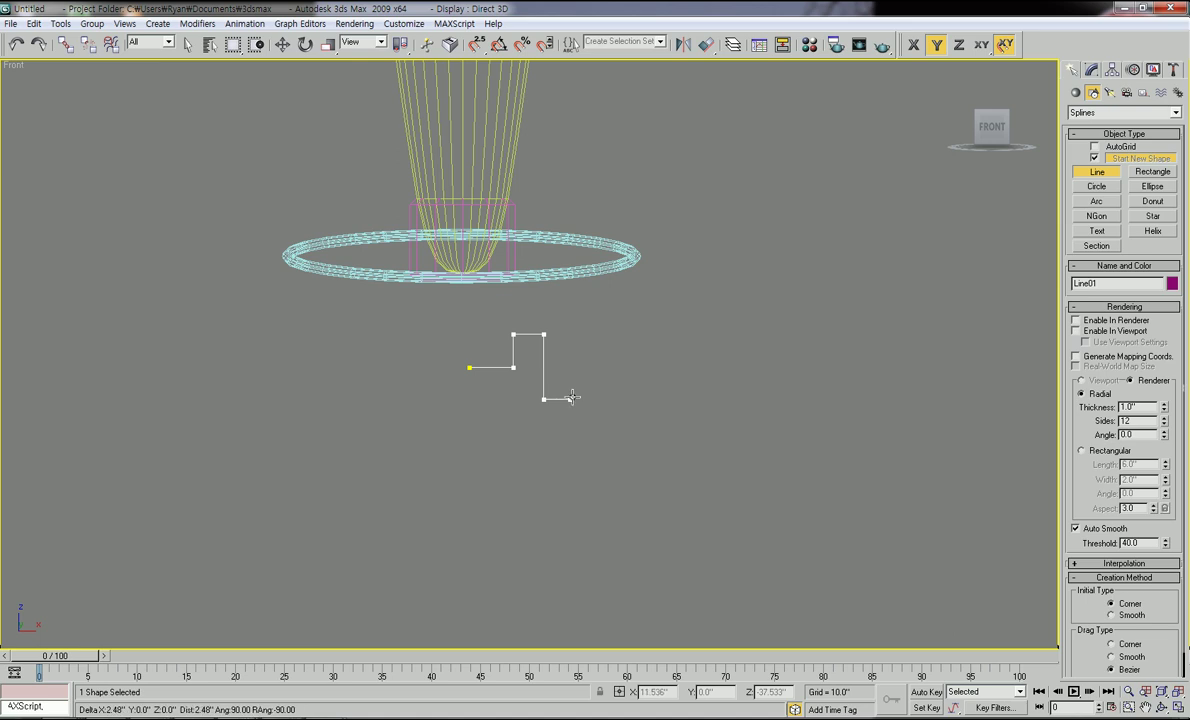
{"action": "left_click", "coordinate": [759, 399]}
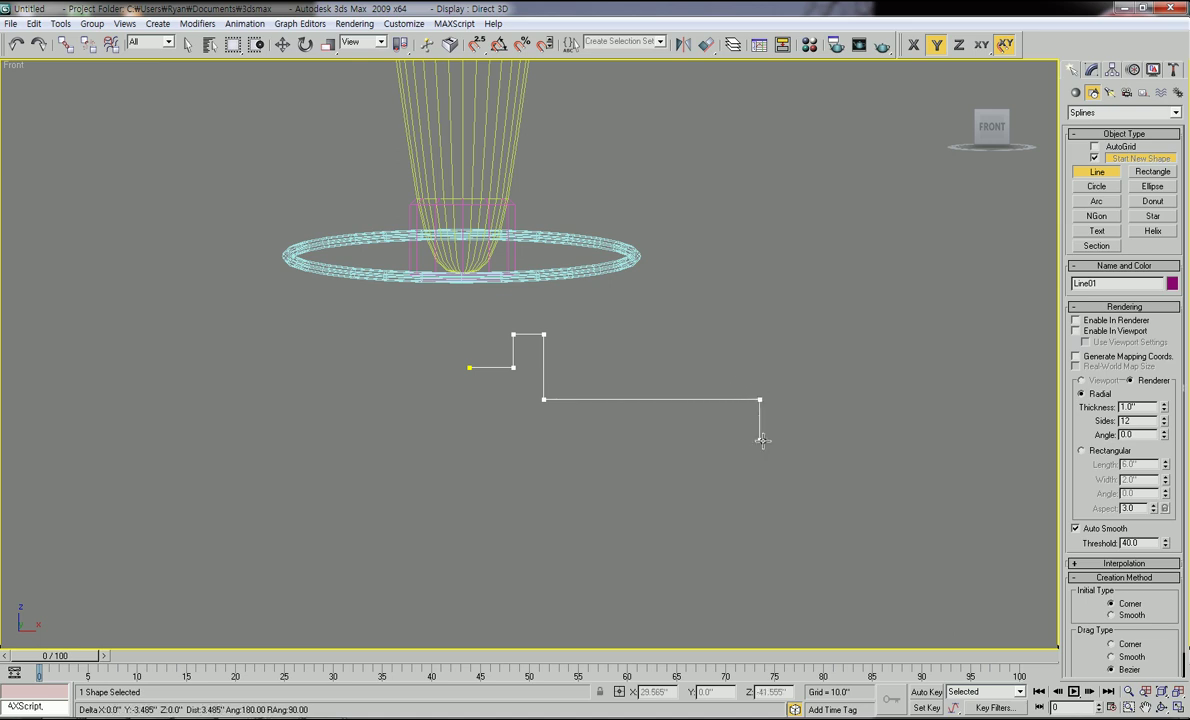
{"action": "left_click", "coordinate": [763, 443]}
{"action": "right_click", "coordinate": [763, 443]}
Move the two outermost vertices of the stepped profile inward along the horizontal axis to shorten its long horizontal segment.
{"action": "scroll", "coordinate": [766, 441], "scroll_direction": "down", "scroll_amount": 6}
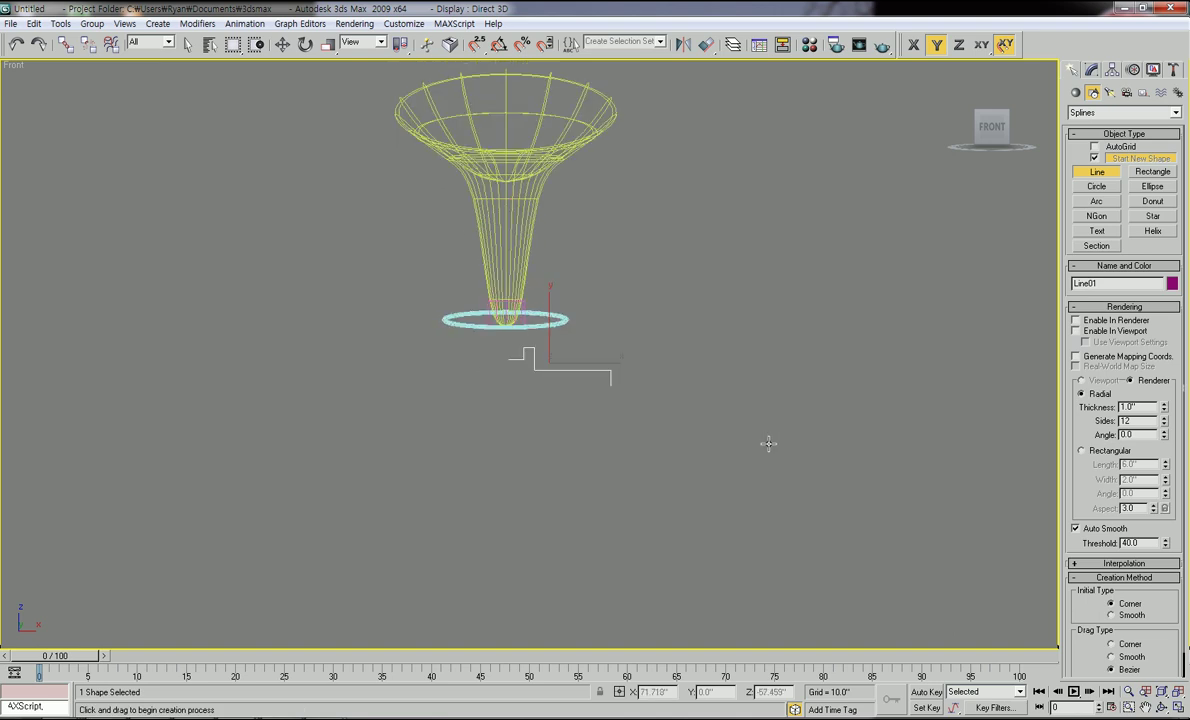
{"action": "scroll", "coordinate": [630, 408], "scroll_direction": "up", "scroll_amount": 2}
{"action": "middle_click_drag", "start_coordinate": [622, 383], "coordinate": [597, 415]}
{"action": "scroll", "coordinate": [627, 352], "scroll_direction": "up", "scroll_amount": 2}
{"action": "scroll", "coordinate": [613, 390], "scroll_direction": "down", "scroll_amount": 2}
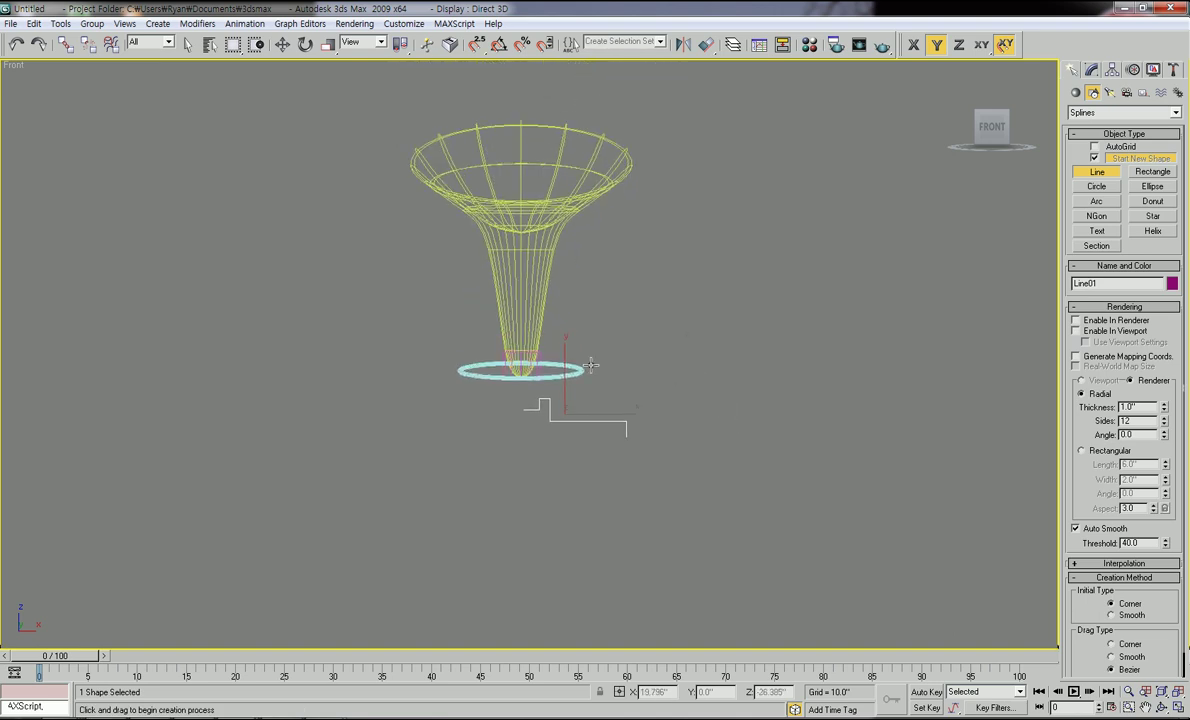
{"action": "left_click", "coordinate": [282, 44]}
{"action": "middle_click_drag", "start_coordinate": [537, 350], "coordinate": [493, 387]}
{"action": "middle_click_drag", "start_coordinate": [548, 440], "coordinate": [586, 410]}
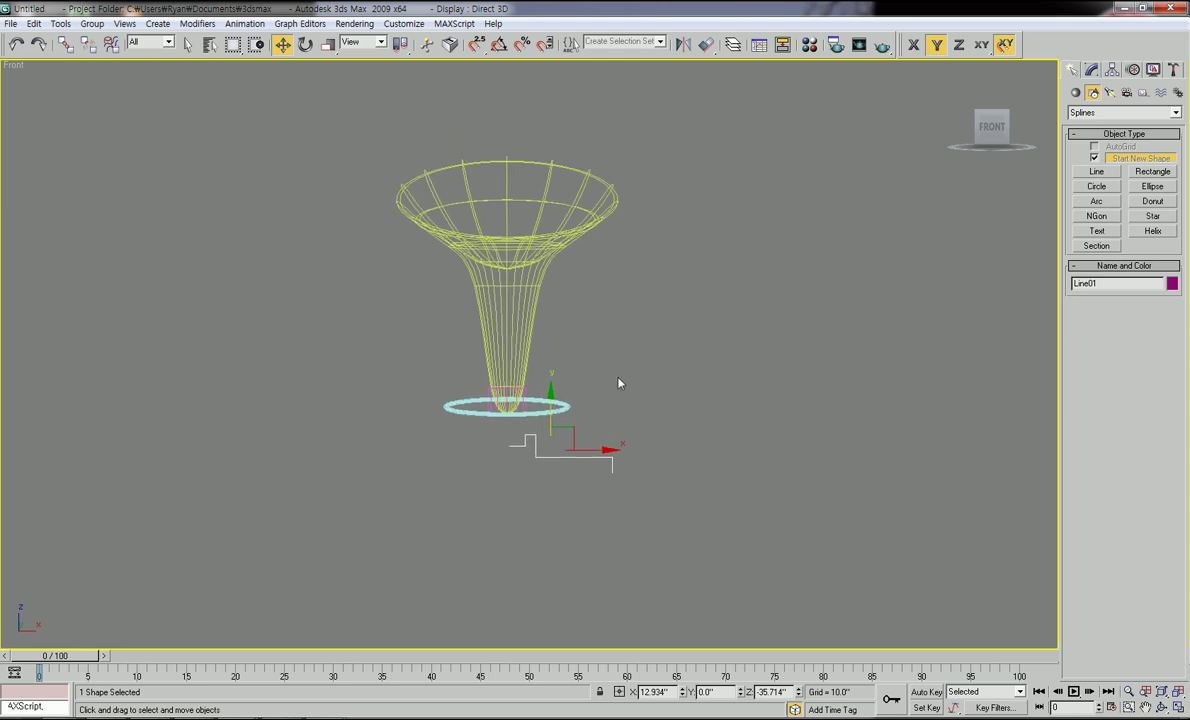
{"action": "left_click", "coordinate": [1092, 70]}
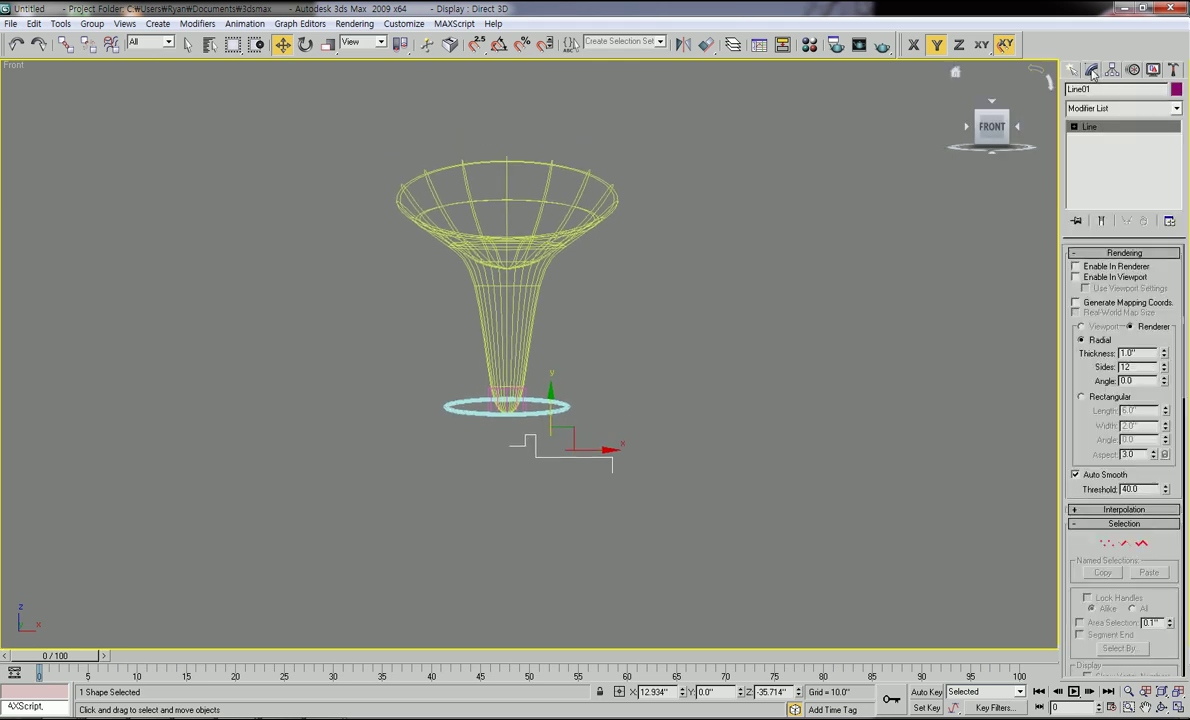
{"action": "left_click", "coordinate": [1075, 128]}
{"action": "left_click", "coordinate": [1098, 140]}
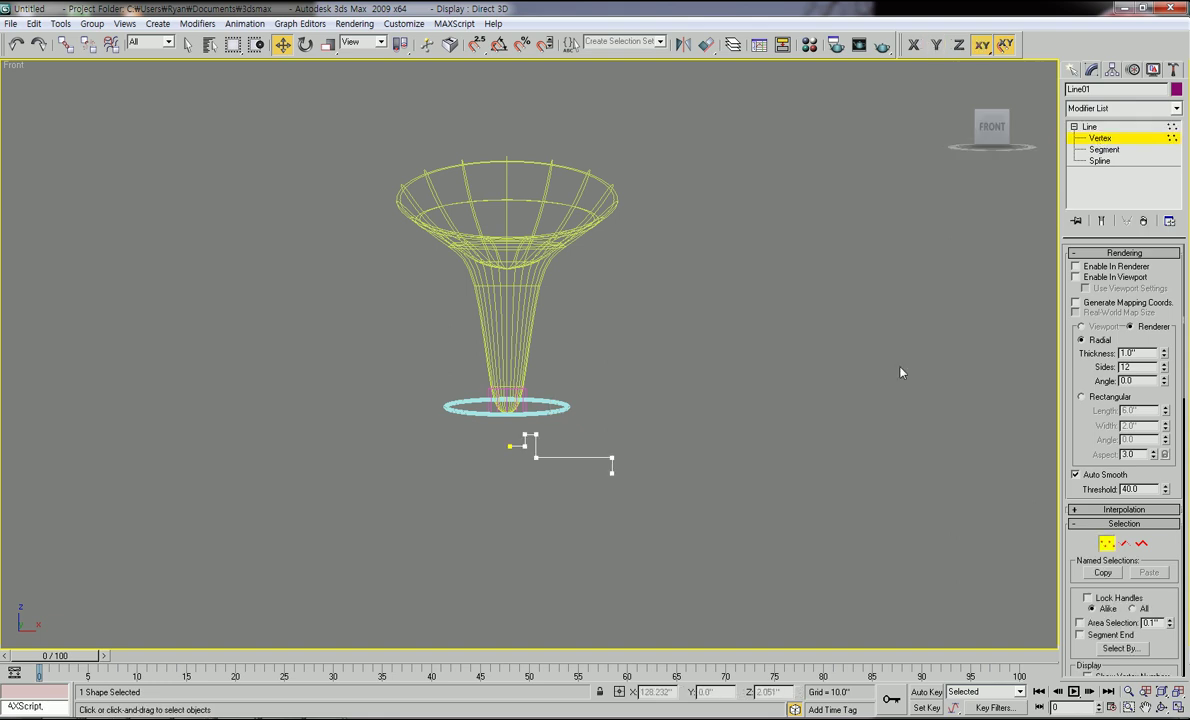
{"action": "middle_click_drag", "start_coordinate": [601, 477], "coordinate": [589, 499]}
{"action": "scroll", "coordinate": [590, 498], "scroll_direction": "up", "scroll_amount": 2}
{"action": "left_click_drag", "start_coordinate": [659, 513], "coordinate": [625, 576]}
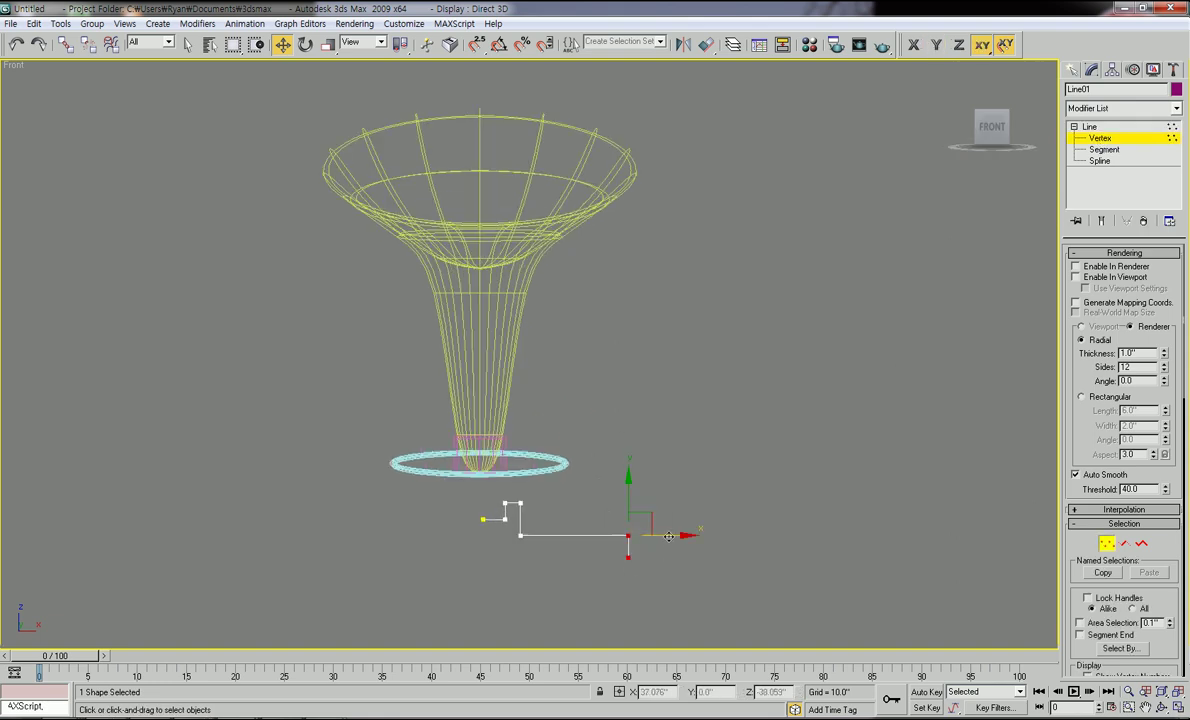
{"action": "left_click_drag", "start_coordinate": [667, 537], "coordinate": [646, 537]}
{"action": "left_click", "coordinate": [646, 578]}
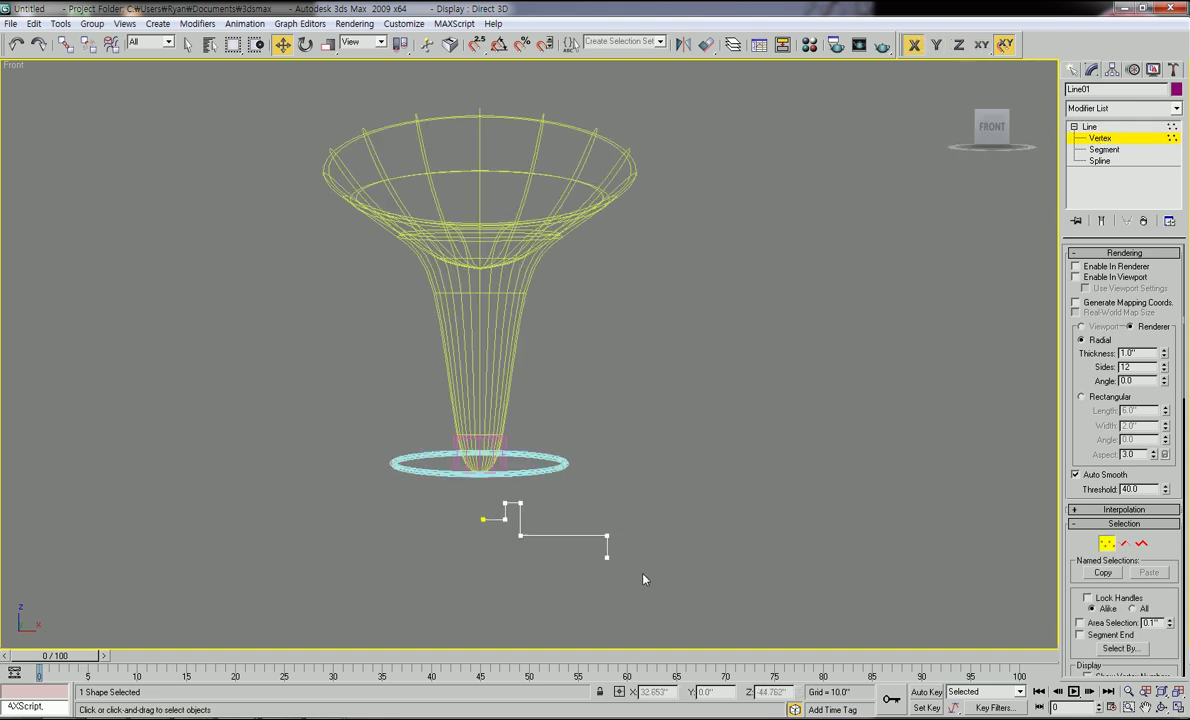
Raise the profile's lowest end vertex along the vertical axis to shorten the last vertical segment.
{"action": "middle_click_drag", "start_coordinate": [646, 578], "coordinate": [649, 535]}
{"action": "left_click_drag", "start_coordinate": [591, 501], "coordinate": [607, 450]}
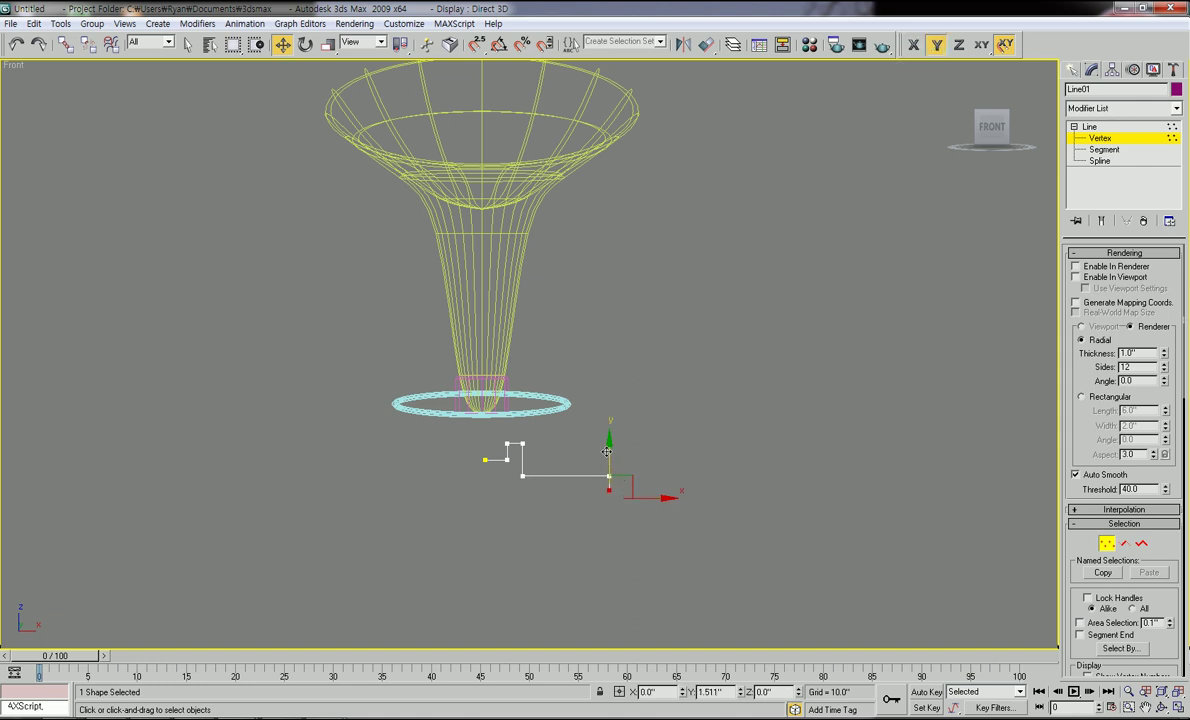
{"action": "left_click", "coordinate": [569, 426]}
{"action": "scroll", "coordinate": [569, 426], "scroll_direction": "up", "scroll_amount": 3}
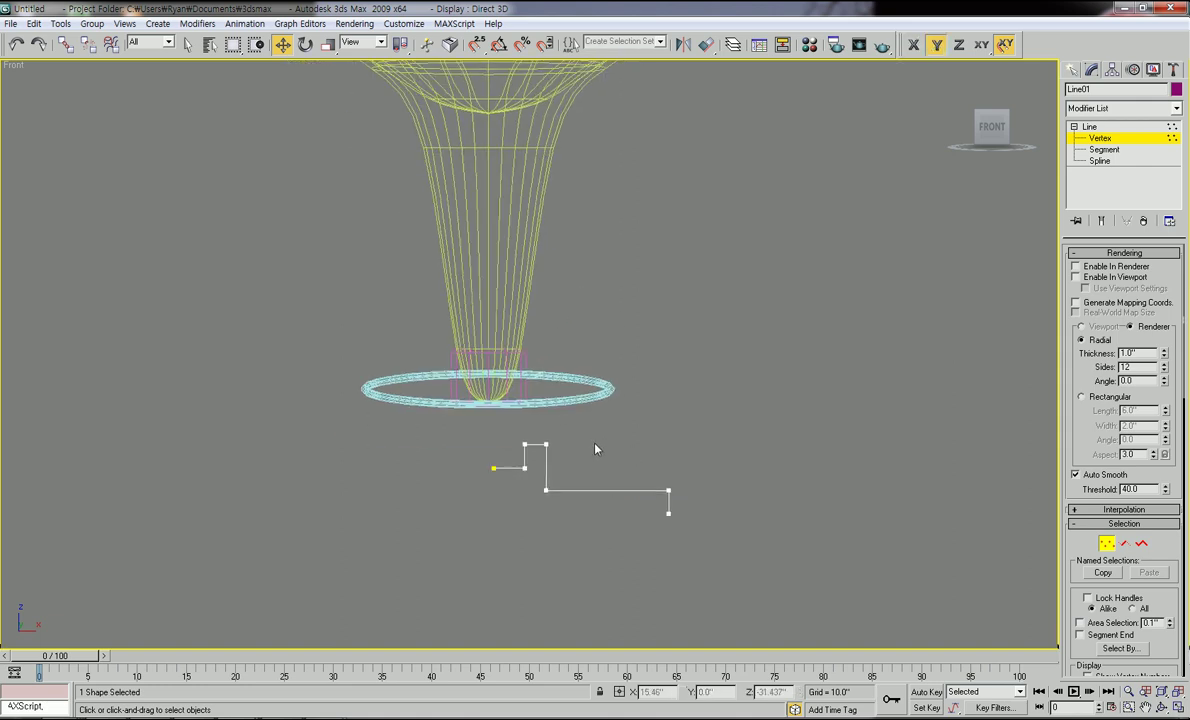
Shift the four outer vertices of the profile slightly inward to narrow its raised rim, and finish the vertex editing.
{"action": "scroll", "coordinate": [595, 449], "scroll_direction": "down", "scroll_amount": 2}
{"action": "left_click_drag", "start_coordinate": [684, 404], "coordinate": [545, 514]}
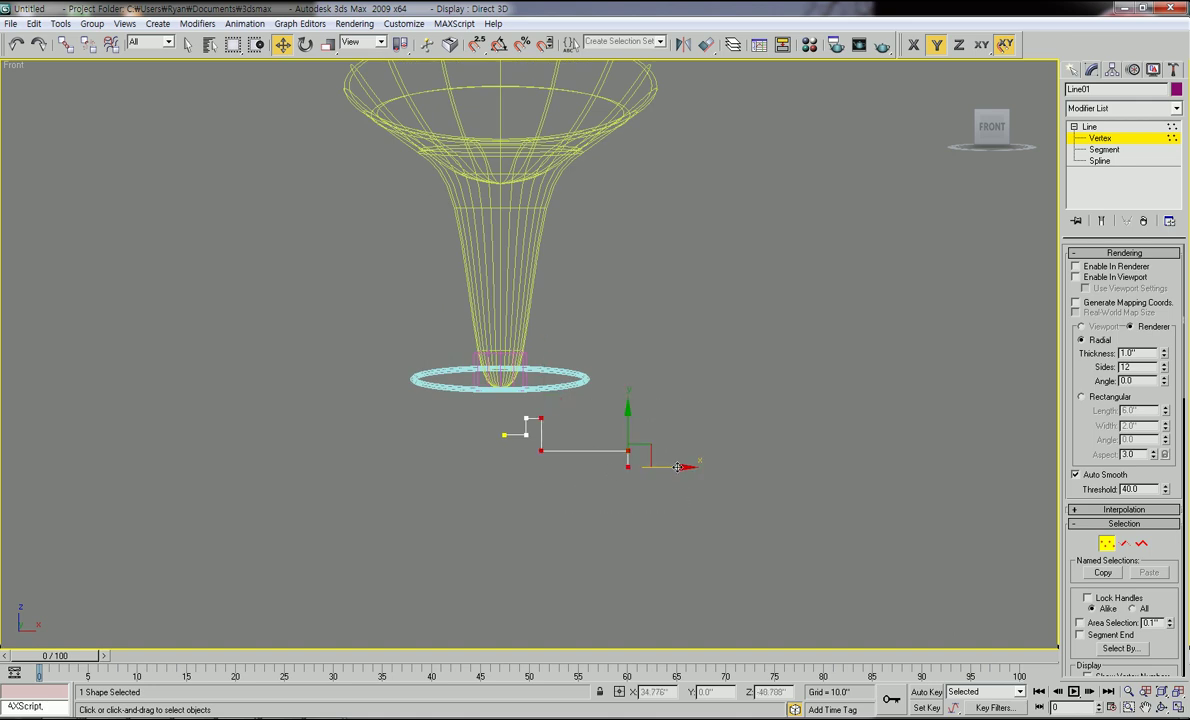
{"action": "left_click_drag", "start_coordinate": [677, 467], "coordinate": [669, 469]}
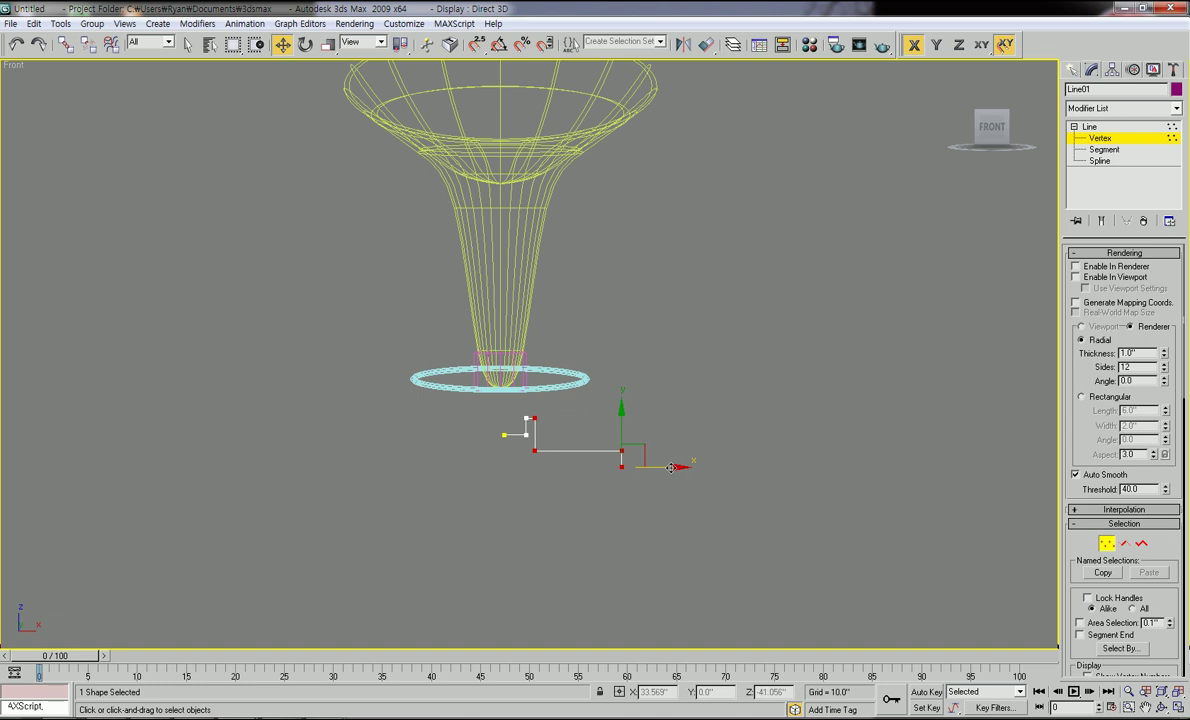
{"action": "left_click", "coordinate": [645, 518]}
{"action": "scroll", "coordinate": [643, 517], "scroll_direction": "down", "scroll_amount": 1}
{"action": "scroll", "coordinate": [643, 505], "scroll_direction": "up", "scroll_amount": 2}
{"action": "left_click_drag", "start_coordinate": [667, 411], "coordinate": [540, 509]}
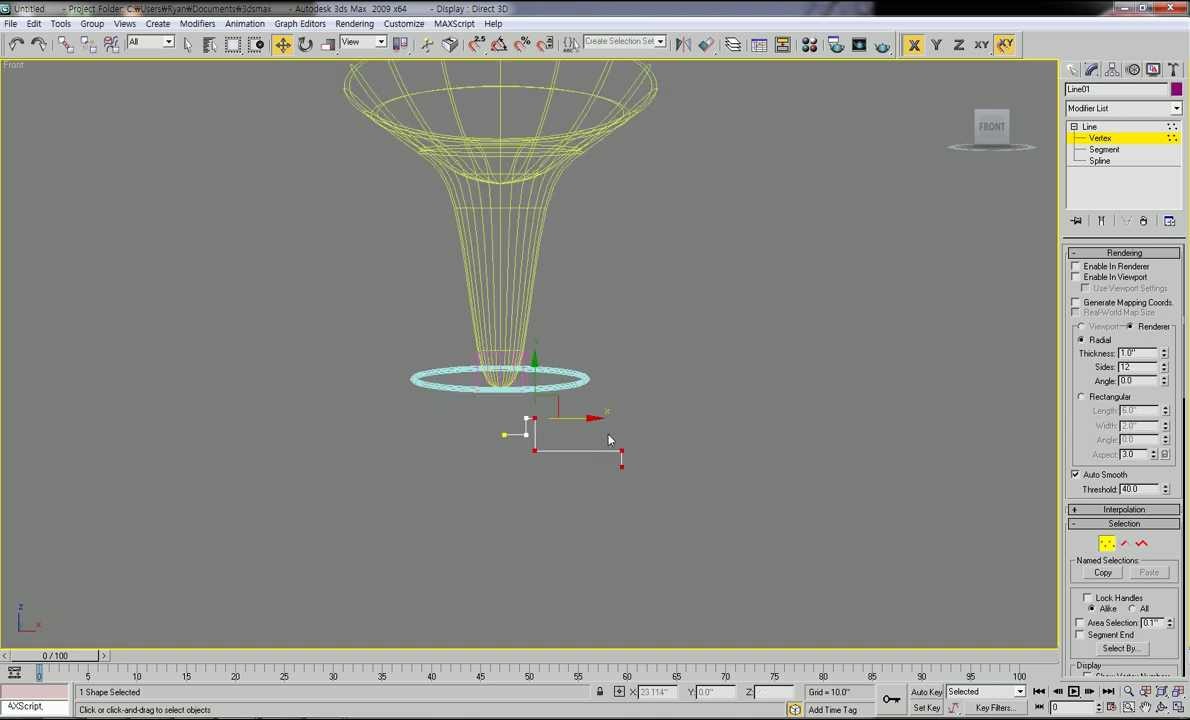
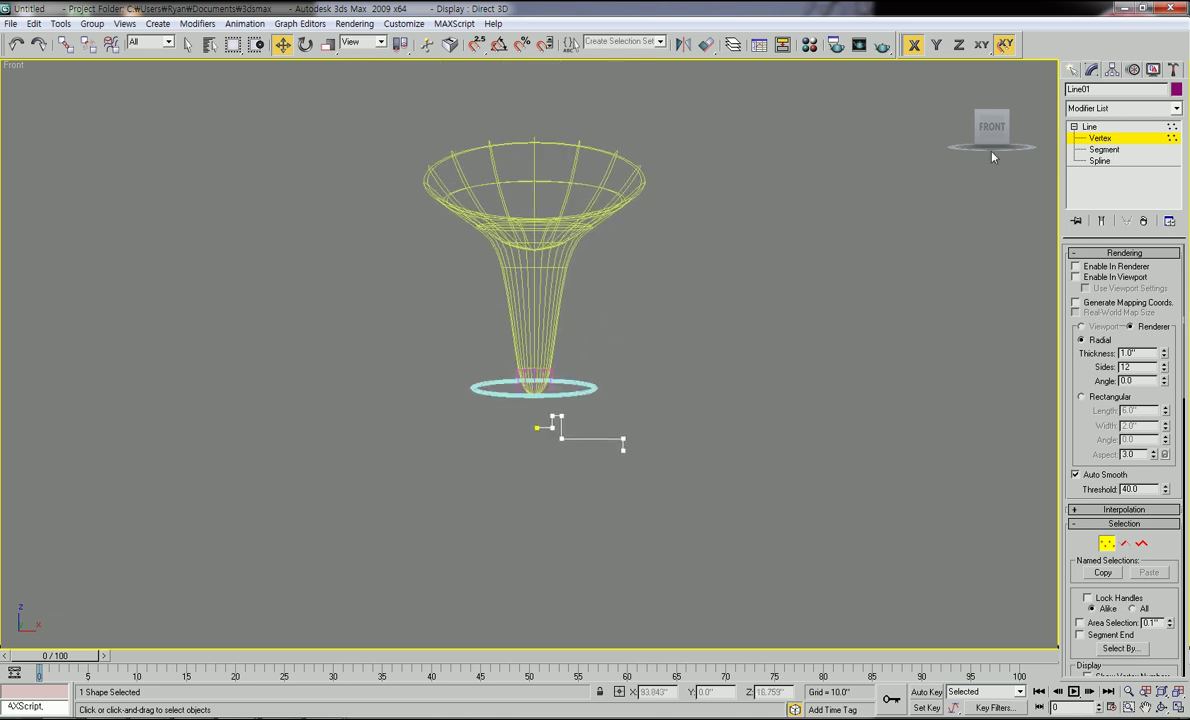
{"action": "left_click", "coordinate": [1090, 127]}
{"action": "left_click", "coordinate": [825, 278]}
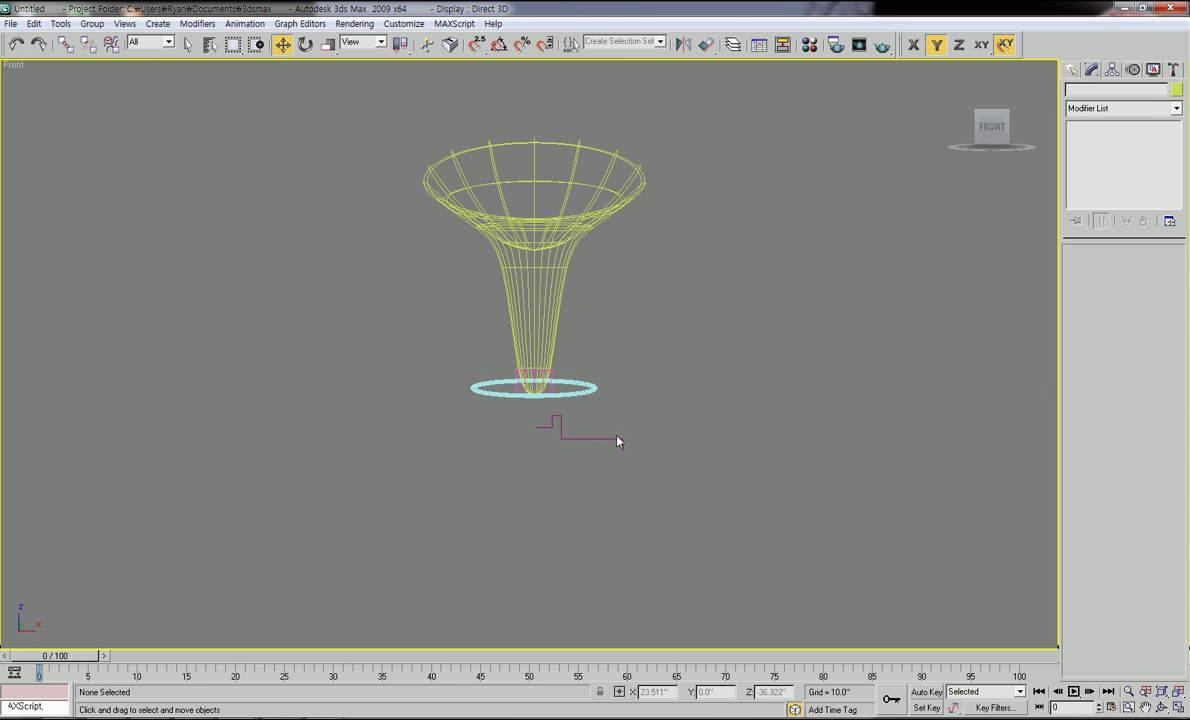
Apply a Lathe modifier to the stepped profile and align its axis to Min to form the round base.
{"action": "left_click", "coordinate": [611, 441]}
{"action": "middle_click_drag", "start_coordinate": [691, 404], "coordinate": [669, 443]}
{"action": "left_click", "coordinate": [1176, 110]}
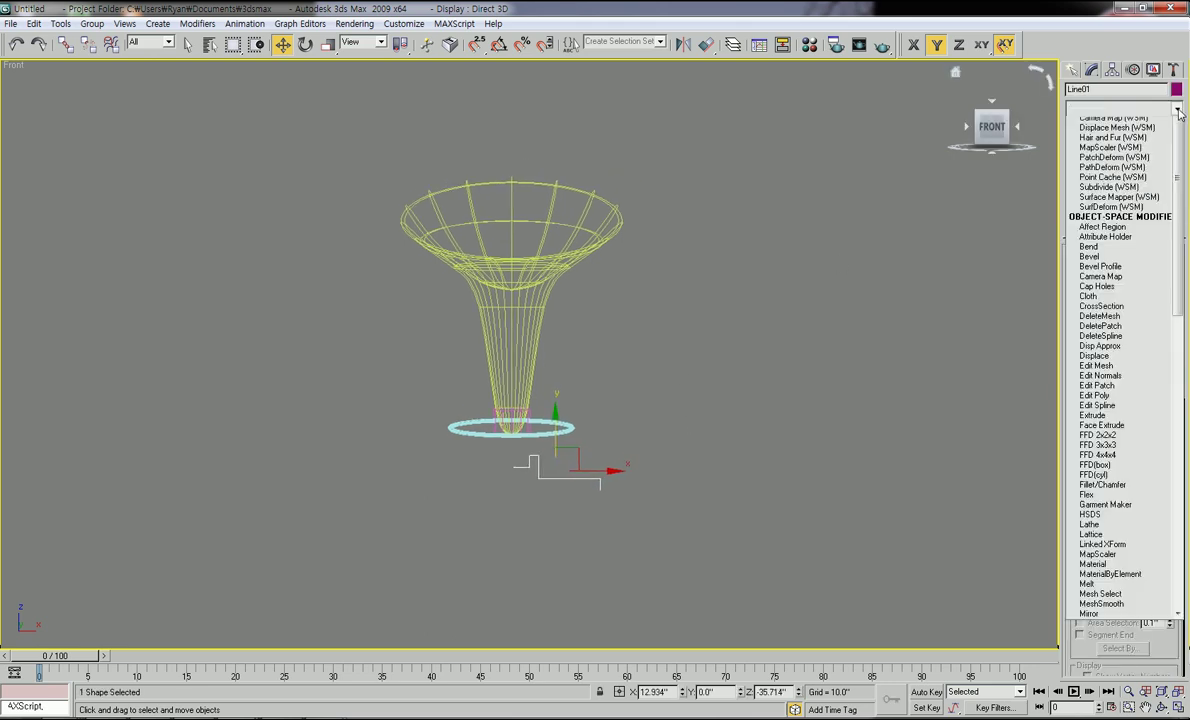
{"action": "key", "text": "l"}
{"action": "scroll", "coordinate": [1110, 380], "scroll_direction": "down", "scroll_amount": 3}
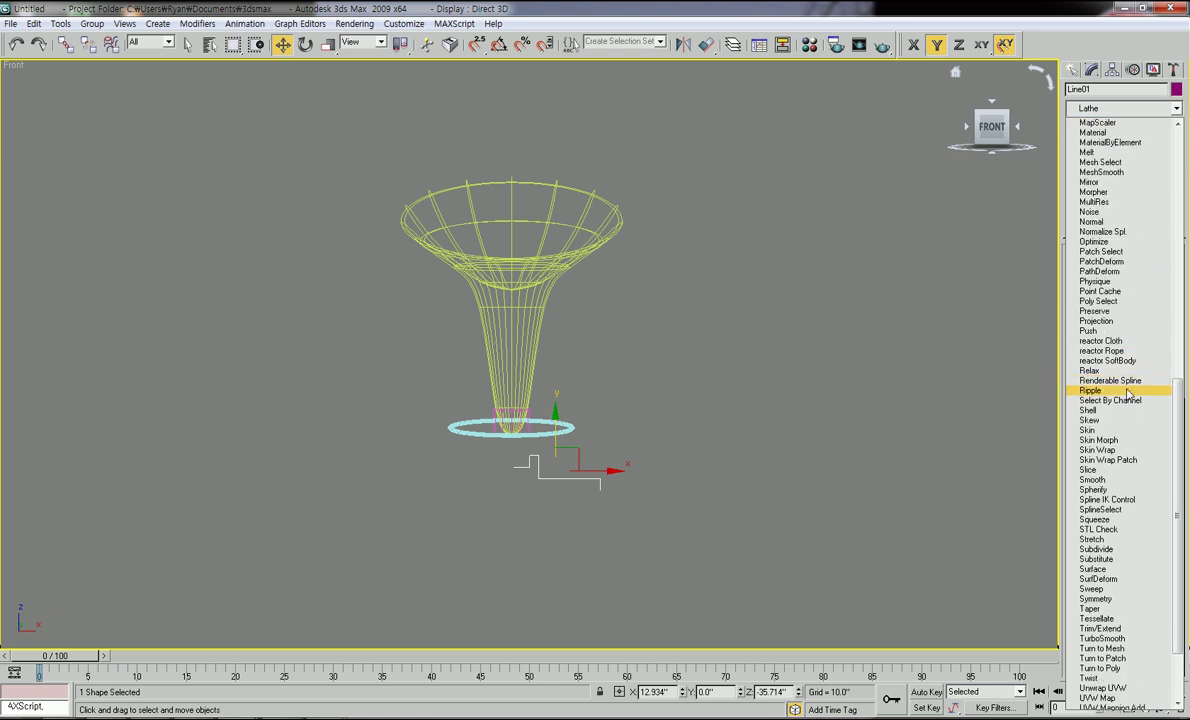
{"action": "scroll", "coordinate": [1112, 430], "scroll_direction": "up", "scroll_amount": 3}
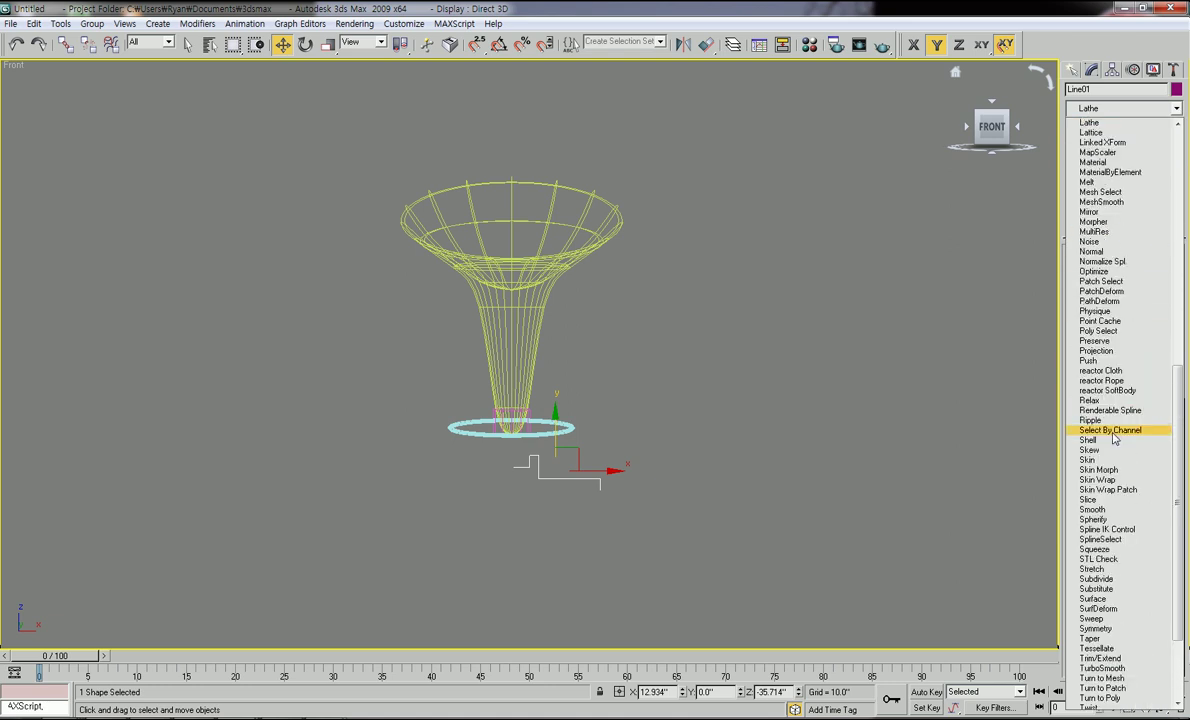
{"action": "left_click", "coordinate": [1089, 123]}
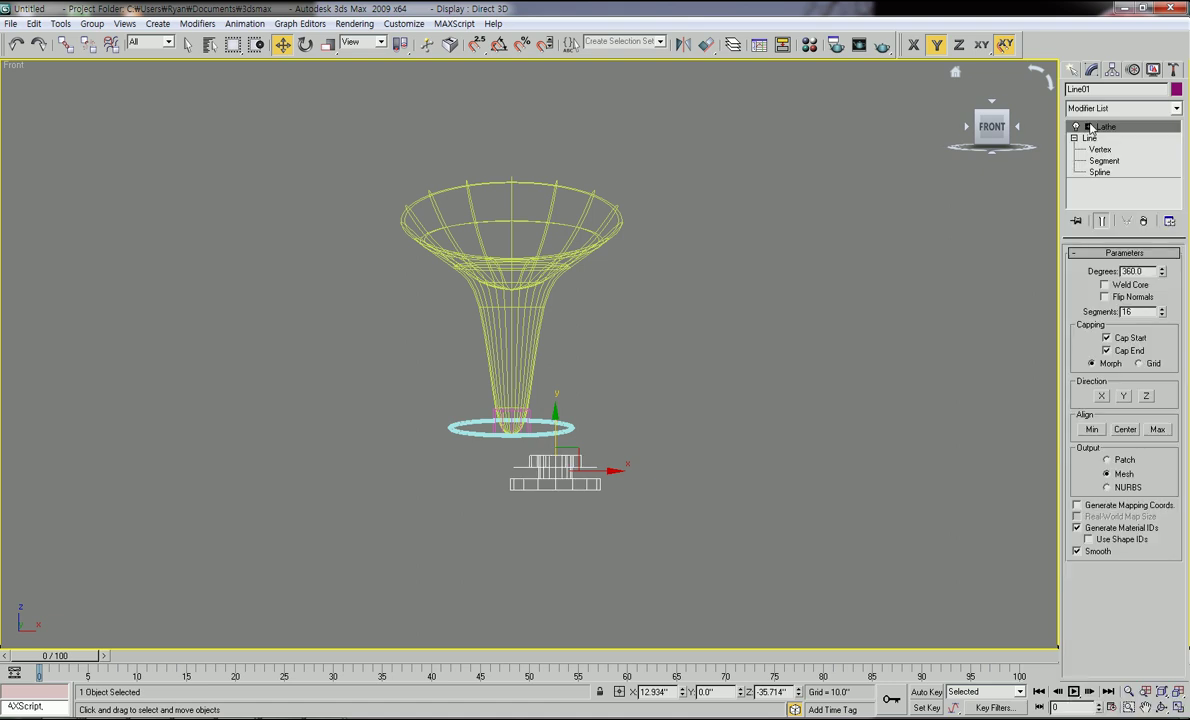
{"action": "left_click", "coordinate": [1093, 430]}
Enable Weld Core on the lathed base and examine its position under the pedestal in the left view.
{"action": "scroll", "coordinate": [616, 534], "scroll_direction": "up", "scroll_amount": 5}
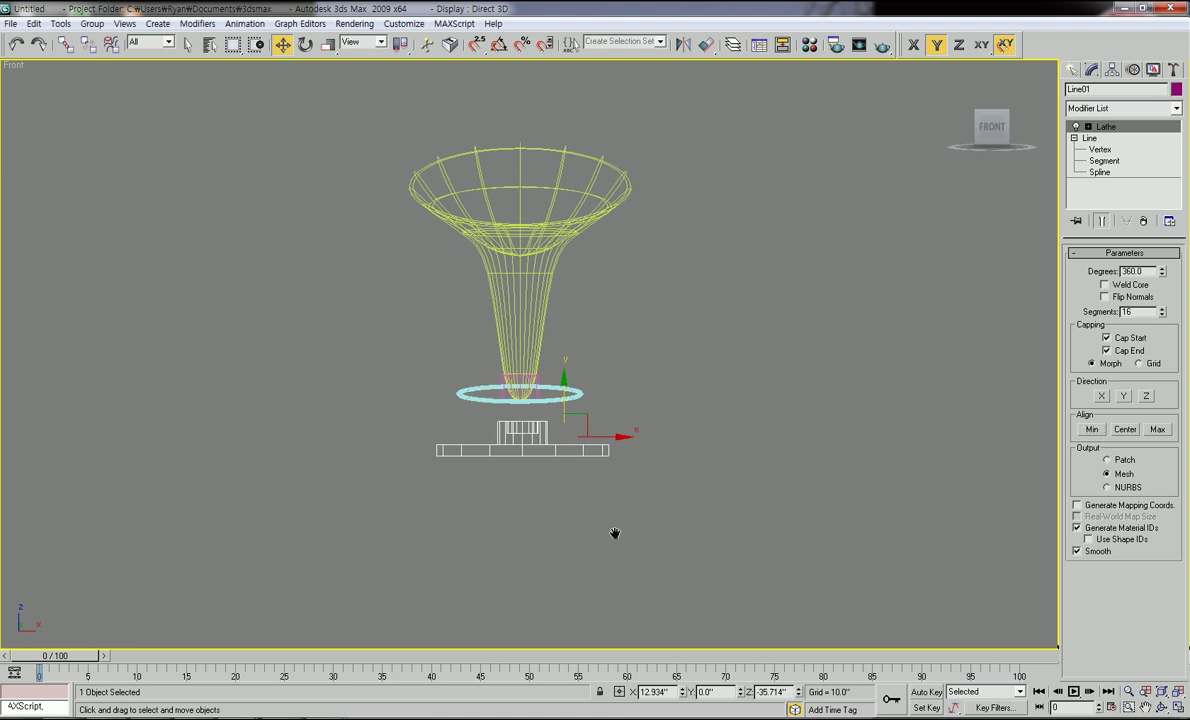
{"action": "scroll", "coordinate": [603, 491], "scroll_direction": "down", "scroll_amount": 2}
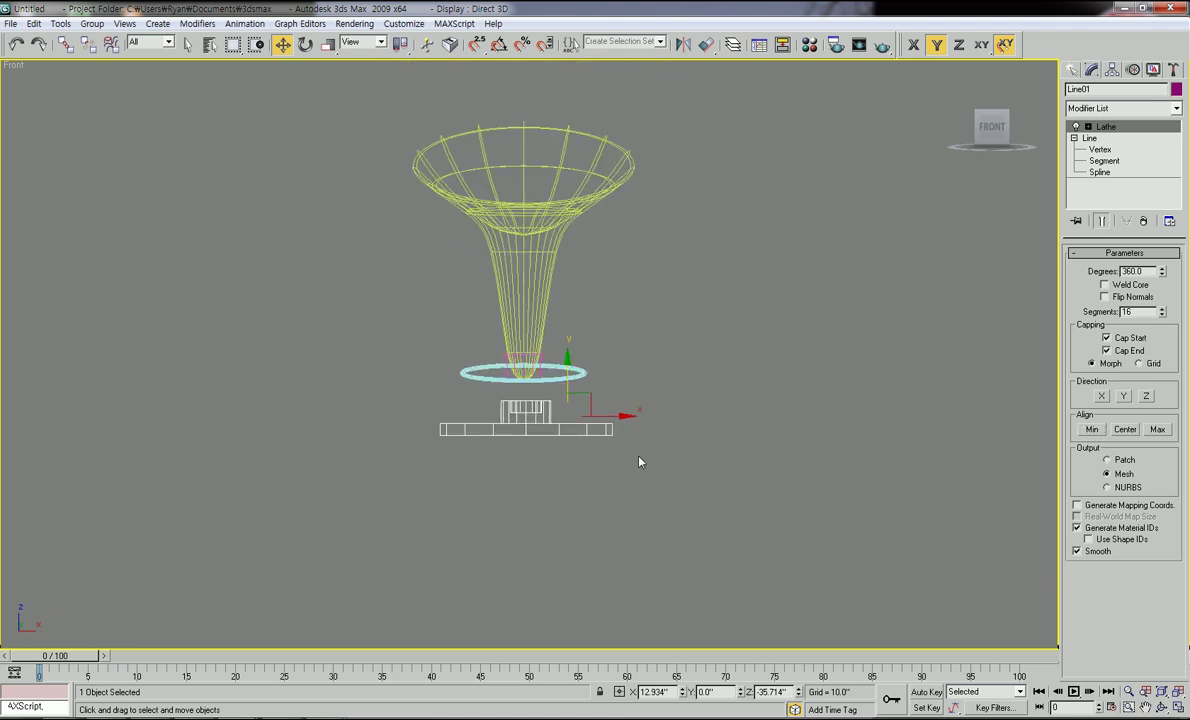
{"action": "middle_click_drag", "start_coordinate": [576, 474], "coordinate": [627, 427], "text": "alt"}
{"action": "key", "text": "l"}
{"action": "scroll", "coordinate": [580, 450], "scroll_direction": "up", "scroll_amount": 3}
{"action": "scroll", "coordinate": [660, 430], "scroll_direction": "up", "scroll_amount": 3}
{"action": "scroll", "coordinate": [645, 423], "scroll_direction": "down", "scroll_amount": 2}
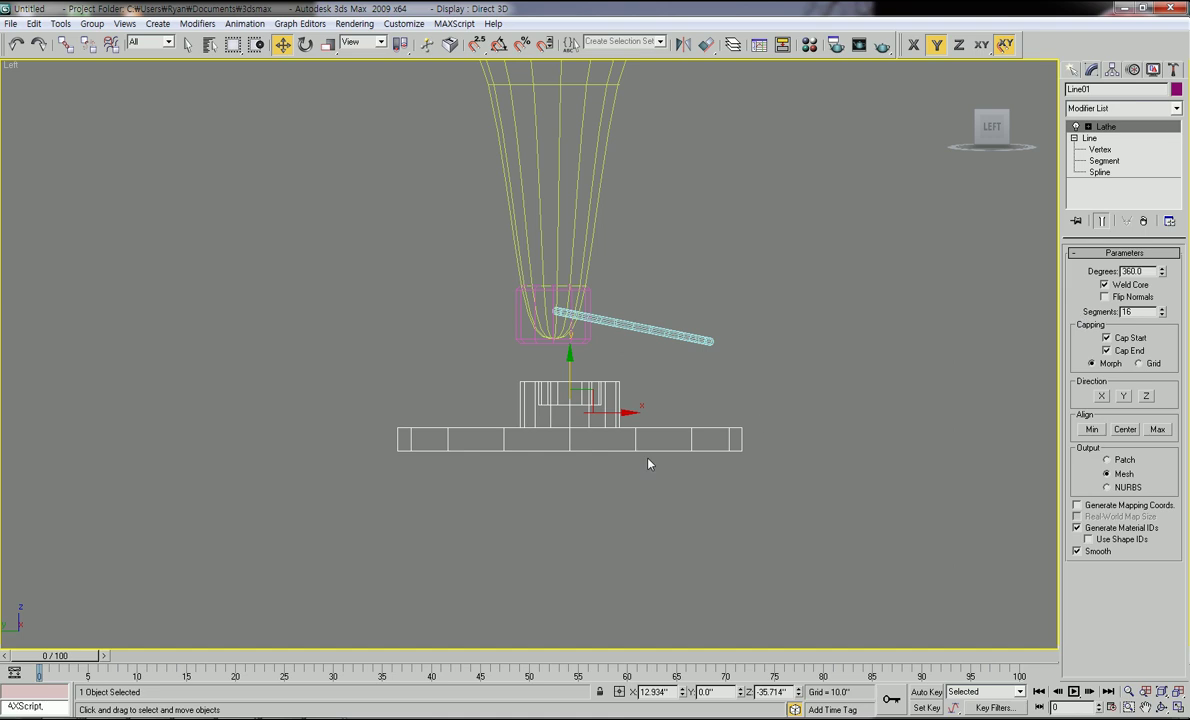
{"action": "scroll", "coordinate": [598, 478], "scroll_direction": "down", "scroll_amount": 3}
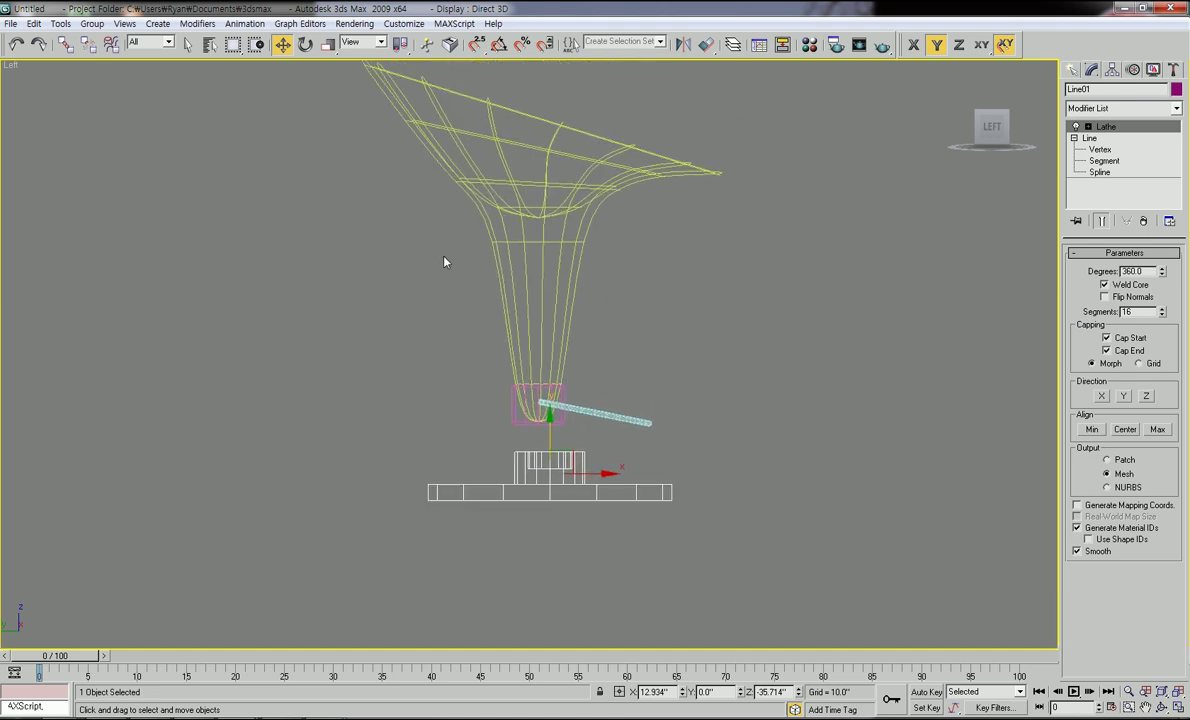
{"action": "scroll", "coordinate": [446, 257], "scroll_direction": "up", "scroll_amount": 3}
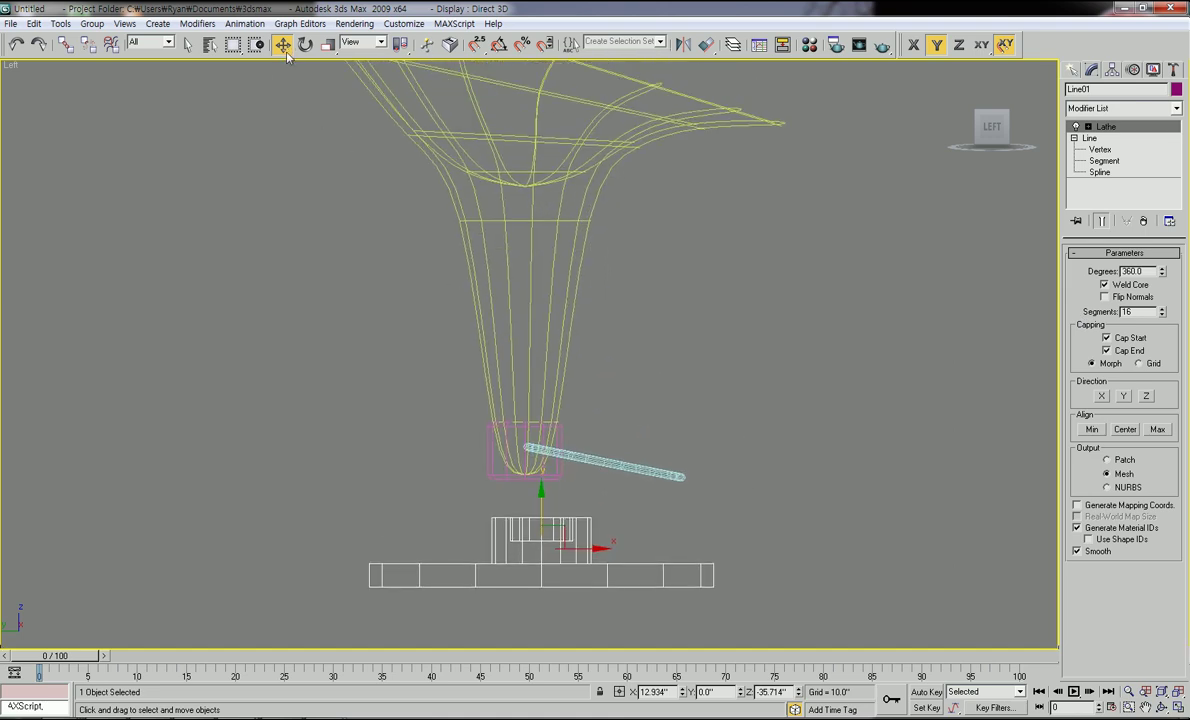
Centre the lathed base under the pedestal in the left view and raise it to just below the collar.
{"action": "mouse_move", "coordinate": [556, 526]}
{"action": "left_mouse_down"}
{"action": "mouse_move", "coordinate": [537, 482]}
{"action": "mouse_move", "coordinate": [541, 527]}
{"action": "left_mouse_up"}
{"action": "scroll", "coordinate": [541, 545], "scroll_direction": "down", "scroll_amount": 2}
{"action": "middle_click_drag", "start_coordinate": [541, 548], "coordinate": [544, 468]}
{"action": "scroll", "coordinate": [546, 470], "scroll_direction": "up", "scroll_amount": 3}
{"action": "scroll", "coordinate": [551, 491], "scroll_direction": "up", "scroll_amount": 5}
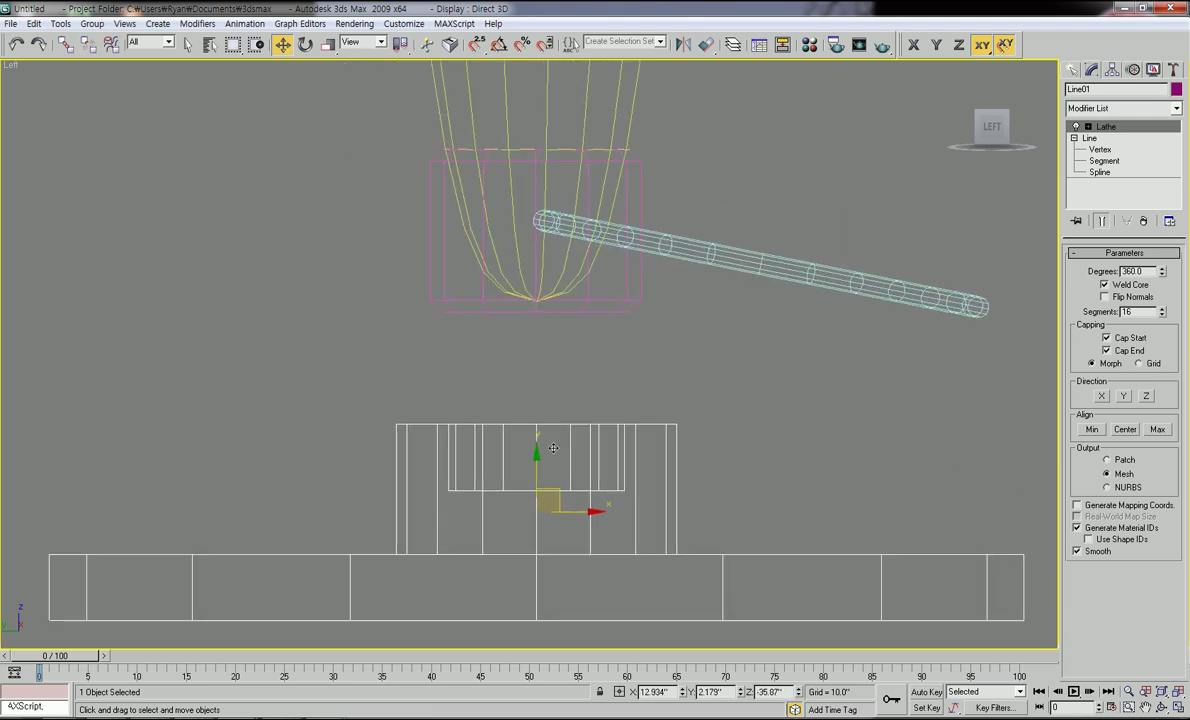
{"action": "left_click_drag", "start_coordinate": [536, 427], "coordinate": [537, 309]}
Turn on vertex snapping and adjust the base vertically against the bottom of the pedestal.
{"action": "key", "text": "s"}
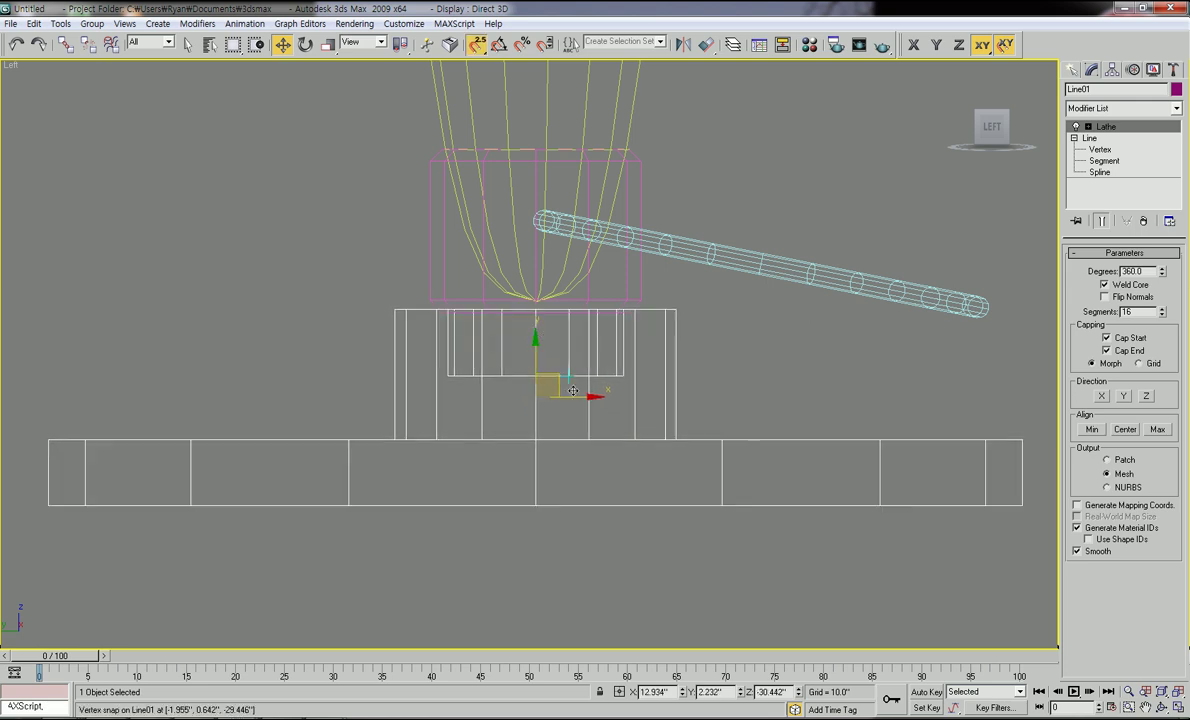
{"action": "scroll", "coordinate": [571, 471], "scroll_direction": "down", "scroll_amount": 4}
{"action": "scroll", "coordinate": [532, 312], "scroll_direction": "down", "scroll_amount": 7}
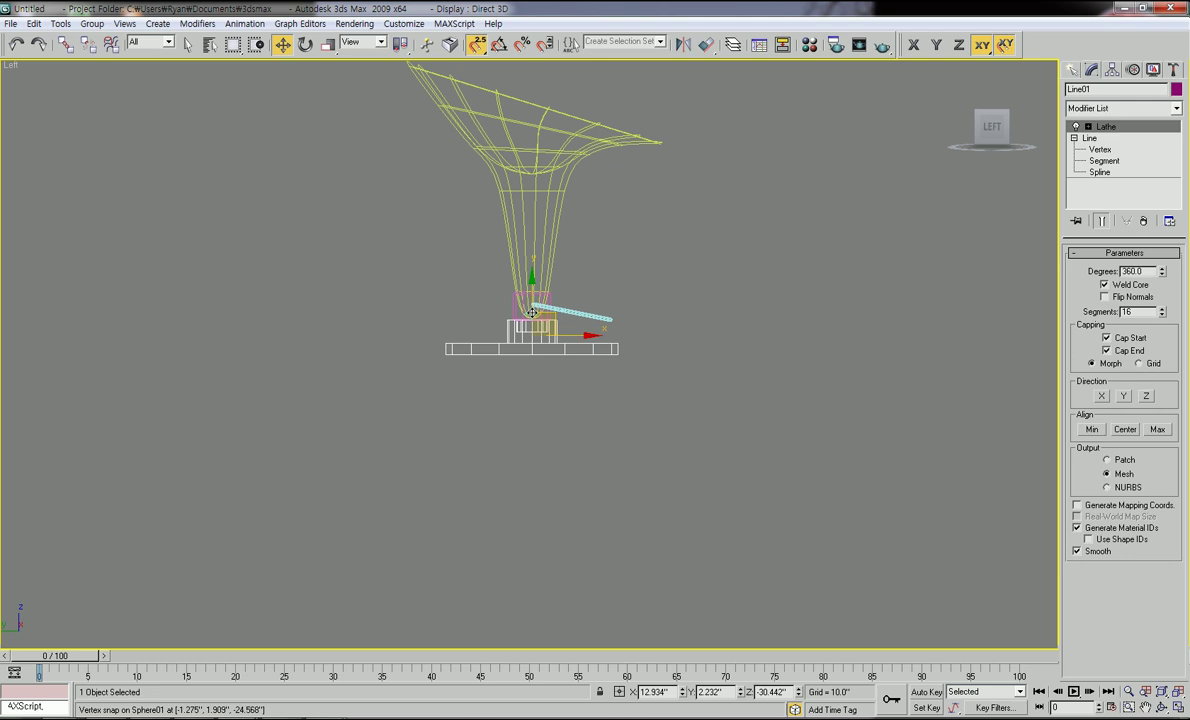
{"action": "left_click_drag", "start_coordinate": [532, 315], "coordinate": [532, 325]}
{"action": "scroll", "coordinate": [545, 348], "scroll_direction": "up", "scroll_amount": 7}
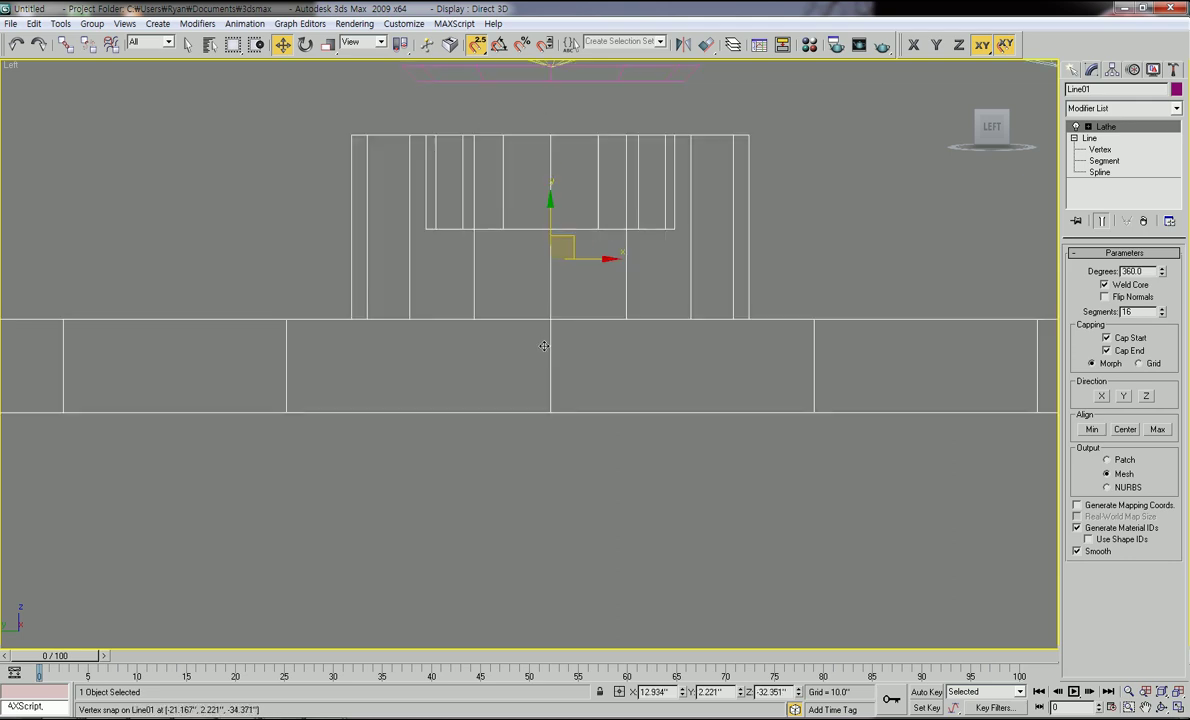
{"action": "scroll", "coordinate": [551, 333], "scroll_direction": "down", "scroll_amount": 5}
{"action": "left_click_drag", "start_coordinate": [533, 339], "coordinate": [534, 300]}
Lower the base about 26 inches along the vertical axis below the pedestal and deselect it.
{"action": "left_click_drag", "start_coordinate": [533, 367], "coordinate": [531, 403]}
{"action": "scroll", "coordinate": [532, 454], "scroll_direction": "down", "scroll_amount": 15}
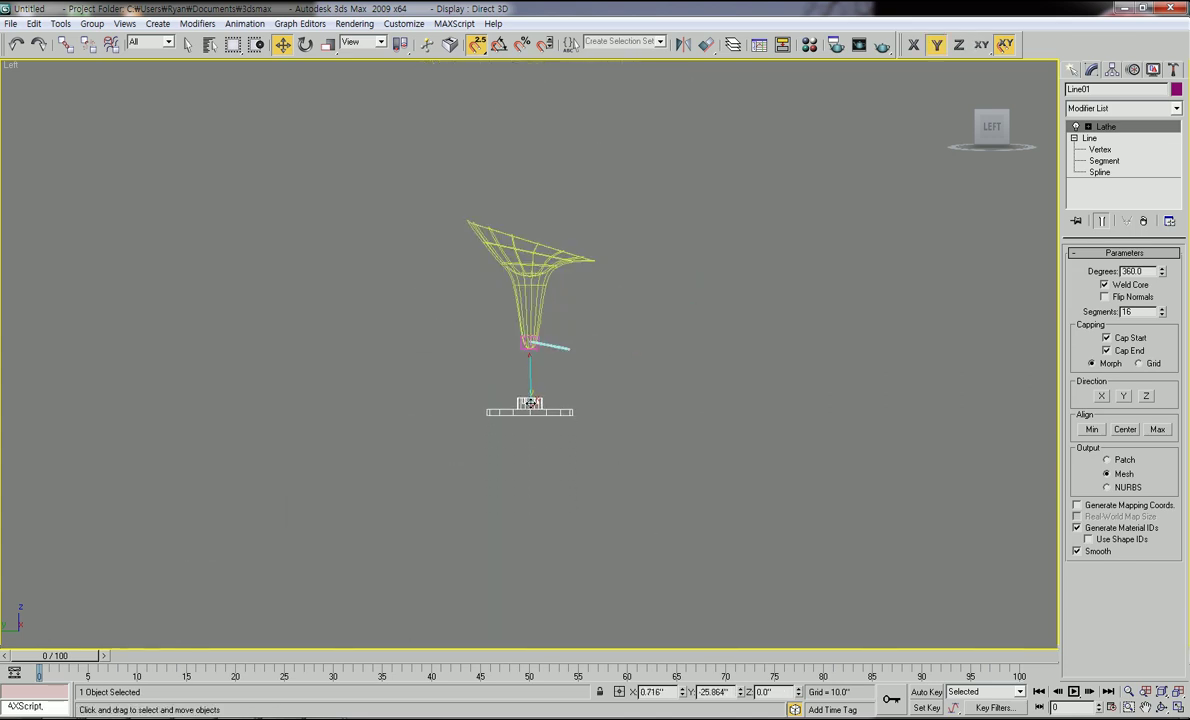
{"action": "left_click", "coordinate": [603, 393]}
{"action": "scroll", "coordinate": [592, 454], "scroll_direction": "up", "scroll_amount": 4}
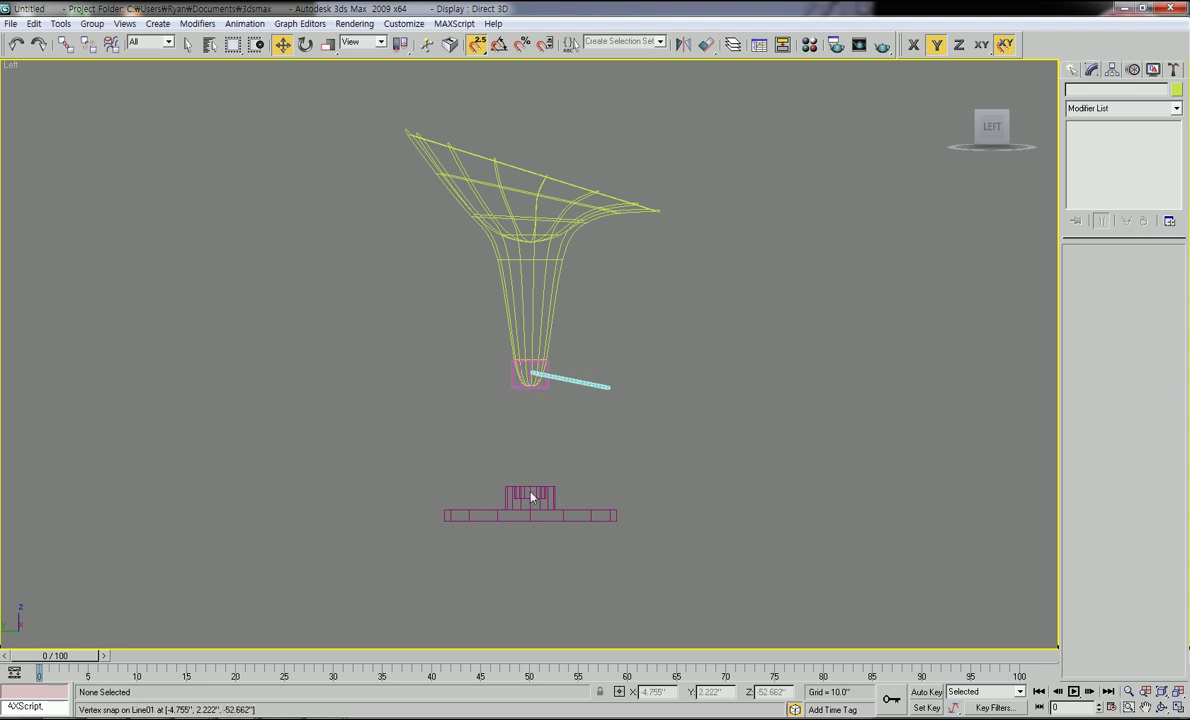
Shift the lathed base about -0.675 inches along X in the top view to centre it under the pedestal.
{"action": "middle_click_drag", "start_coordinate": [557, 428], "coordinate": [575, 483], "text": "alt"}
{"action": "scroll", "coordinate": [547, 508], "scroll_direction": "up", "scroll_amount": 2}
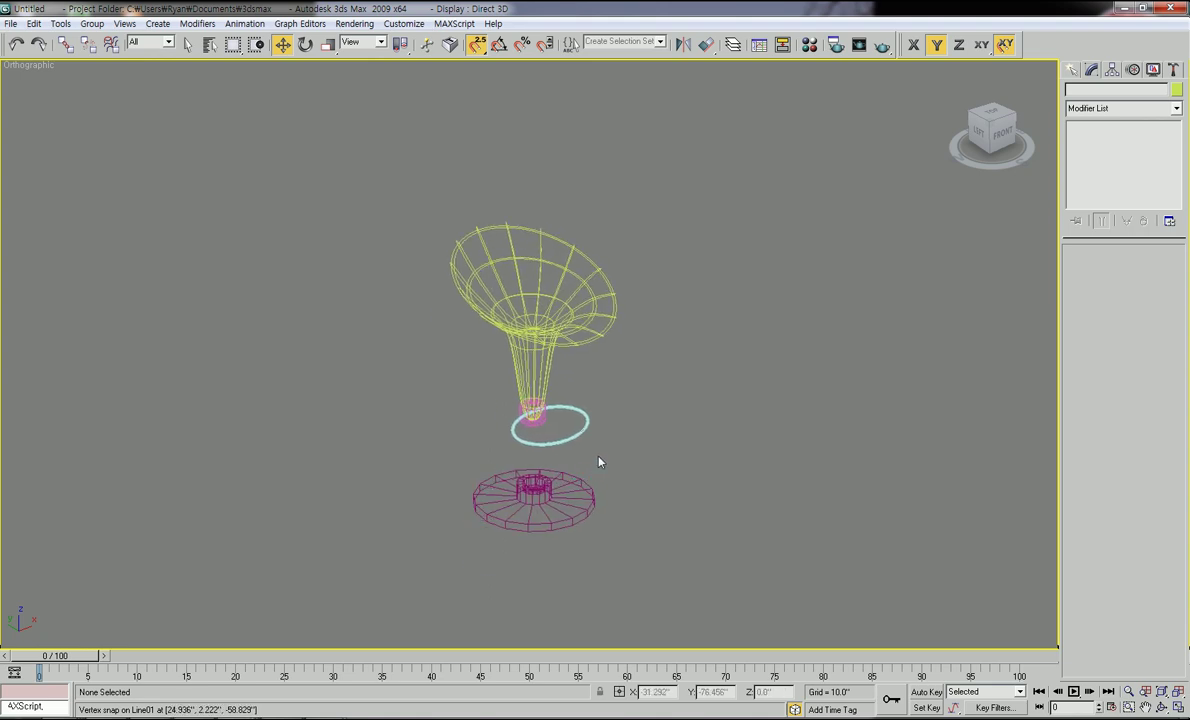
{"action": "key", "text": "t"}
{"action": "scroll", "coordinate": [558, 510], "scroll_direction": "up", "scroll_amount": 4}
{"action": "middle_click_drag", "start_coordinate": [588, 525], "coordinate": [587, 441]}
{"action": "scroll", "coordinate": [598, 452], "scroll_direction": "up", "scroll_amount": 2}
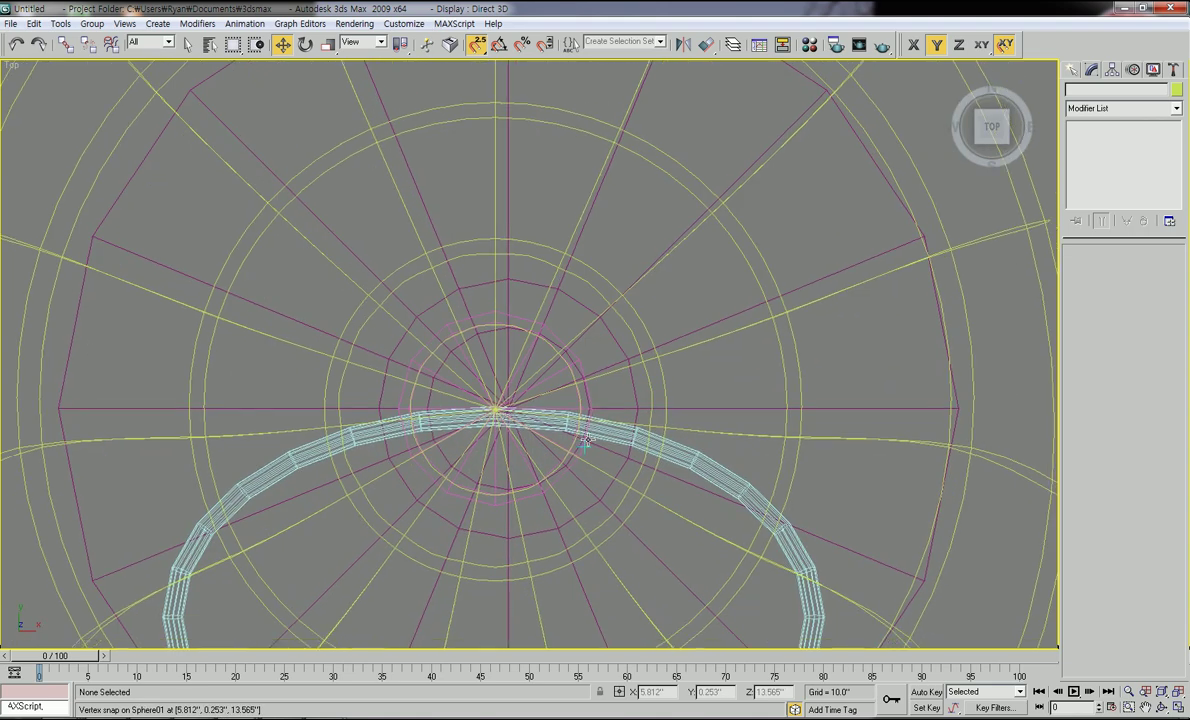
{"action": "left_click", "coordinate": [559, 344]}
{"action": "scroll", "coordinate": [566, 358], "scroll_direction": "down", "scroll_amount": 2}
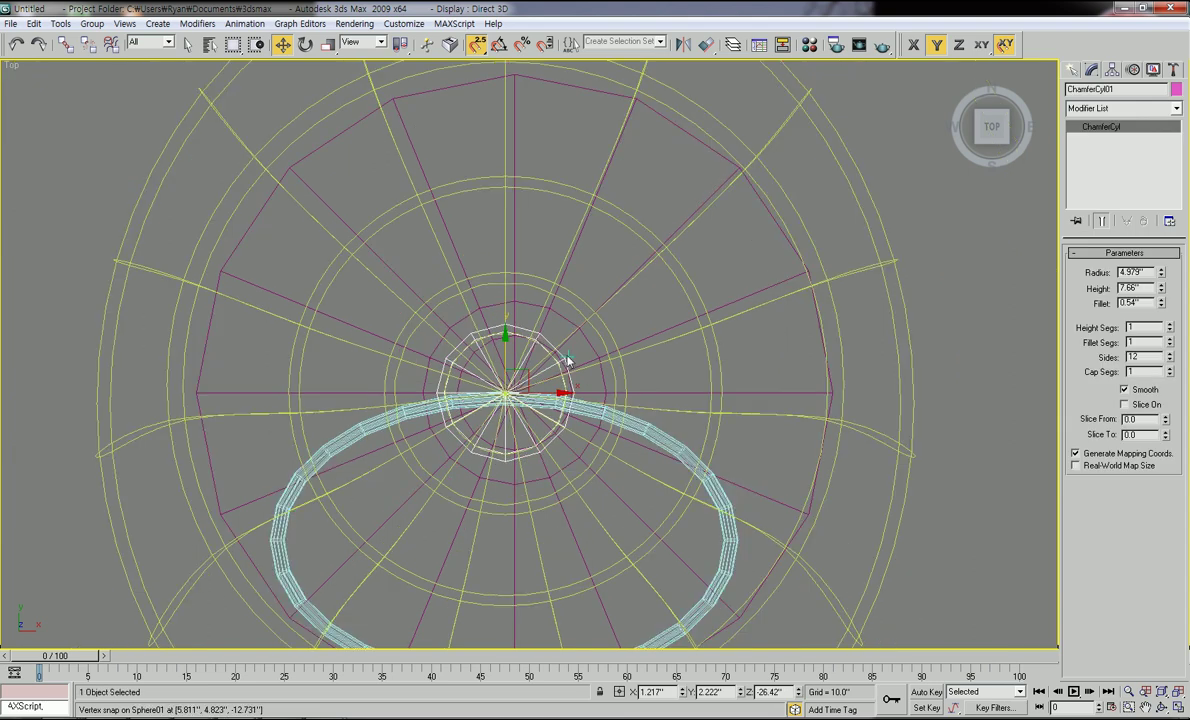
{"action": "scroll", "coordinate": [594, 364], "scroll_direction": "down", "scroll_amount": 2}
{"action": "left_click", "coordinate": [724, 382]}
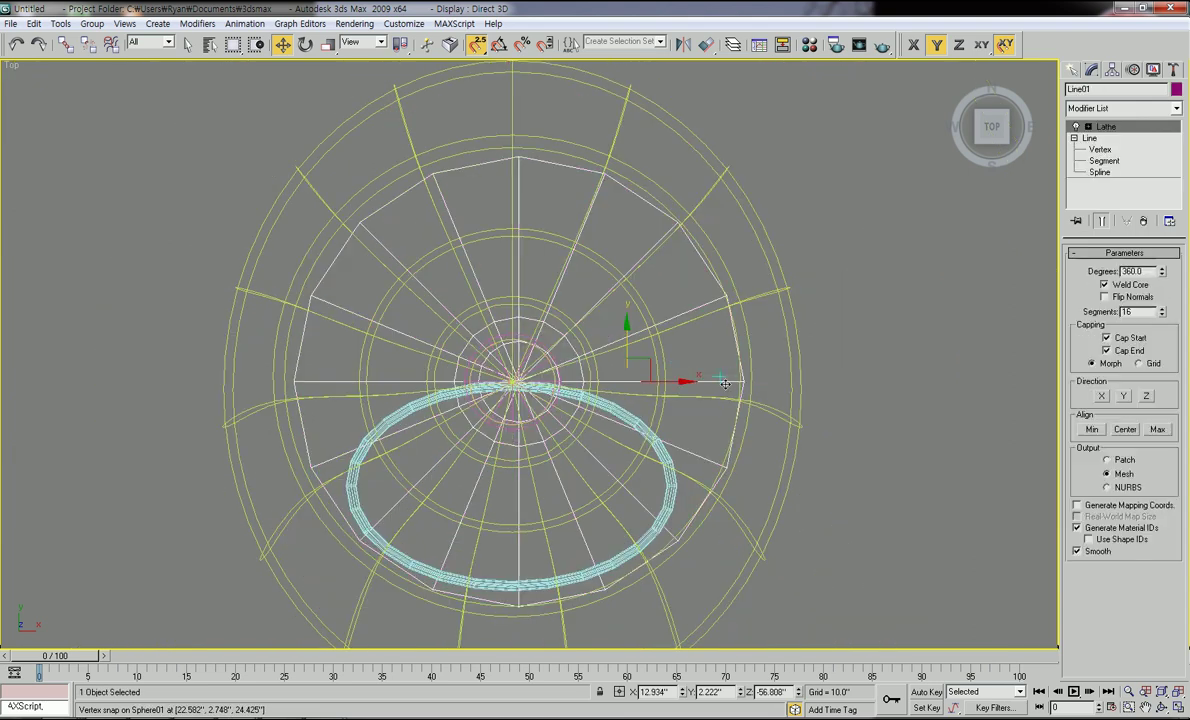
{"action": "middle_click_drag", "start_coordinate": [623, 393], "coordinate": [644, 450]}
{"action": "scroll", "coordinate": [655, 440], "scroll_direction": "up", "scroll_amount": 2}
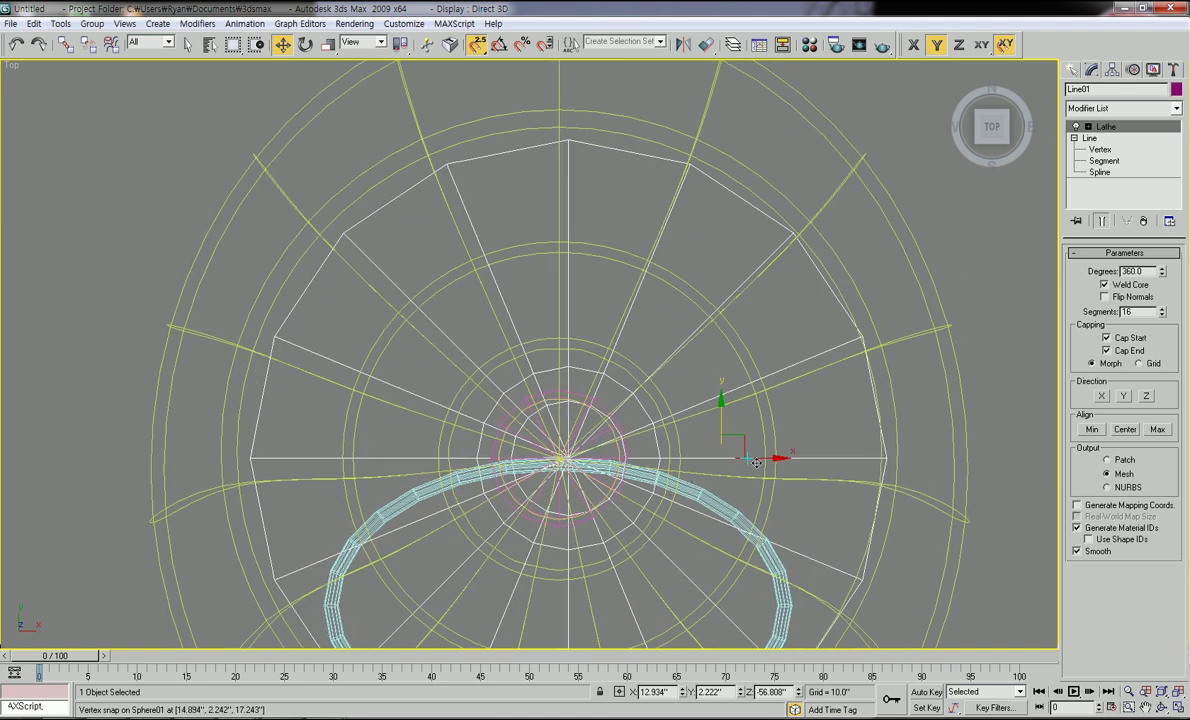
{"action": "left_click_drag", "start_coordinate": [761, 458], "coordinate": [756, 463]}
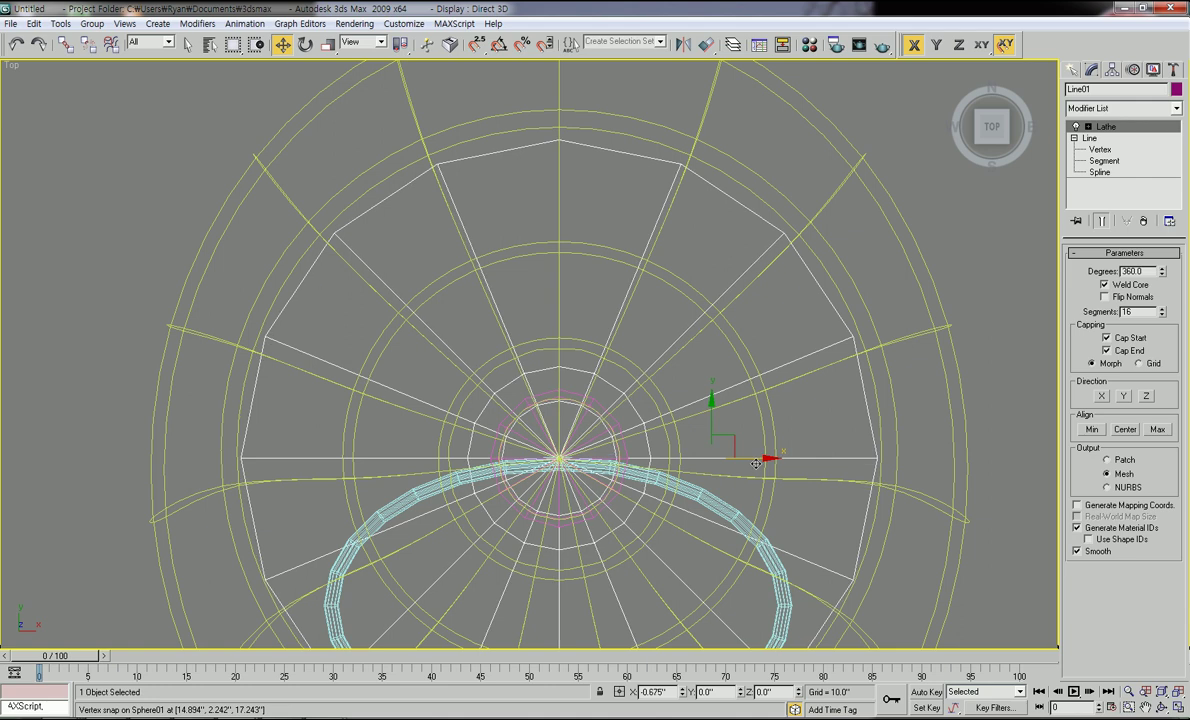
Fine-tune the base's position along Y against the pedestal's centre in the top view and deselect it.
{"action": "scroll", "coordinate": [756, 465], "scroll_direction": "down", "scroll_amount": 4}
{"action": "middle_click_drag", "start_coordinate": [717, 474], "coordinate": [716, 411]}
{"action": "scroll", "coordinate": [716, 411], "scroll_direction": "up", "scroll_amount": 2}
{"action": "scroll", "coordinate": [681, 417], "scroll_direction": "up", "scroll_amount": 2}
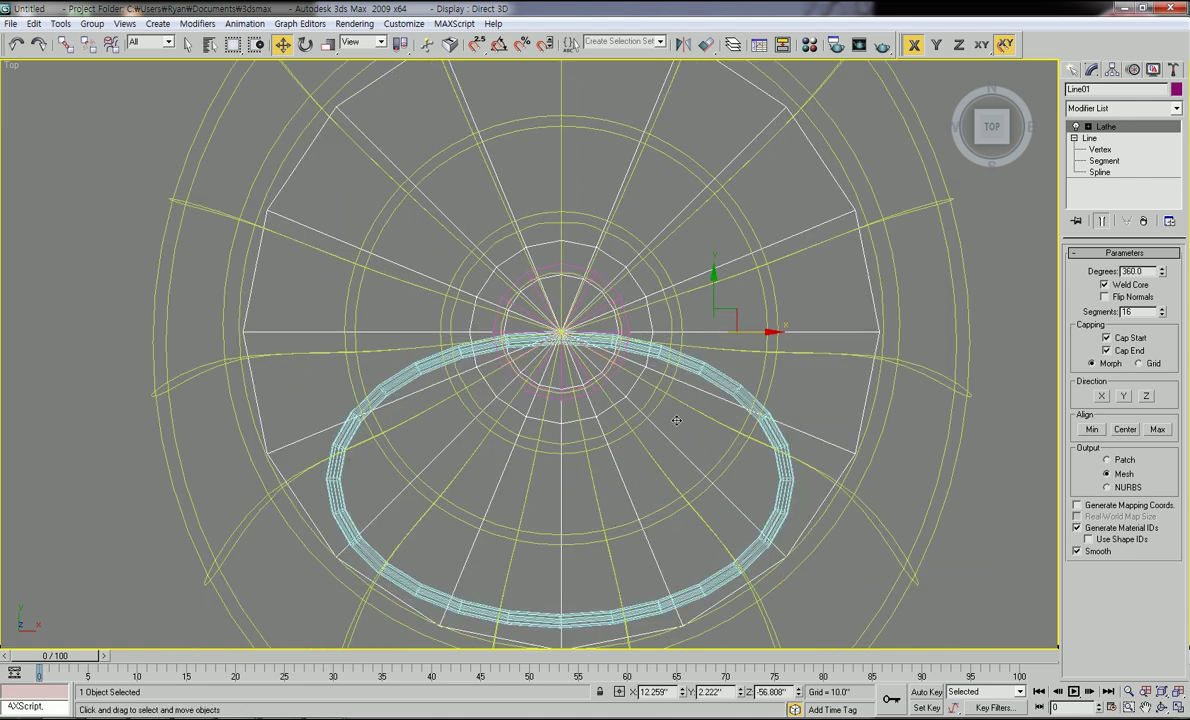
{"action": "scroll", "coordinate": [677, 420], "scroll_direction": "down", "scroll_amount": 1}
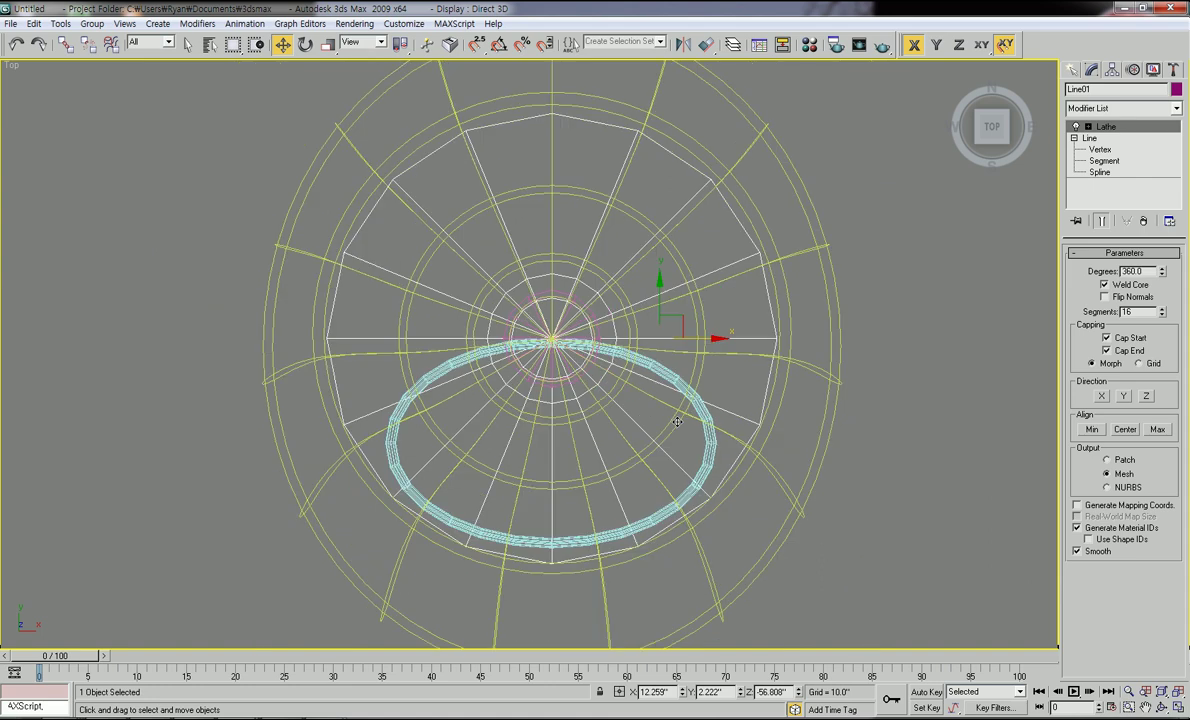
{"action": "left_click_drag", "start_coordinate": [660, 309], "coordinate": [662, 311]}
{"action": "scroll", "coordinate": [664, 318], "scroll_direction": "down", "scroll_amount": 5}
{"action": "scroll", "coordinate": [665, 337], "scroll_direction": "up", "scroll_amount": 5}
{"action": "left_click", "coordinate": [885, 367]}
{"action": "scroll", "coordinate": [736, 405], "scroll_direction": "up", "scroll_amount": 3}
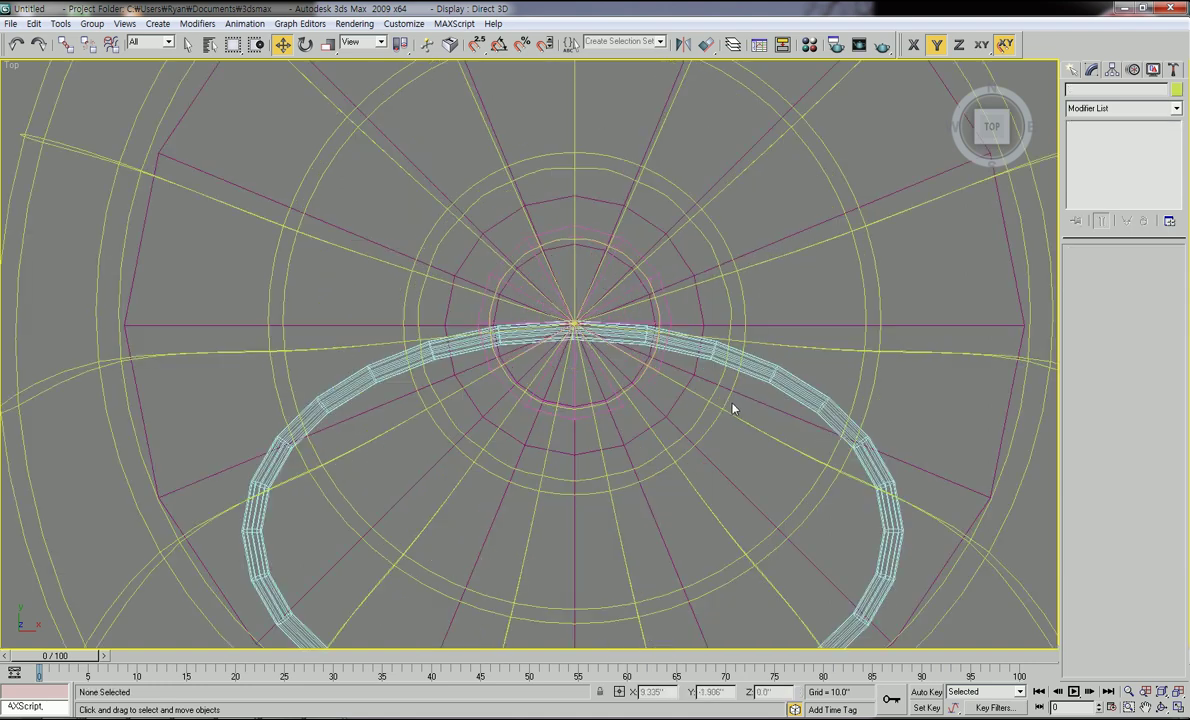
{"action": "middle_click_drag", "start_coordinate": [710, 415], "coordinate": [669, 413]}
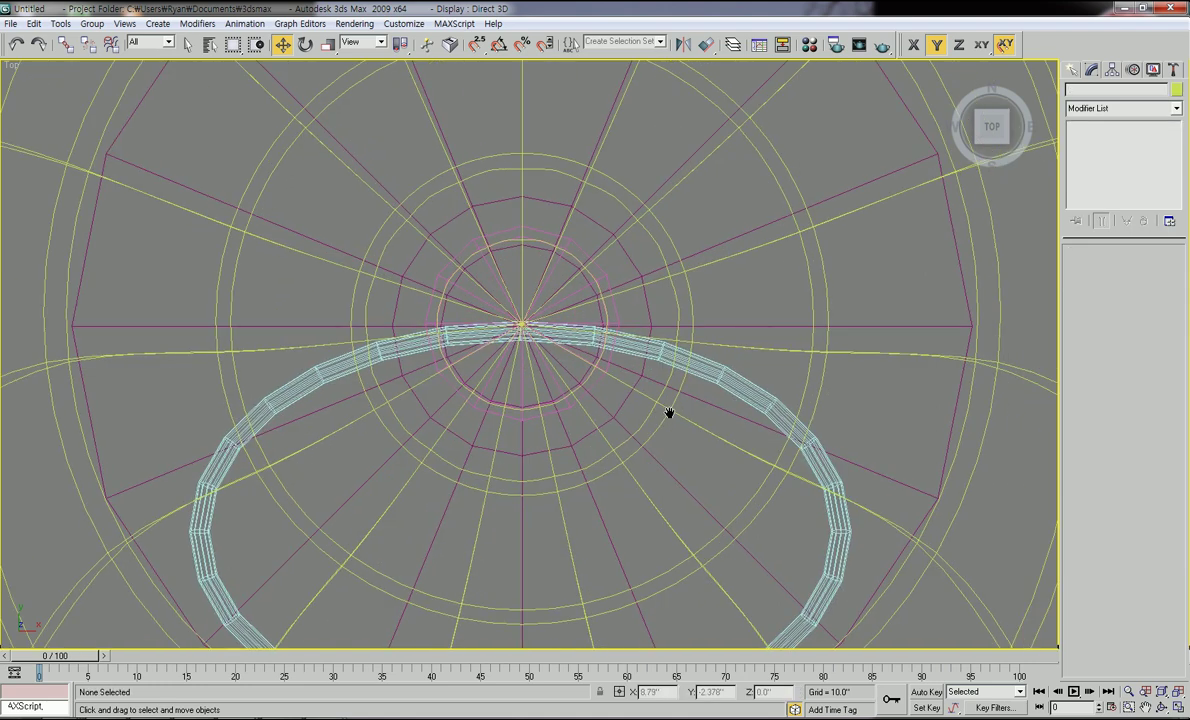
{"action": "scroll", "coordinate": [669, 413], "scroll_direction": "down", "scroll_amount": 5}
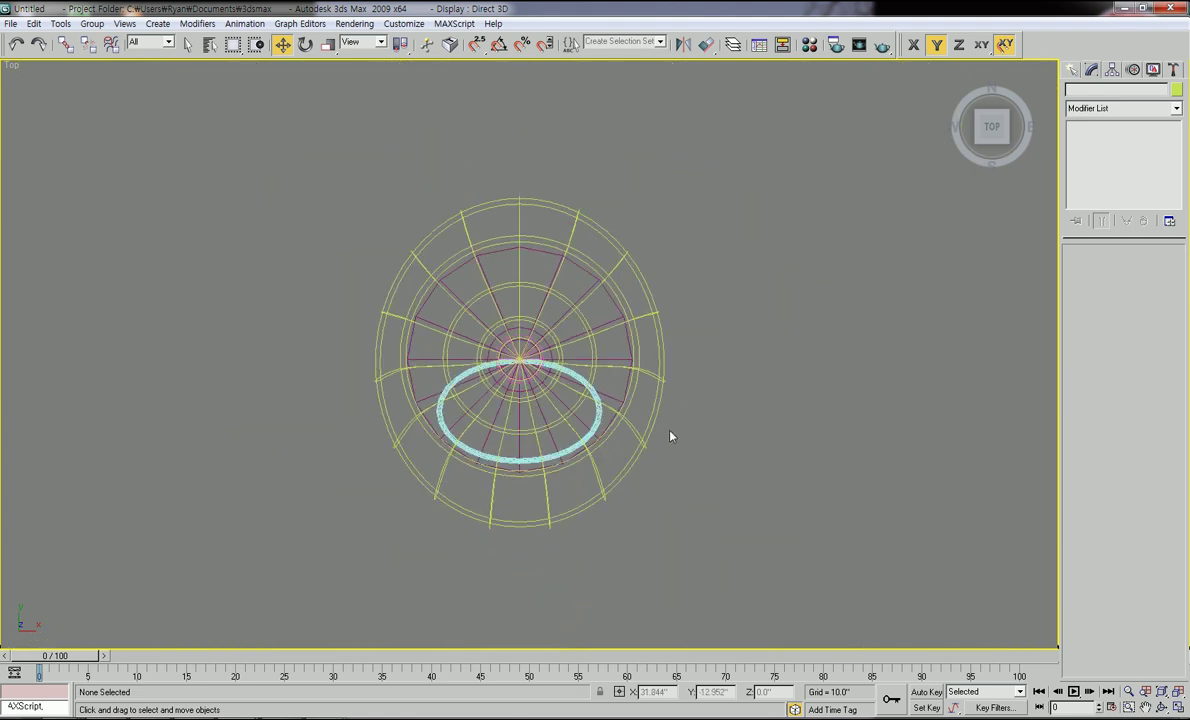
With vertex snapping on, start a standard cylinder at the pedestal's centre in the top view with a radius of about 4.29 inches.
{"action": "left_click", "coordinate": [1073, 71]}
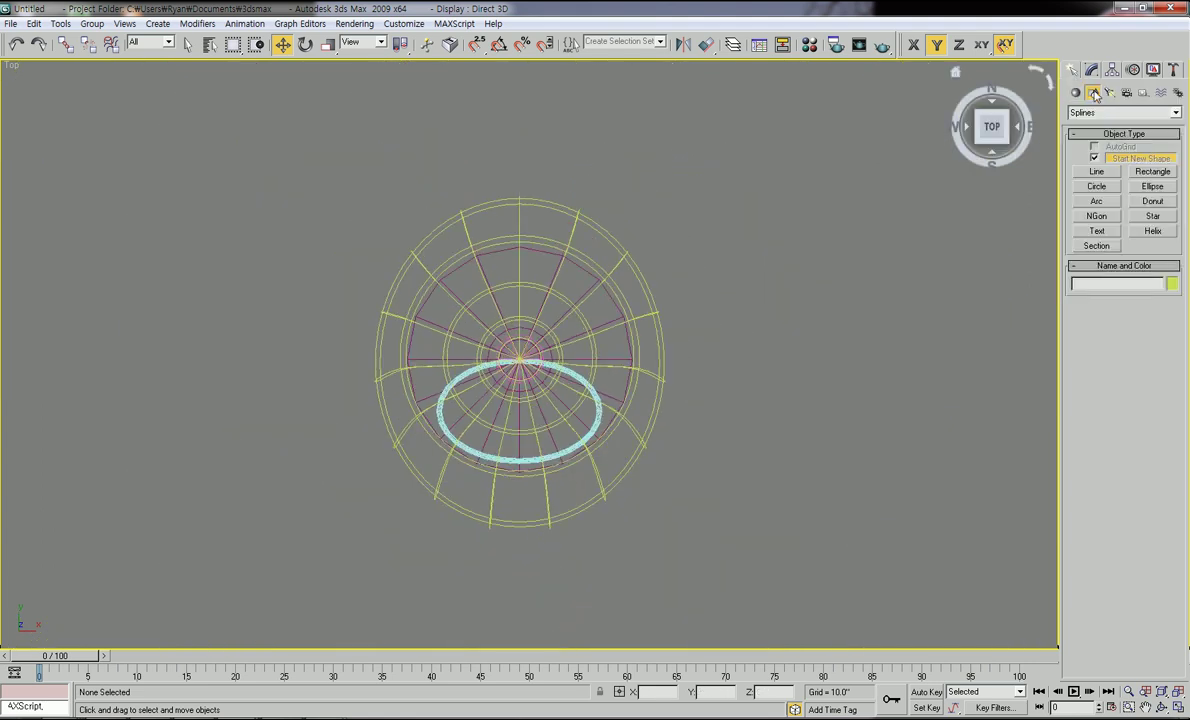
{"action": "left_click", "coordinate": [1076, 93]}
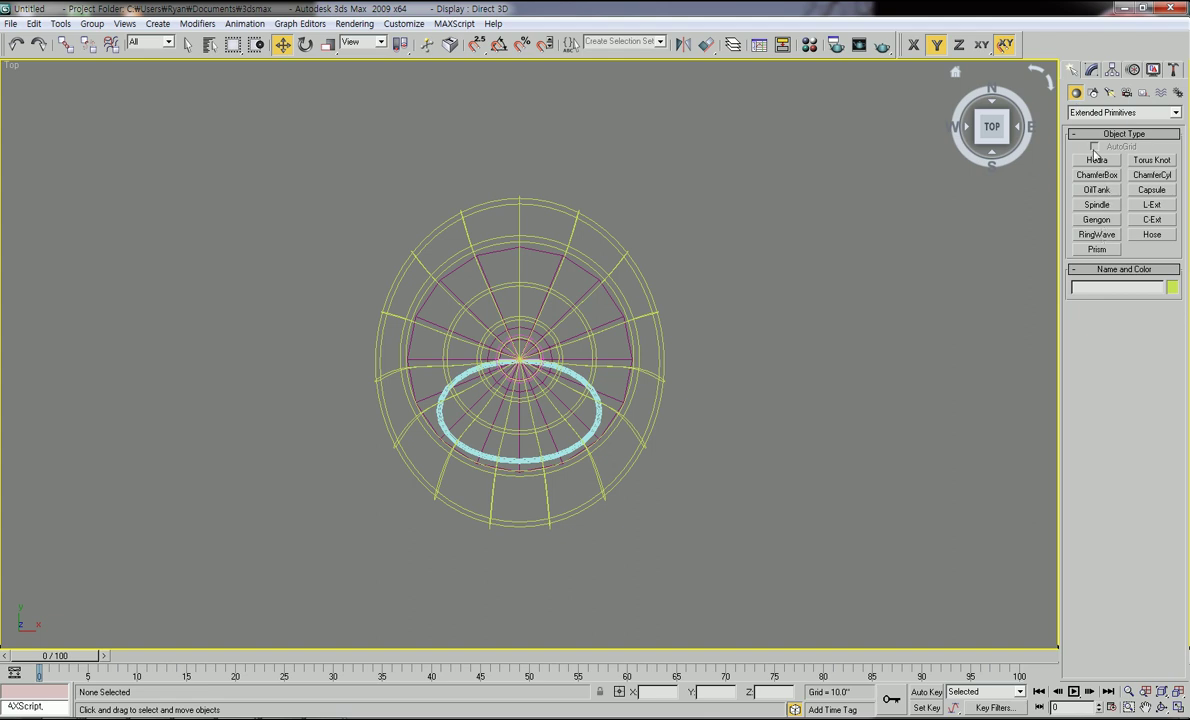
{"action": "left_click", "coordinate": [1177, 114]}
{"action": "left_click", "coordinate": [1150, 124]}
{"action": "left_click", "coordinate": [1097, 190]}
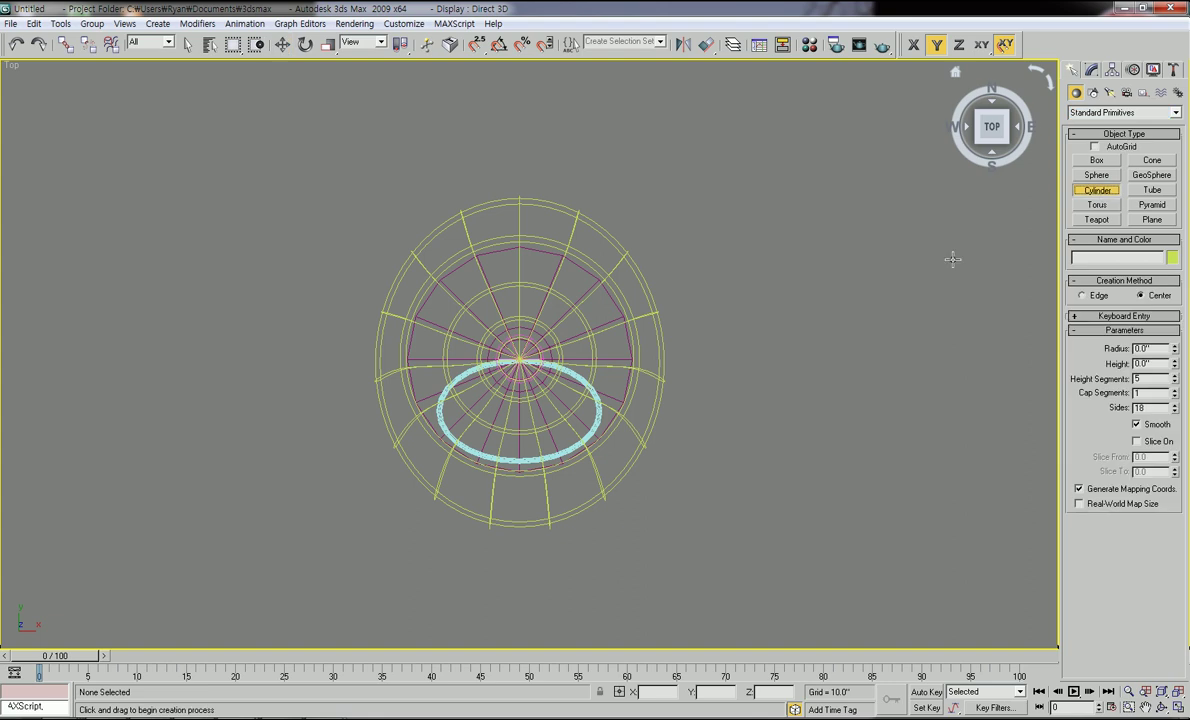
{"action": "scroll", "coordinate": [558, 494], "scroll_direction": "up", "scroll_amount": 5}
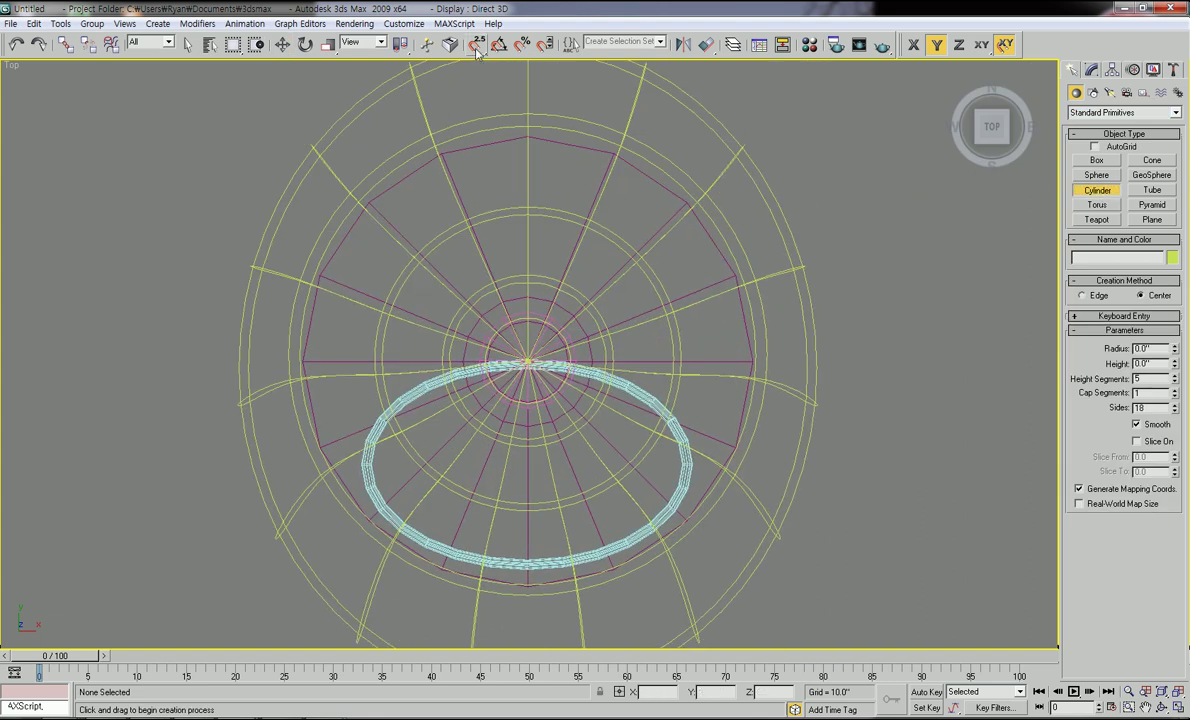
{"action": "left_click", "coordinate": [478, 45]}
{"action": "scroll", "coordinate": [540, 357], "scroll_direction": "up", "scroll_amount": 6}
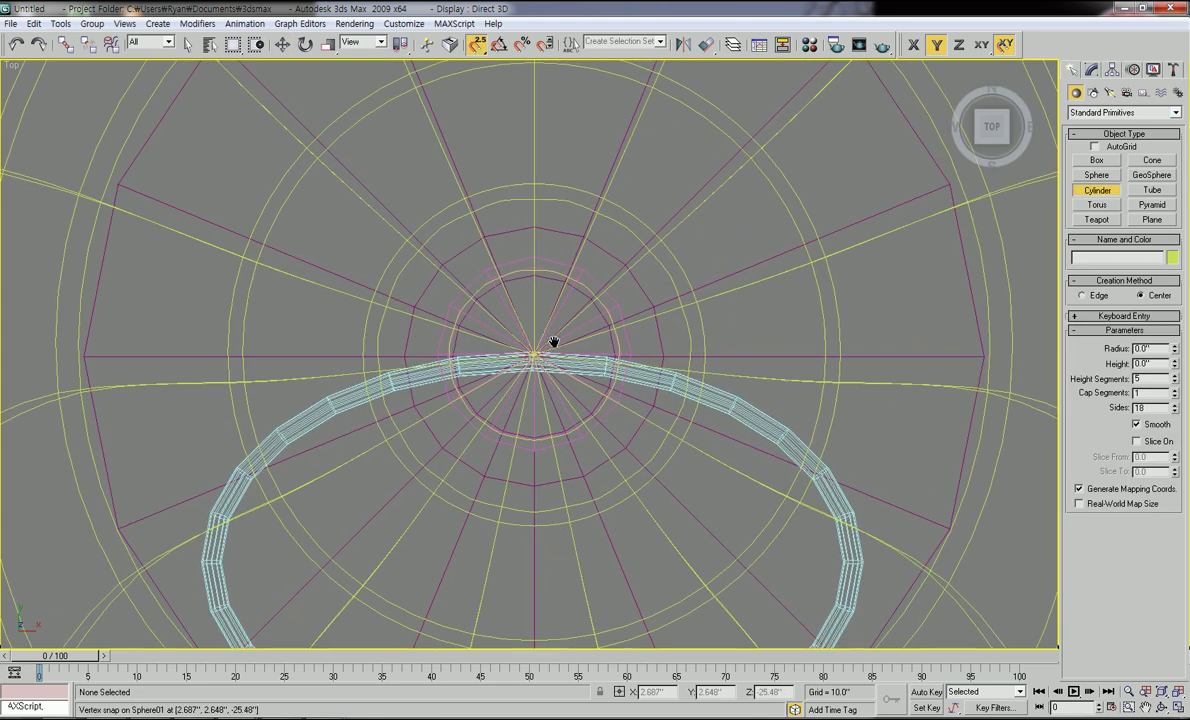
{"action": "left_click_drag", "start_coordinate": [535, 352], "coordinate": [623, 273]}
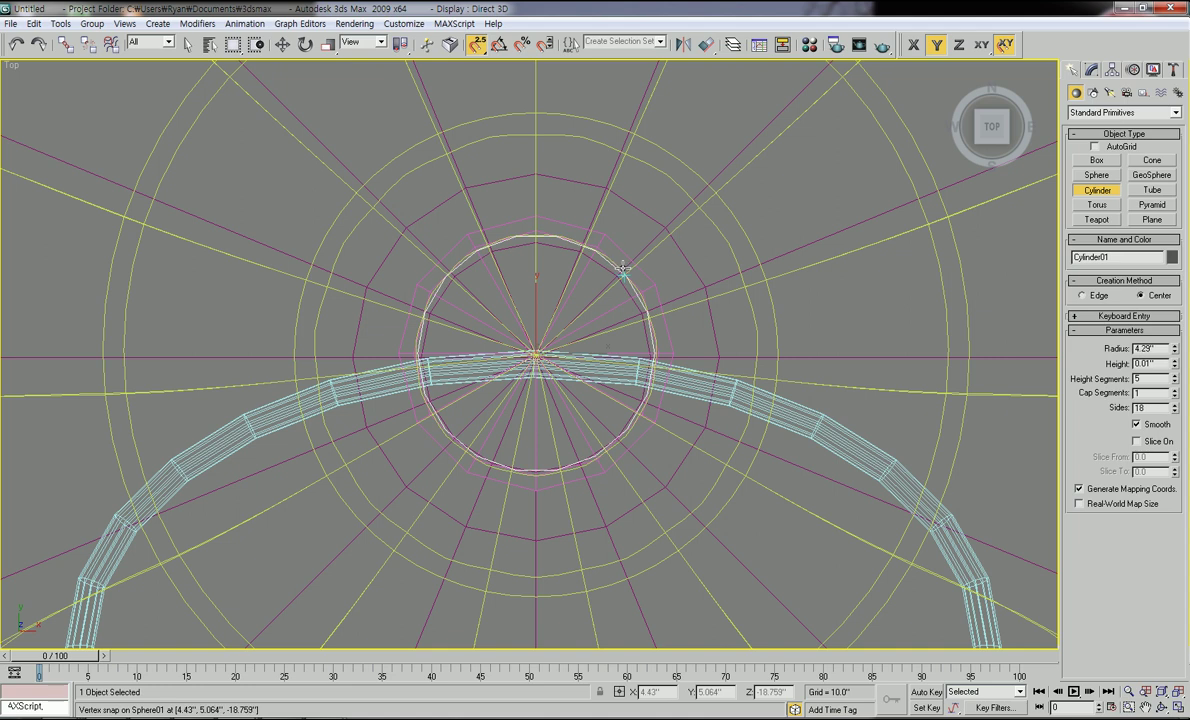
Finish the cylinder in the left view with a height of about 3.6 inches.
{"action": "scroll", "coordinate": [624, 263], "scroll_direction": "down", "scroll_amount": 4}
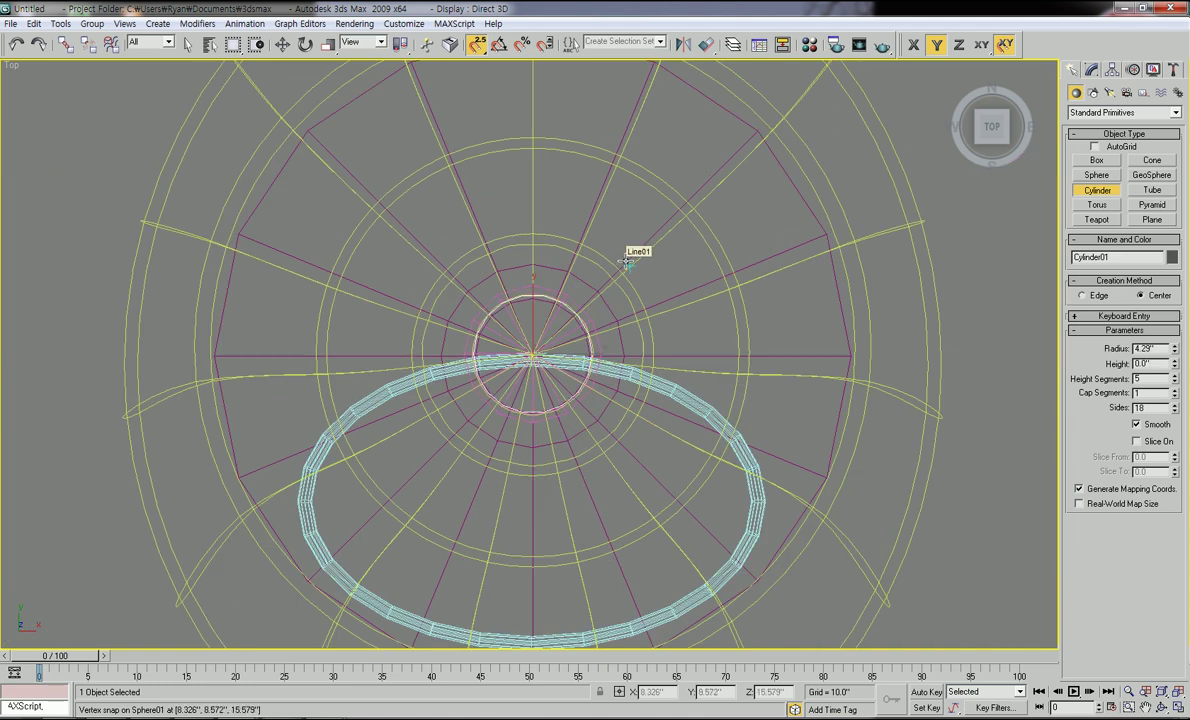
{"action": "key", "text": "l"}
{"action": "scroll", "coordinate": [622, 262], "scroll_direction": "up", "scroll_amount": 8}
{"action": "scroll", "coordinate": [619, 275], "scroll_direction": "down", "scroll_amount": 5}
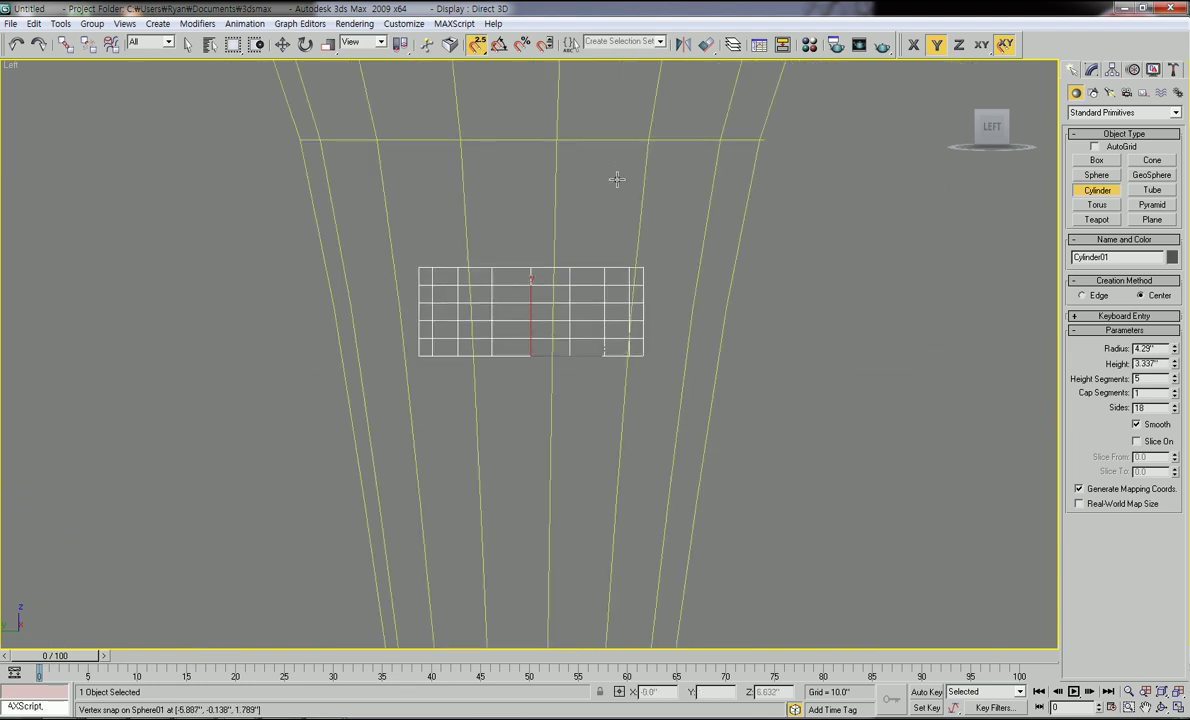
{"action": "scroll", "coordinate": [619, 247], "scroll_direction": "down", "scroll_amount": 5}
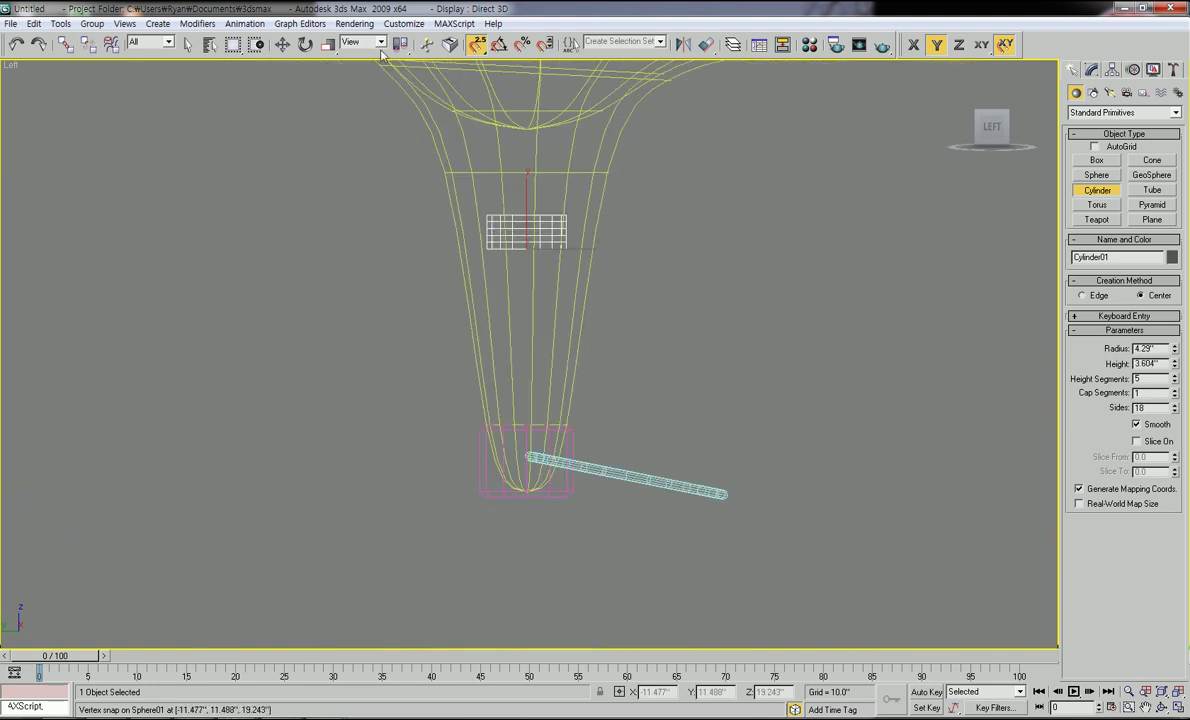
Lower the cylinder vertically in the left view so that its bottom sits inside the base's raised hub.
{"action": "scroll", "coordinate": [491, 165], "scroll_direction": "down", "scroll_amount": 4}
{"action": "key", "text": "w"}
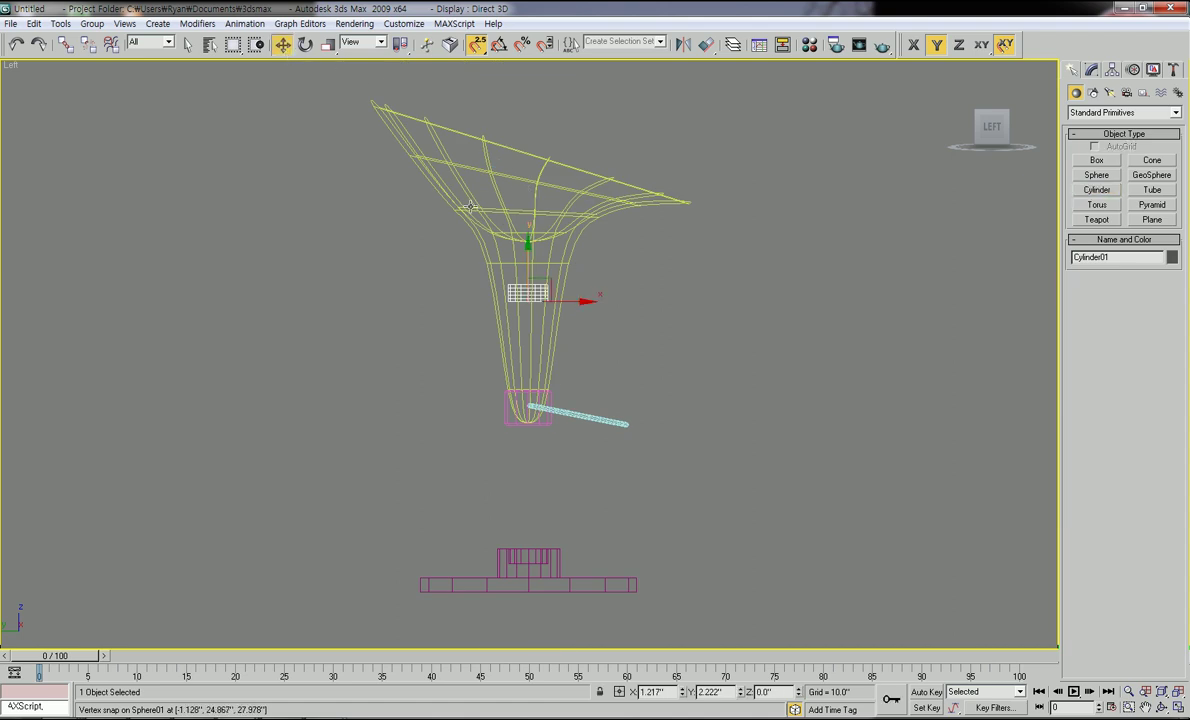
{"action": "left_click_drag", "start_coordinate": [529, 262], "coordinate": [532, 521]}
{"action": "scroll", "coordinate": [533, 530], "scroll_direction": "up", "scroll_amount": 4}
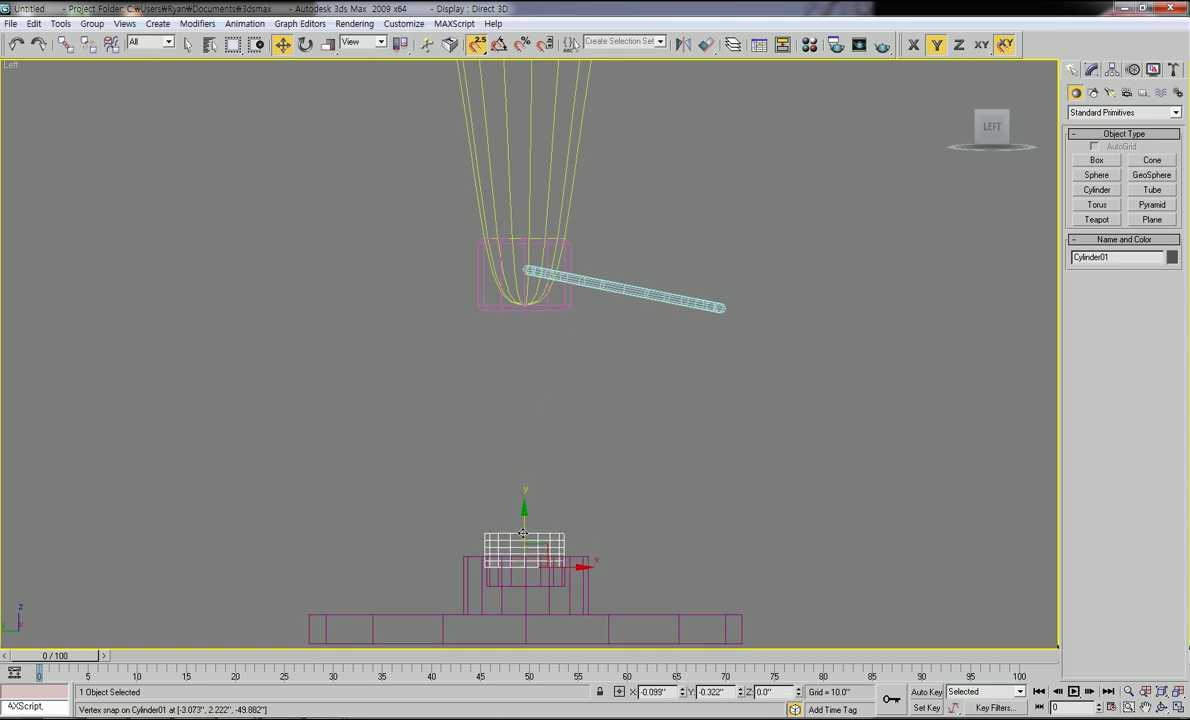
Increase the cylinder's height to 29.05 inches so it reaches into the collar, and deselect it.
{"action": "left_click", "coordinate": [1090, 70]}
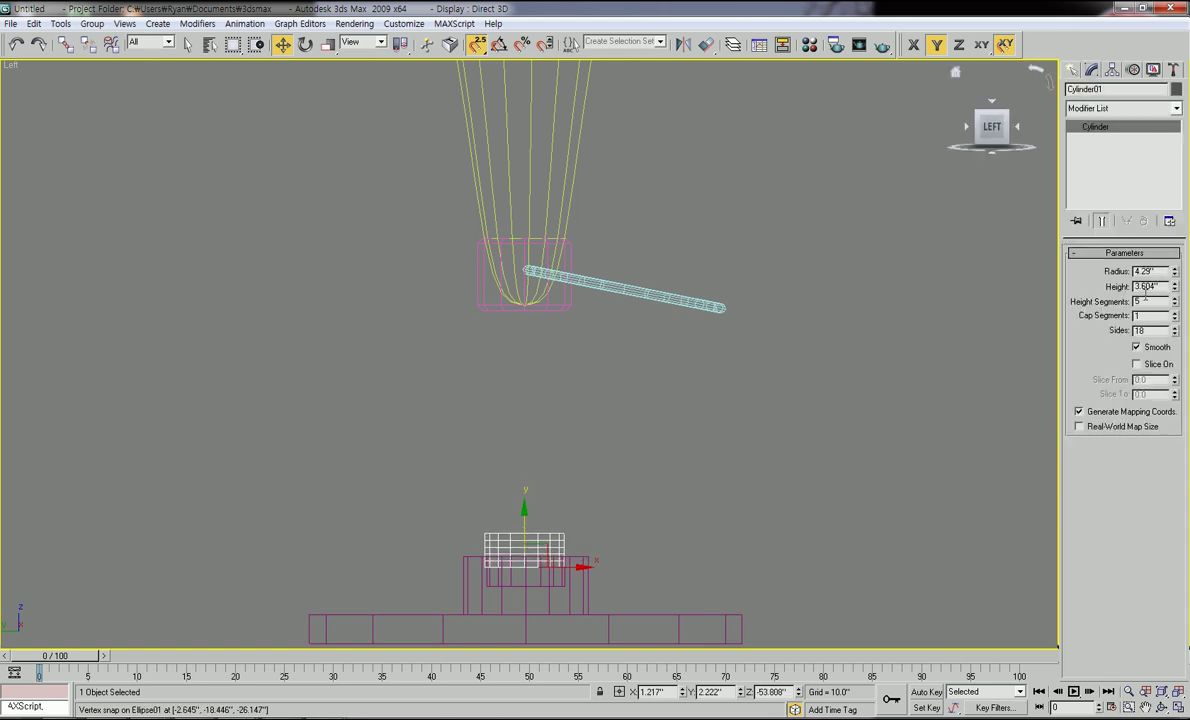
{"action": "left_click_drag", "start_coordinate": [1175, 288], "coordinate": [1137, 520]}
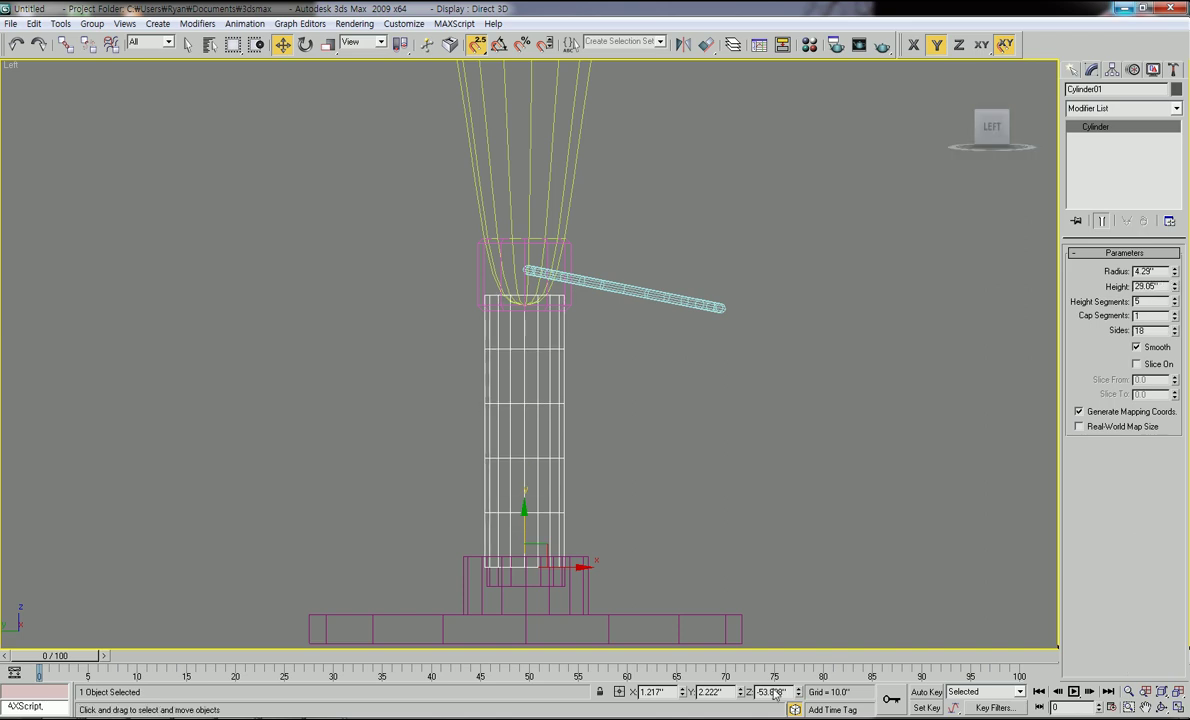
{"action": "left_click", "coordinate": [682, 392]}
{"action": "scroll", "coordinate": [683, 394], "scroll_direction": "down", "scroll_amount": 4}
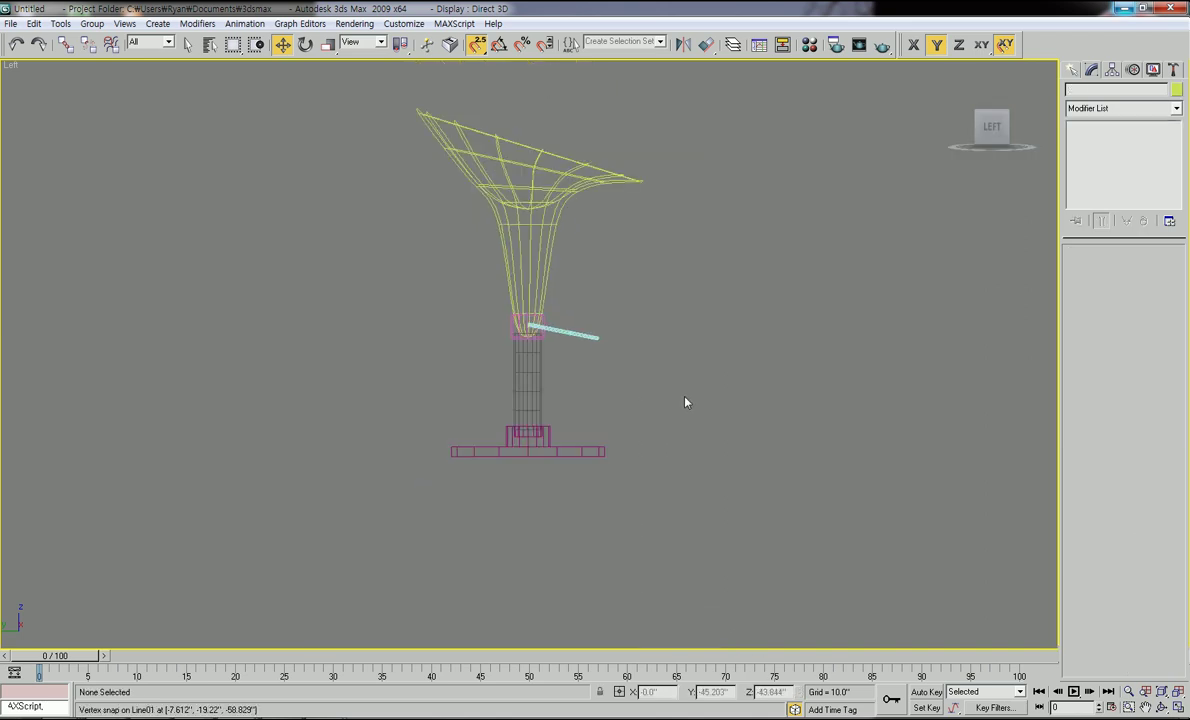
Show the stool shaded and examine its seat, collar, footrest, post and base from several angles.
{"action": "middle_click_drag", "start_coordinate": [653, 397], "coordinate": [620, 428], "text": "alt"}
{"action": "key", "text": "F3"}
{"action": "scroll", "coordinate": [600, 435], "scroll_direction": "up", "scroll_amount": 5}
{"action": "middle_click_drag", "start_coordinate": [638, 495], "coordinate": [621, 473], "text": "alt"}
{"action": "scroll", "coordinate": [621, 475], "scroll_direction": "down", "scroll_amount": 2}
{"action": "middle_click_drag", "start_coordinate": [638, 537], "coordinate": [599, 404]}
{"action": "middle_click_drag", "start_coordinate": [612, 295], "coordinate": [559, 583]}
{"action": "scroll", "coordinate": [562, 580], "scroll_direction": "up", "scroll_amount": 2}
{"action": "middle_click_drag", "start_coordinate": [600, 410], "coordinate": [583, 561]}
{"action": "scroll", "coordinate": [584, 556], "scroll_direction": "down", "scroll_amount": 4}
{"action": "middle_click_drag", "start_coordinate": [590, 487], "coordinate": [570, 504], "text": "alt"}
{"action": "middle_click_drag", "start_coordinate": [695, 307], "coordinate": [576, 443]}
{"action": "scroll", "coordinate": [604, 492], "scroll_direction": "up", "scroll_amount": 3}
{"action": "scroll", "coordinate": [511, 498], "scroll_direction": "up", "scroll_amount": 3}
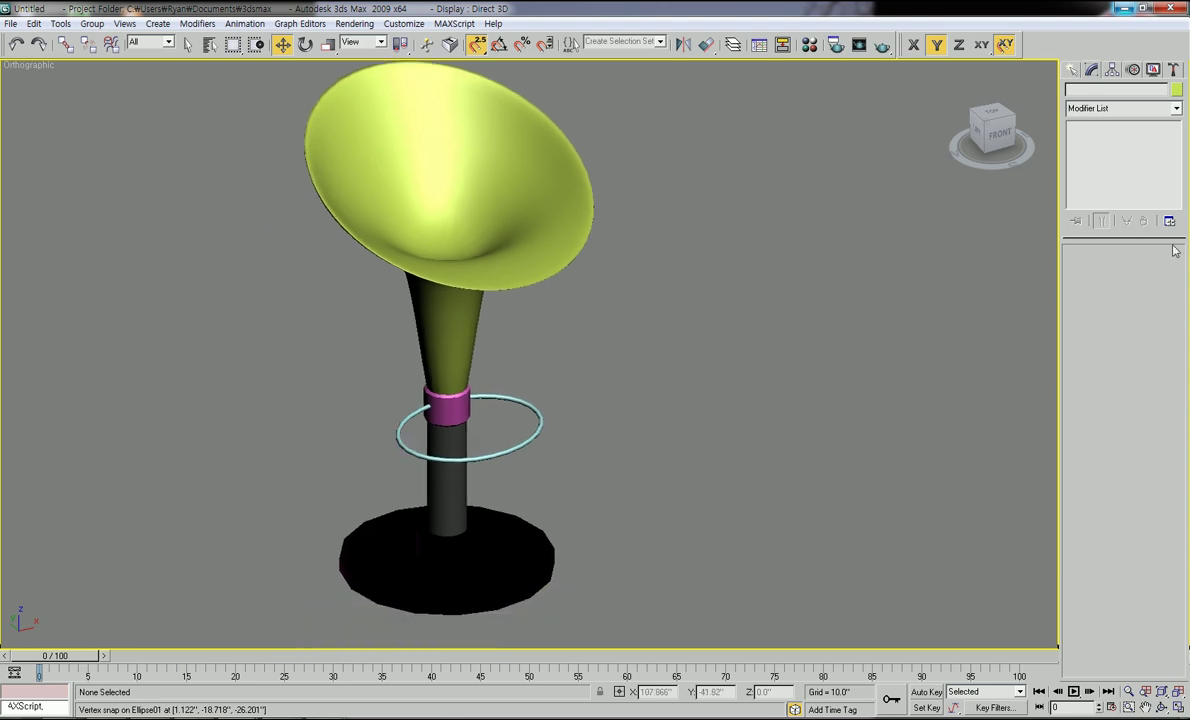
{"action": "middle_click_drag", "start_coordinate": [481, 525], "coordinate": [520, 453]}
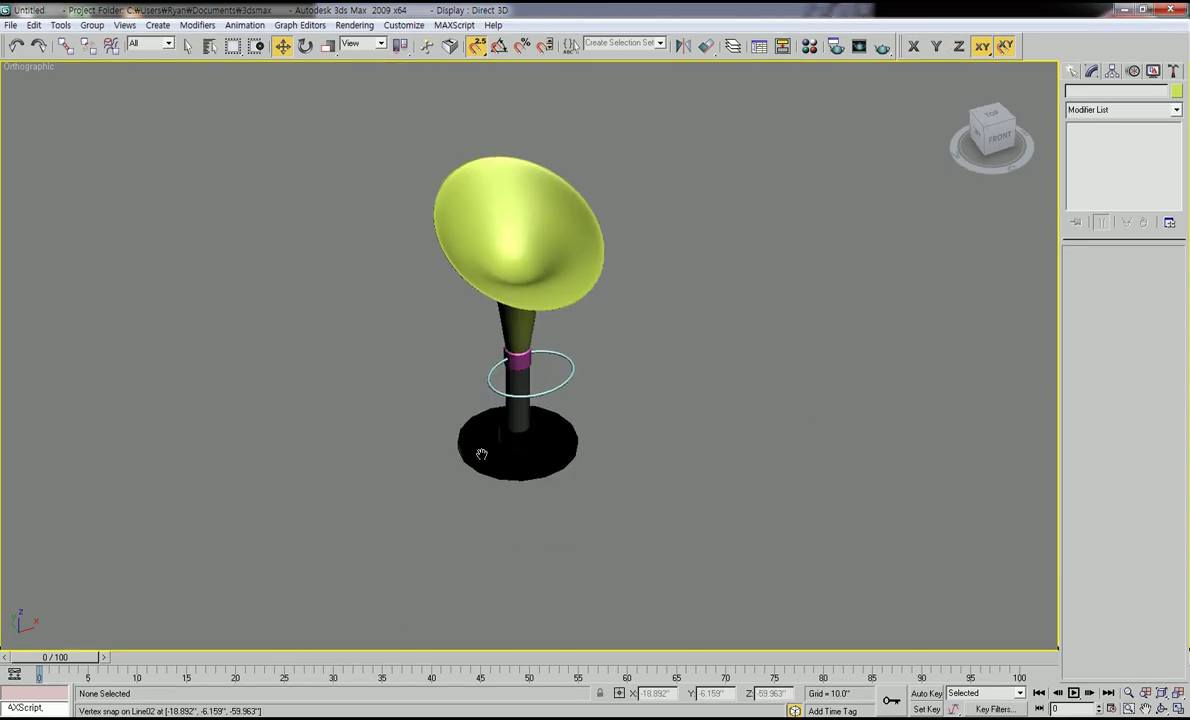
{"action": "scroll", "coordinate": [521, 457], "scroll_direction": "up", "scroll_amount": 3}
{"action": "scroll", "coordinate": [511, 492], "scroll_direction": "up", "scroll_amount": 3}
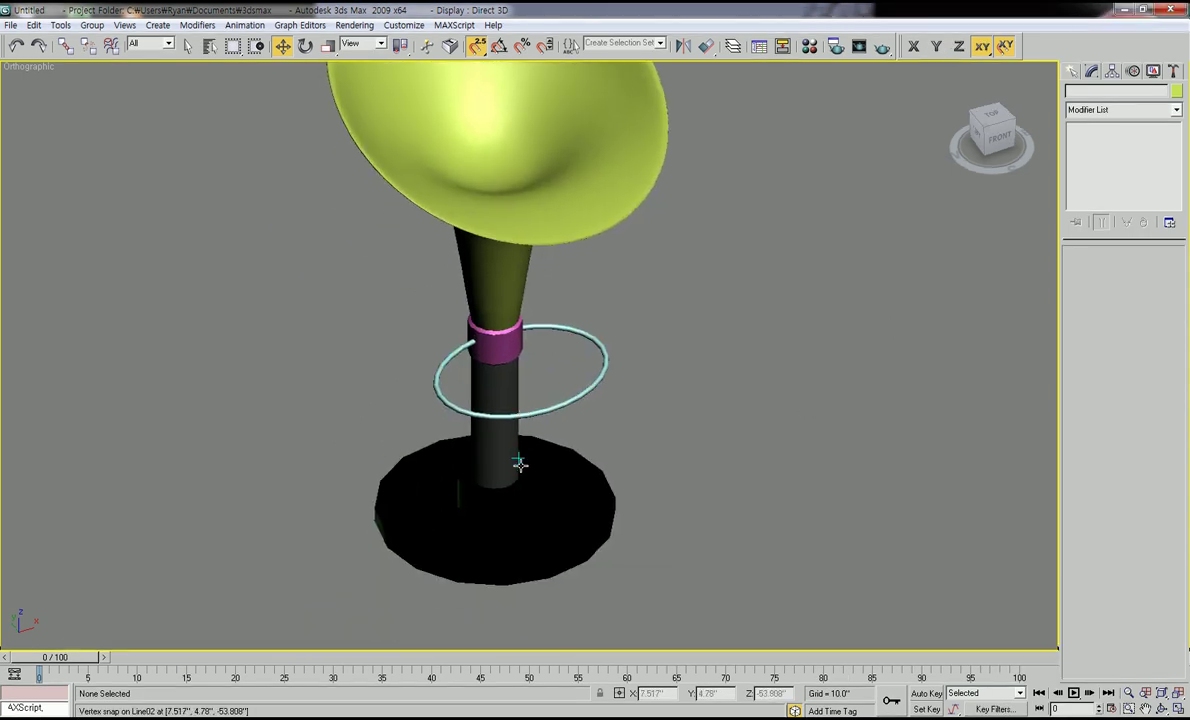
{"action": "middle_click_drag", "start_coordinate": [478, 531], "coordinate": [529, 513]}
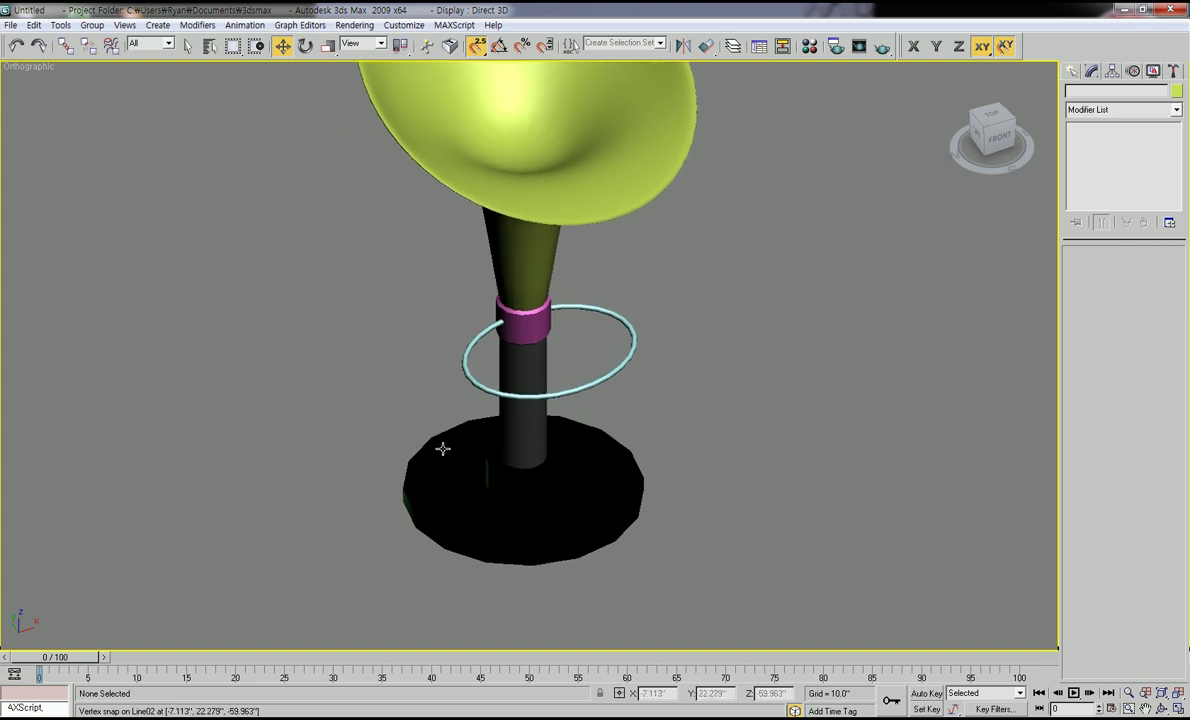
{"action": "middle_click_drag", "start_coordinate": [545, 505], "coordinate": [533, 467]}
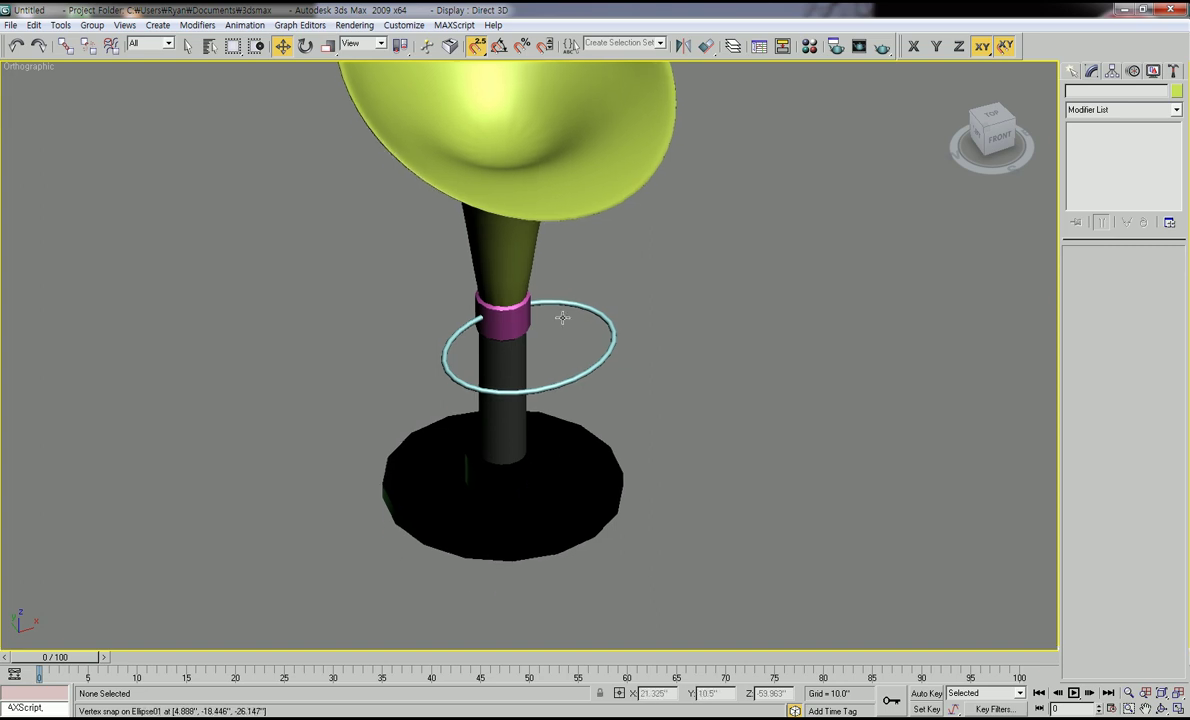
Display the stool in wireframe and convert the round base to an Editable Poly.
{"action": "left_click", "coordinate": [466, 516]}
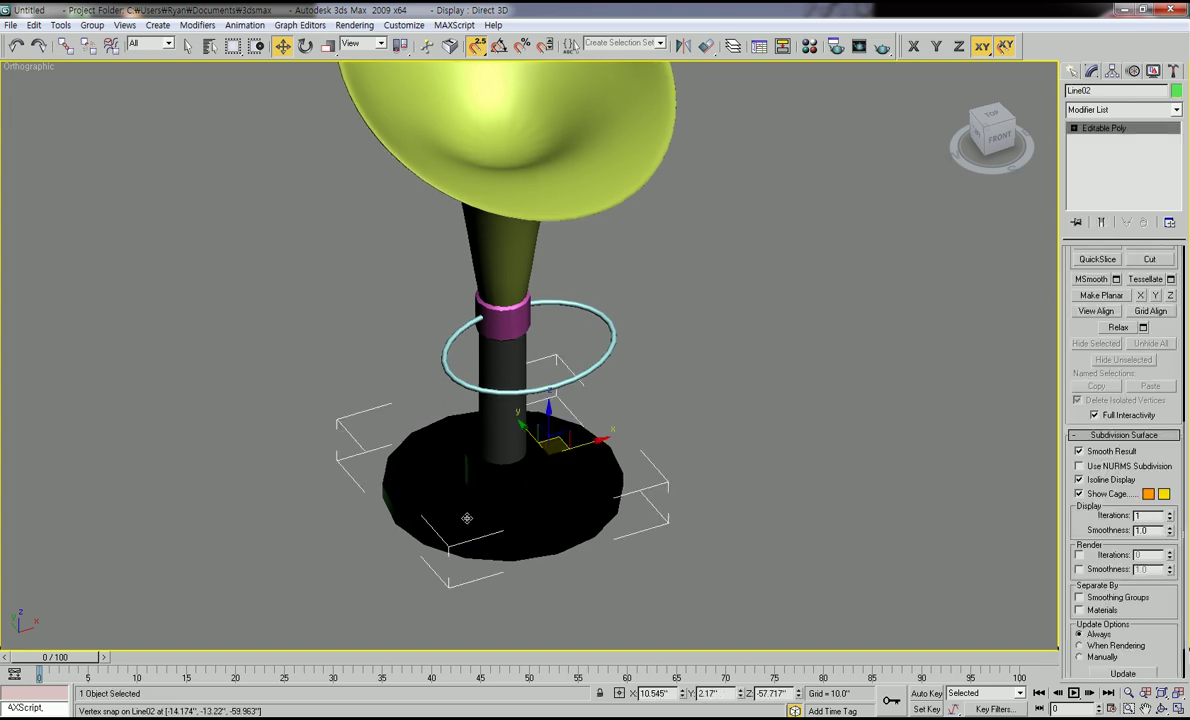
{"action": "key", "text": "F3"}
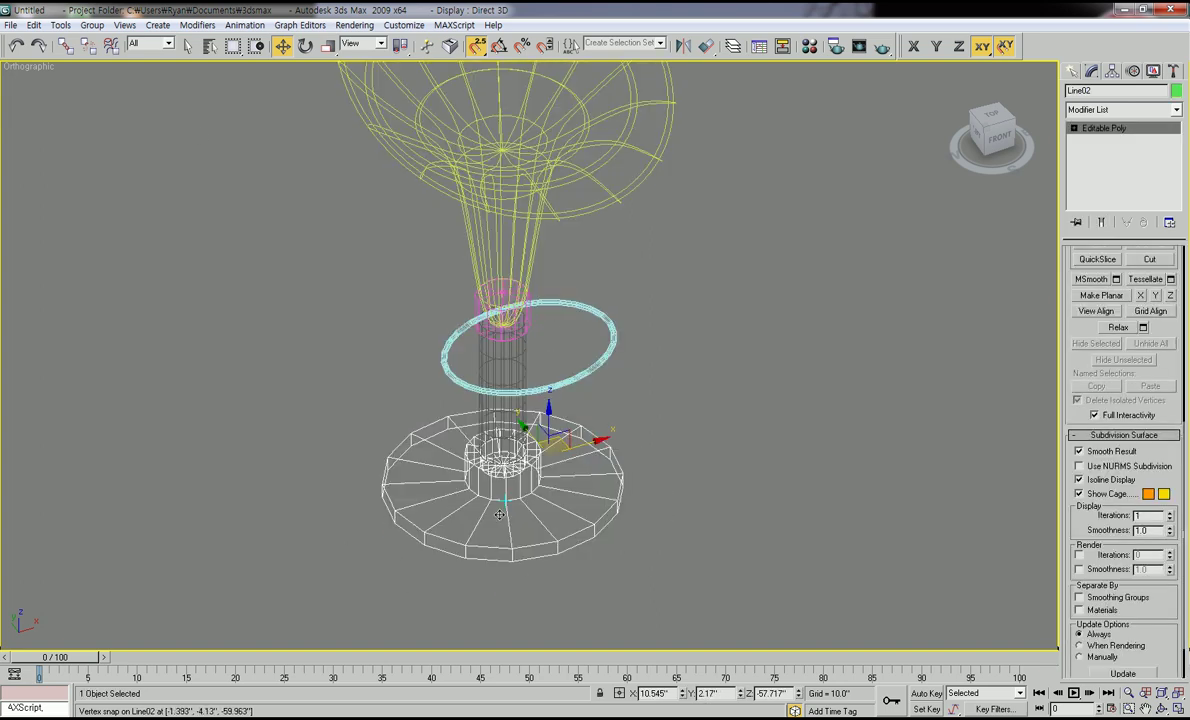
{"action": "left_click", "coordinate": [652, 488]}
{"action": "left_click", "coordinate": [593, 476]}
{"action": "right_click", "coordinate": [594, 479]}
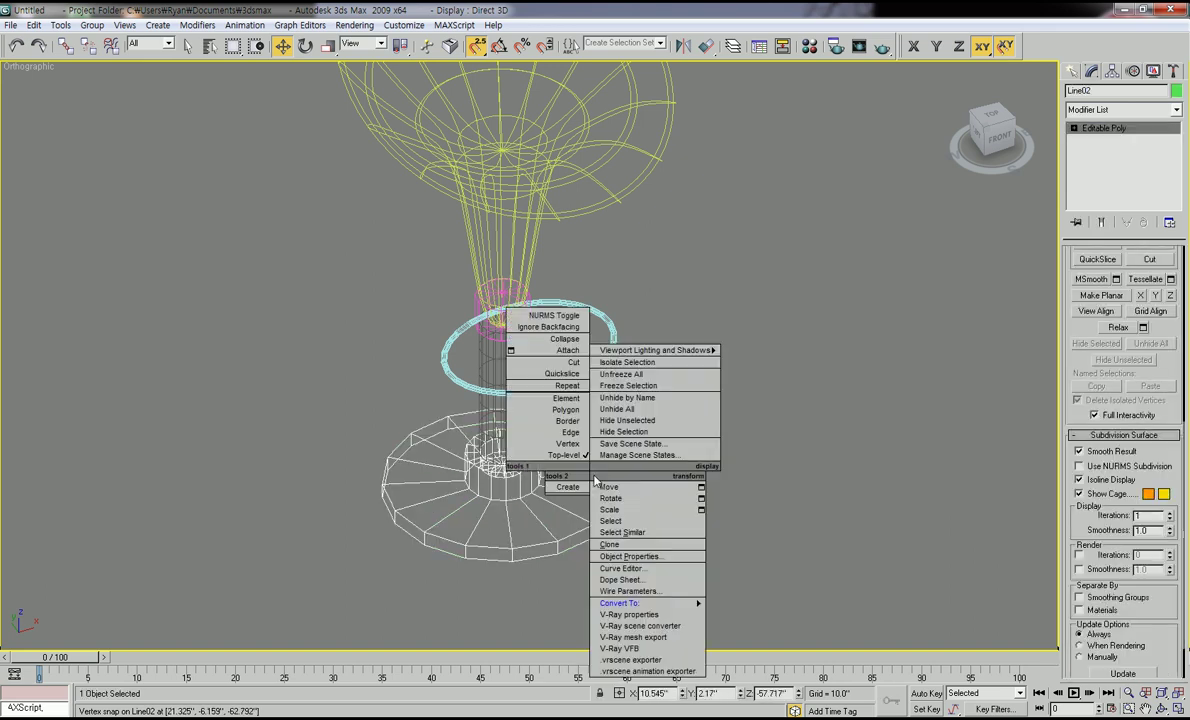
{"action": "mouse_move", "coordinate": [622, 603]}
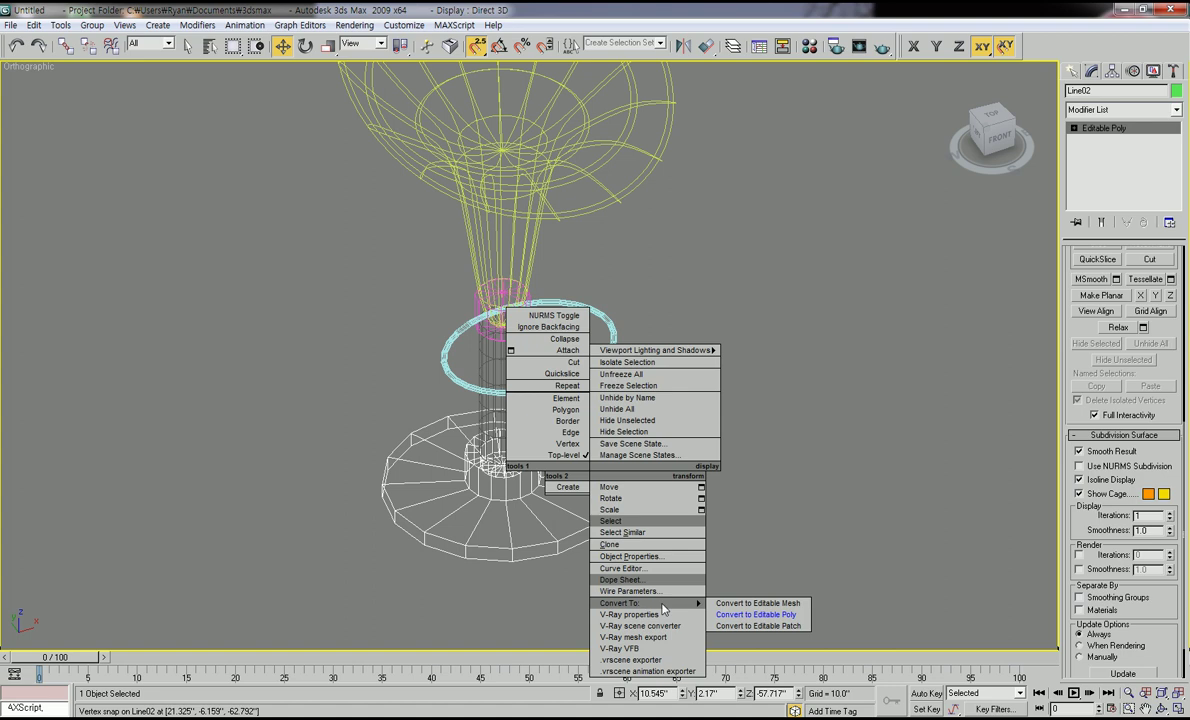
{"action": "left_click", "coordinate": [785, 615]}
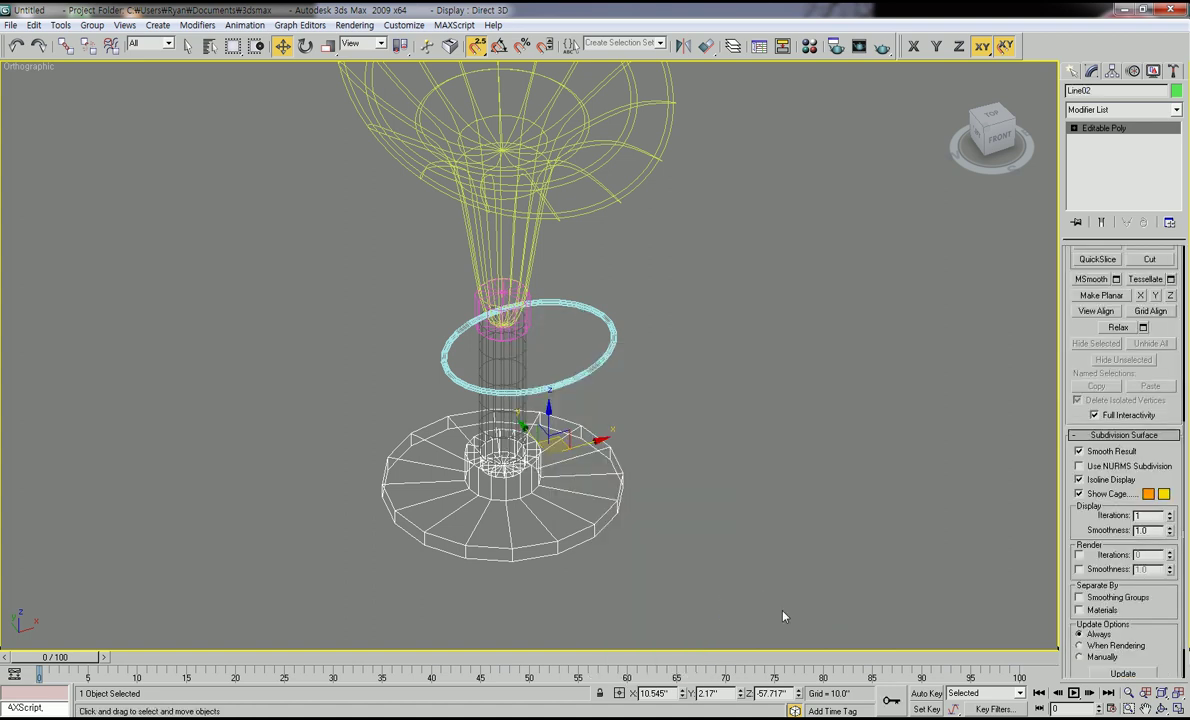
Enable NURMS subdivision on the round base with 2 display iterations, and deselect it.
{"action": "left_click", "coordinate": [1079, 466]}
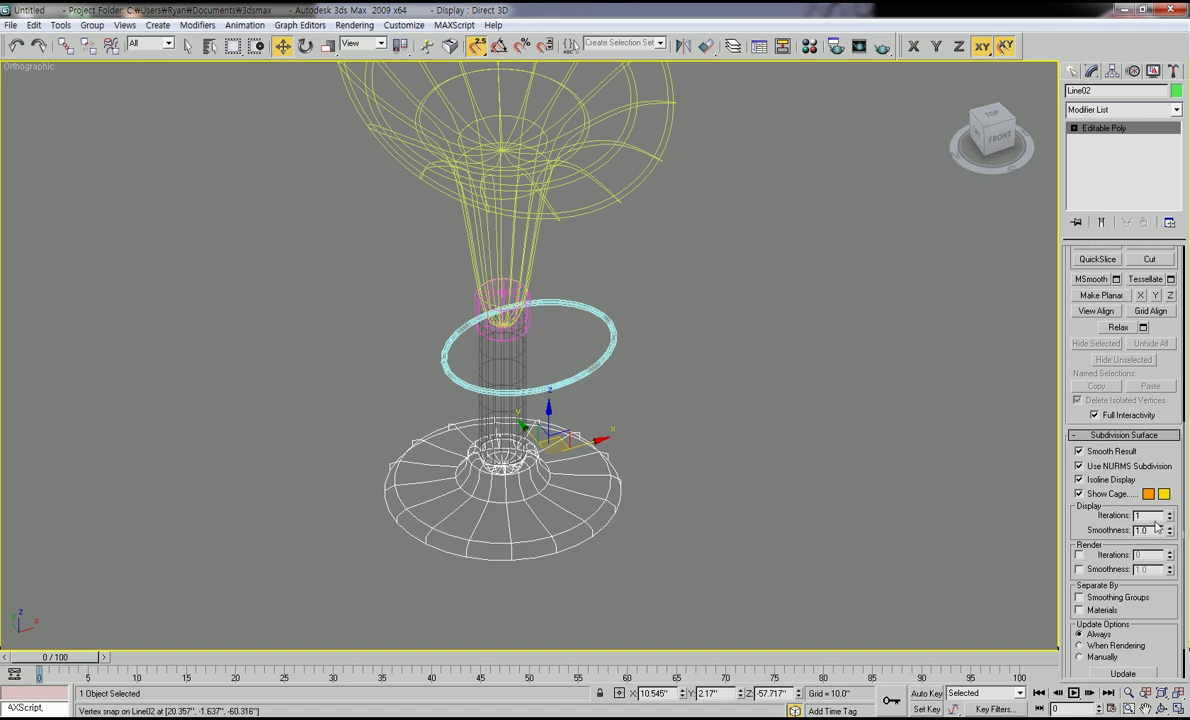
{"action": "left_click_drag", "start_coordinate": [1149, 515], "coordinate": [1121, 516]}
{"action": "type", "text": "2"}
{"action": "left_click", "coordinate": [686, 541]}
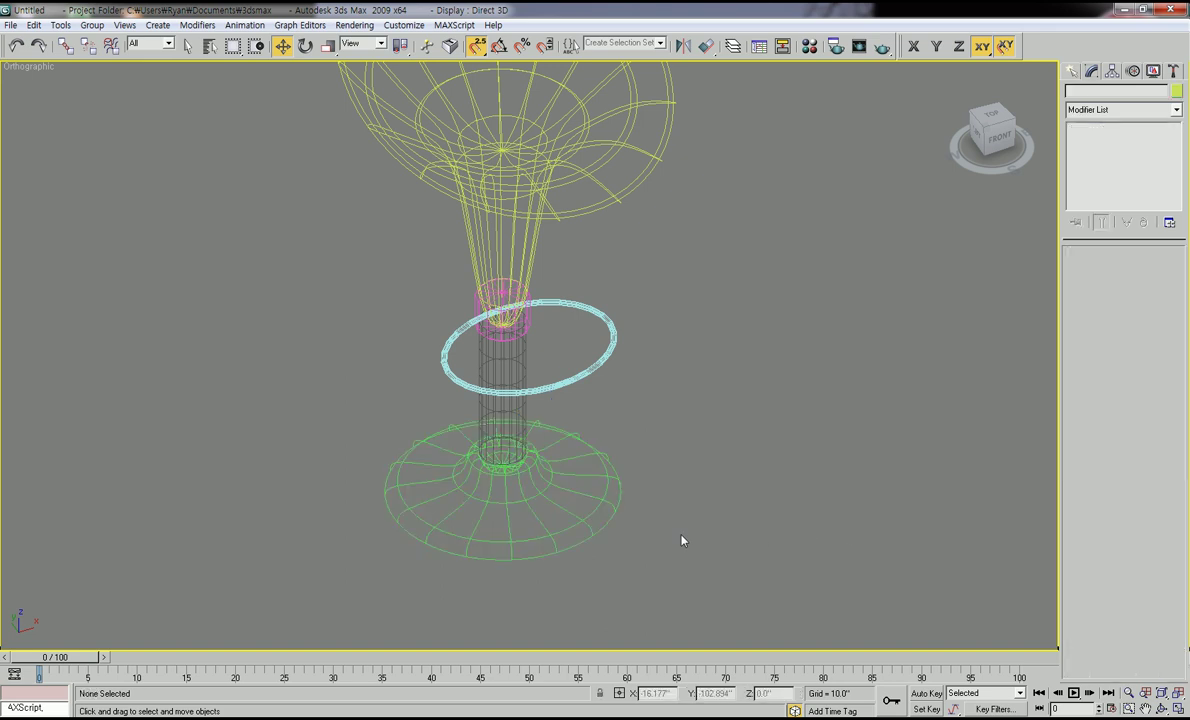
Examine the smoothed base and the post's seat in its hub, comparing wireframe and shaded display from close up and several angles.
{"action": "middle_click_drag", "start_coordinate": [635, 560], "coordinate": [629, 489]}
{"action": "scroll", "coordinate": [618, 490], "scroll_direction": "up", "scroll_amount": 2}
{"action": "key", "text": "F3"}
{"action": "scroll", "coordinate": [590, 503], "scroll_direction": "up", "scroll_amount": 2}
{"action": "key", "text": "F3"}
{"action": "scroll", "coordinate": [590, 504], "scroll_direction": "down", "scroll_amount": 2}
{"action": "middle_click_drag", "start_coordinate": [555, 505], "coordinate": [542, 478], "text": "alt"}
{"action": "middle_click_drag", "start_coordinate": [545, 545], "coordinate": [542, 416]}
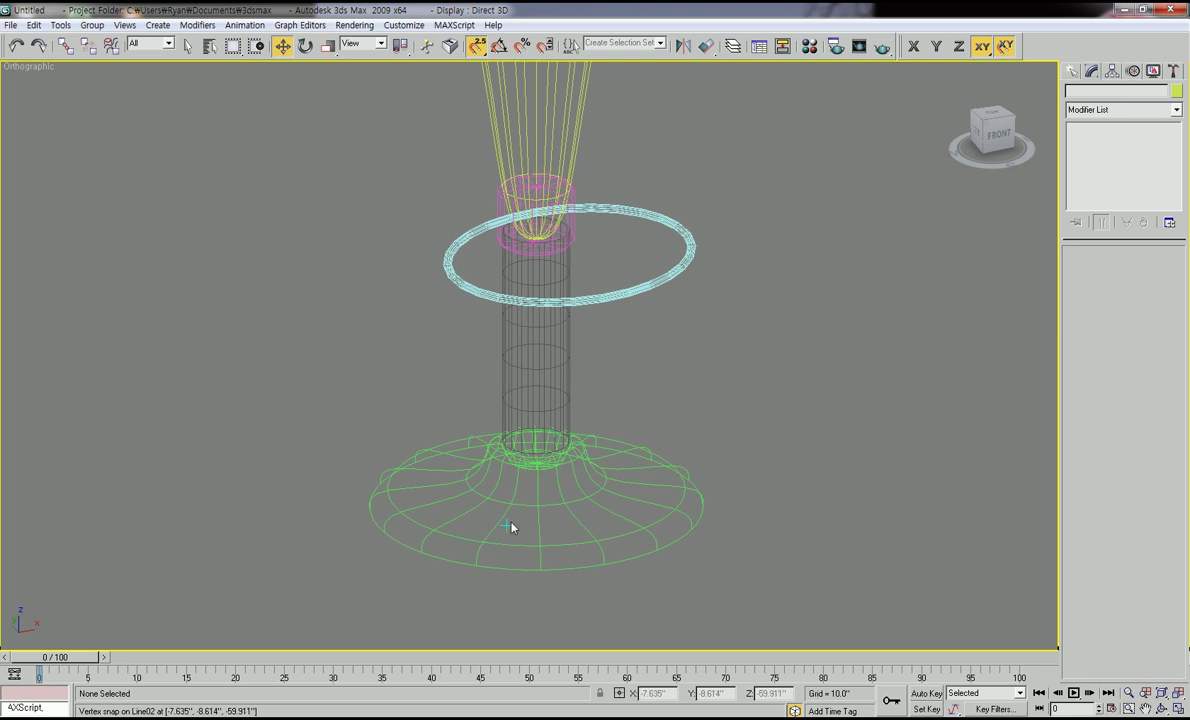
{"action": "scroll", "coordinate": [513, 467], "scroll_direction": "up", "scroll_amount": 2}
{"action": "scroll", "coordinate": [534, 463], "scroll_direction": "down", "scroll_amount": 4}
{"action": "middle_click_drag", "start_coordinate": [502, 485], "coordinate": [460, 486], "text": "alt"}
{"action": "middle_click_drag", "start_coordinate": [880, 434], "coordinate": [427, 478]}
{"action": "scroll", "coordinate": [509, 468], "scroll_direction": "down", "scroll_amount": 3}
{"action": "mouse_move", "coordinate": [510, 469]}
{"action": "middle_mouse_down", "text": "alt"}
{"action": "mouse_move", "coordinate": [563, 481]}
{"action": "mouse_move", "coordinate": [499, 526]}
{"action": "middle_mouse_up", "text": "alt"}
Display the stool shaded and inspect the whole model from the side and from several orbited angles.
{"action": "key", "text": "F3"}
{"action": "scroll", "coordinate": [485, 510], "scroll_direction": "up", "scroll_amount": 2}
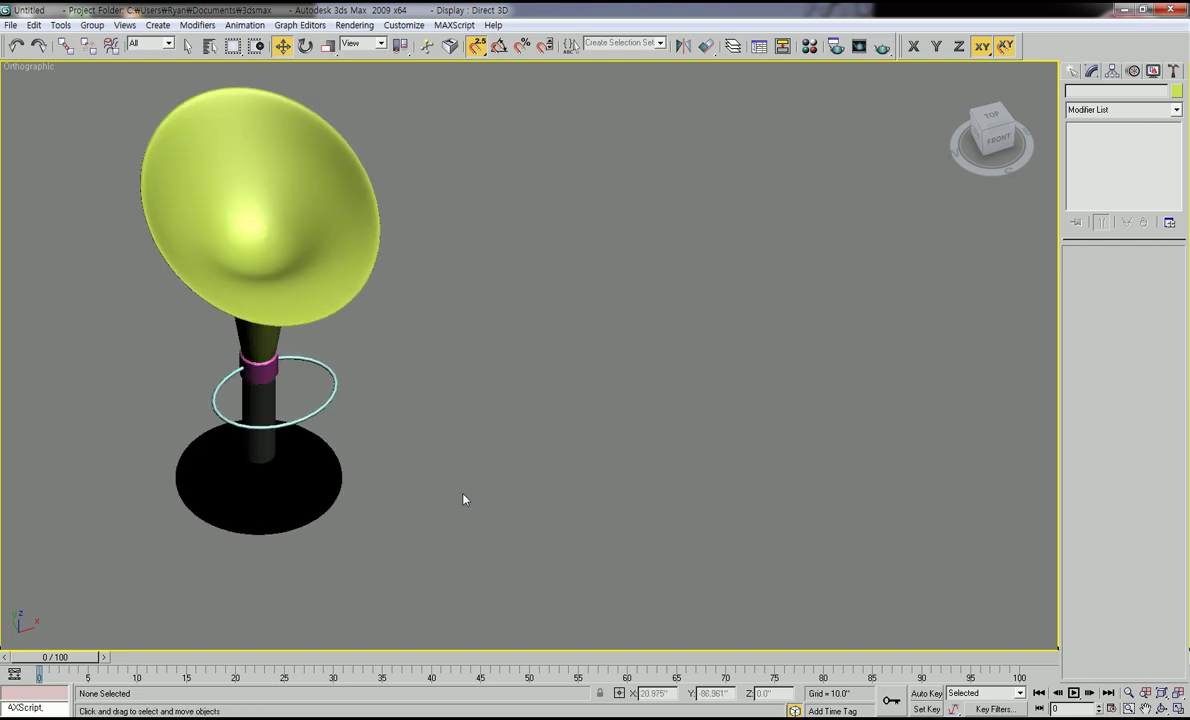
{"action": "scroll", "coordinate": [470, 499], "scroll_direction": "down", "scroll_amount": 2}
{"action": "middle_click_drag", "start_coordinate": [420, 497], "coordinate": [539, 408], "text": "alt"}
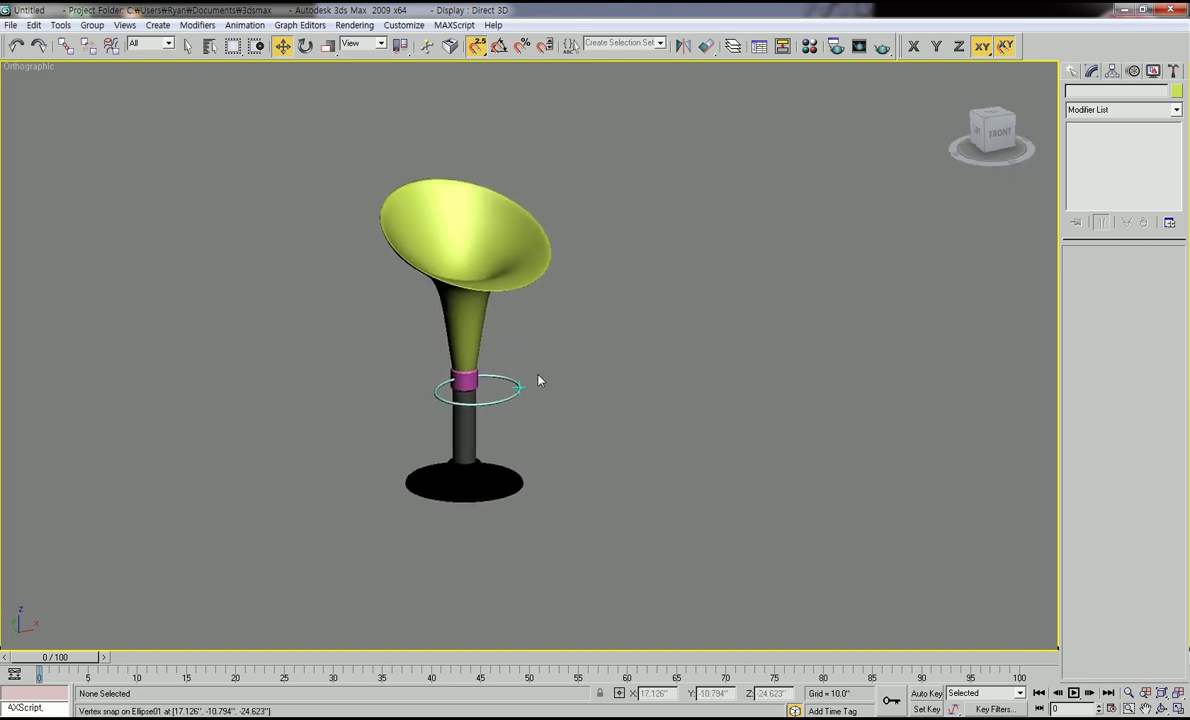
{"action": "key", "text": "l"}
{"action": "scroll", "coordinate": [548, 440], "scroll_direction": "up", "scroll_amount": 5}
{"action": "middle_click_drag", "start_coordinate": [543, 498], "coordinate": [528, 466]}
{"action": "scroll", "coordinate": [550, 389], "scroll_direction": "down", "scroll_amount": 3}
{"action": "scroll", "coordinate": [555, 400], "scroll_direction": "up", "scroll_amount": 2}
{"action": "scroll", "coordinate": [562, 418], "scroll_direction": "down", "scroll_amount": 4}
{"action": "middle_click_drag", "start_coordinate": [600, 380], "coordinate": [447, 494]}
{"action": "middle_click_drag", "start_coordinate": [566, 425], "coordinate": [512, 427], "text": "alt"}
{"action": "scroll", "coordinate": [539, 428], "scroll_direction": "up", "scroll_amount": 2}
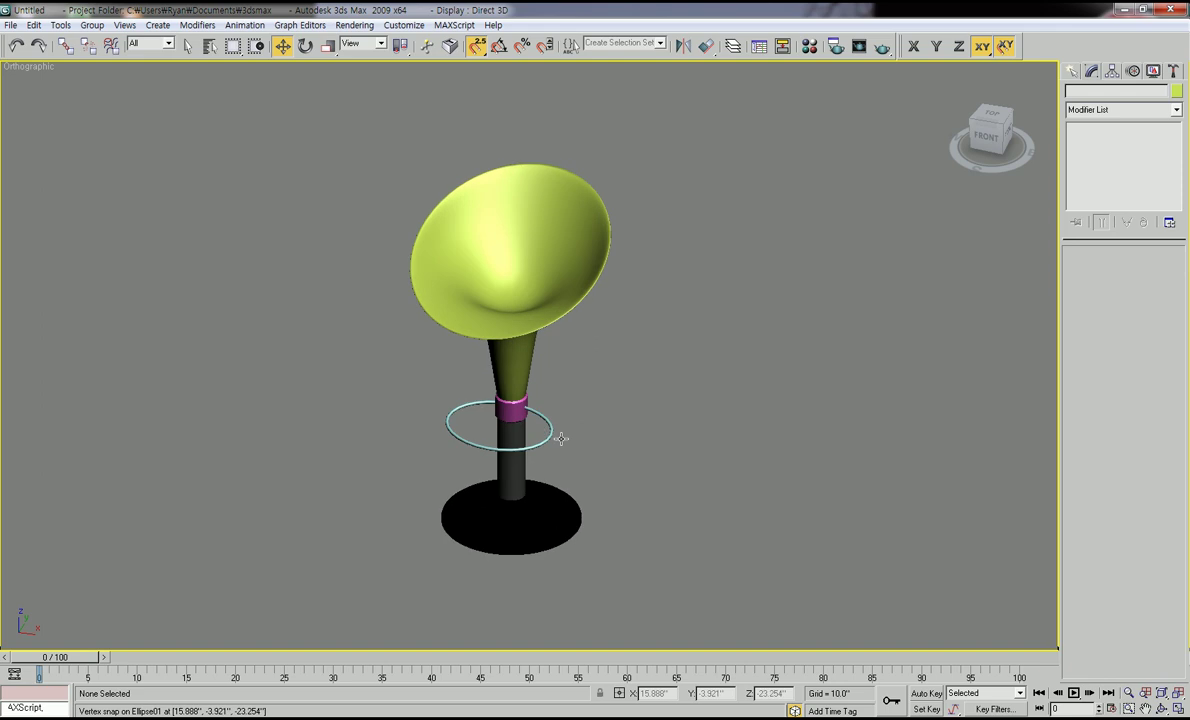
{"action": "middle_click_drag", "start_coordinate": [562, 464], "coordinate": [538, 443]}
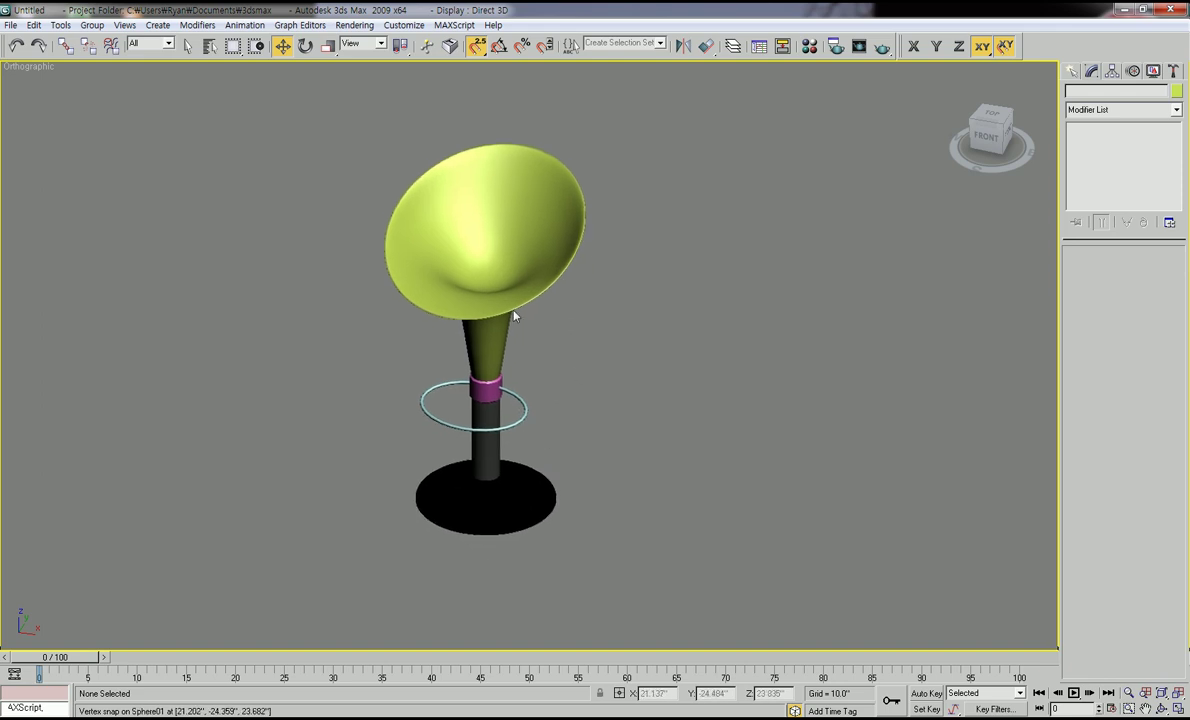
{"action": "middle_click_drag", "start_coordinate": [478, 337], "coordinate": [555, 404], "text": "alt"}
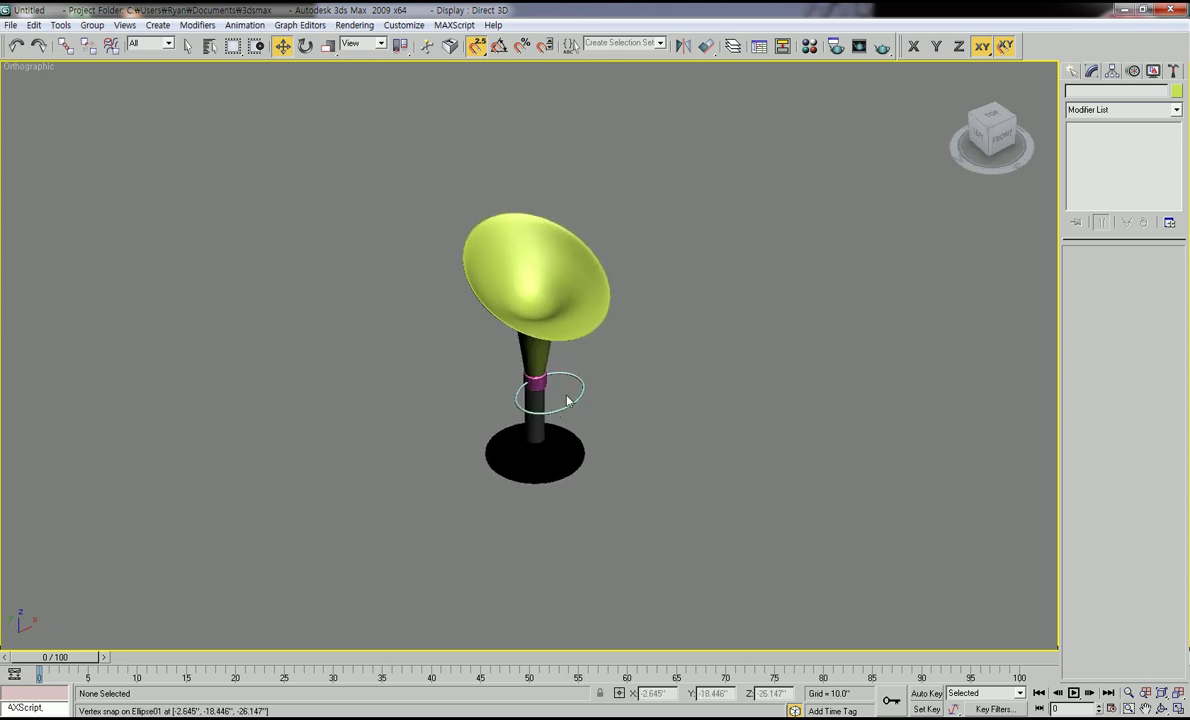
{"action": "scroll", "coordinate": [555, 404], "scroll_direction": "up", "scroll_amount": 5}
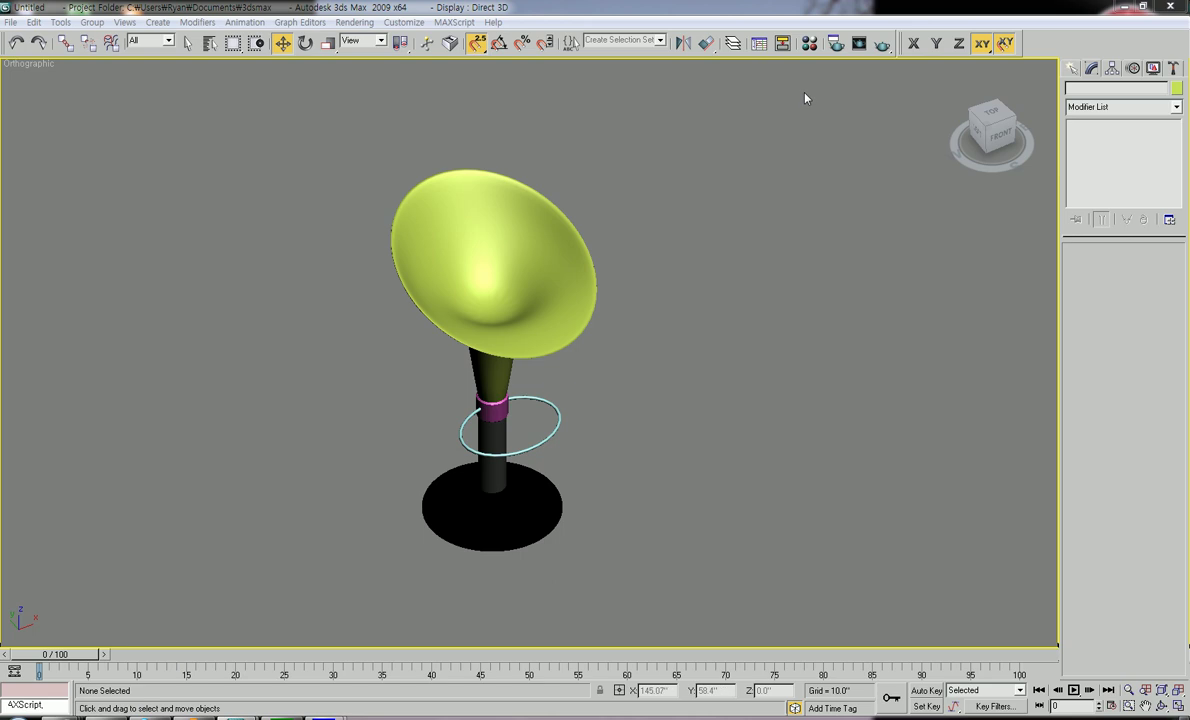
Assign V-Ray DEMO 1.50.SP2 as the production renderer in the render setup, and close the setup window.
{"action": "left_click", "coordinate": [835, 46]}
{"action": "left_click", "coordinate": [835, 45]}
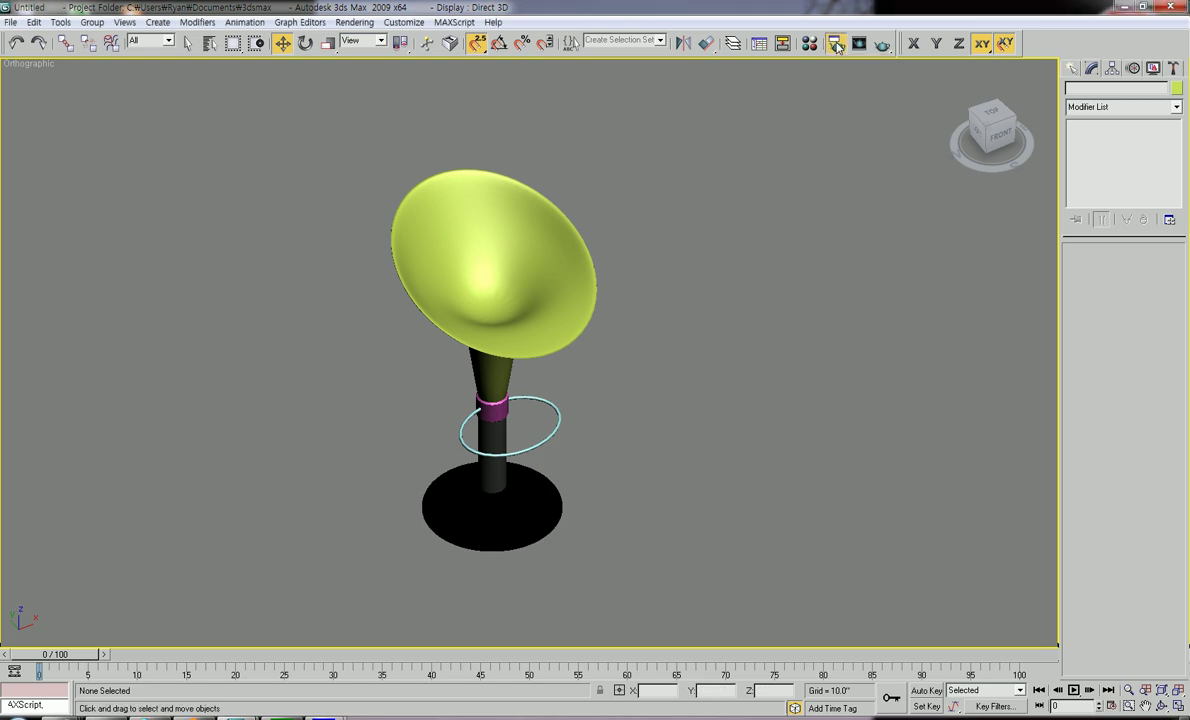
{"action": "left_click_drag", "start_coordinate": [842, 82], "coordinate": [834, 95]}
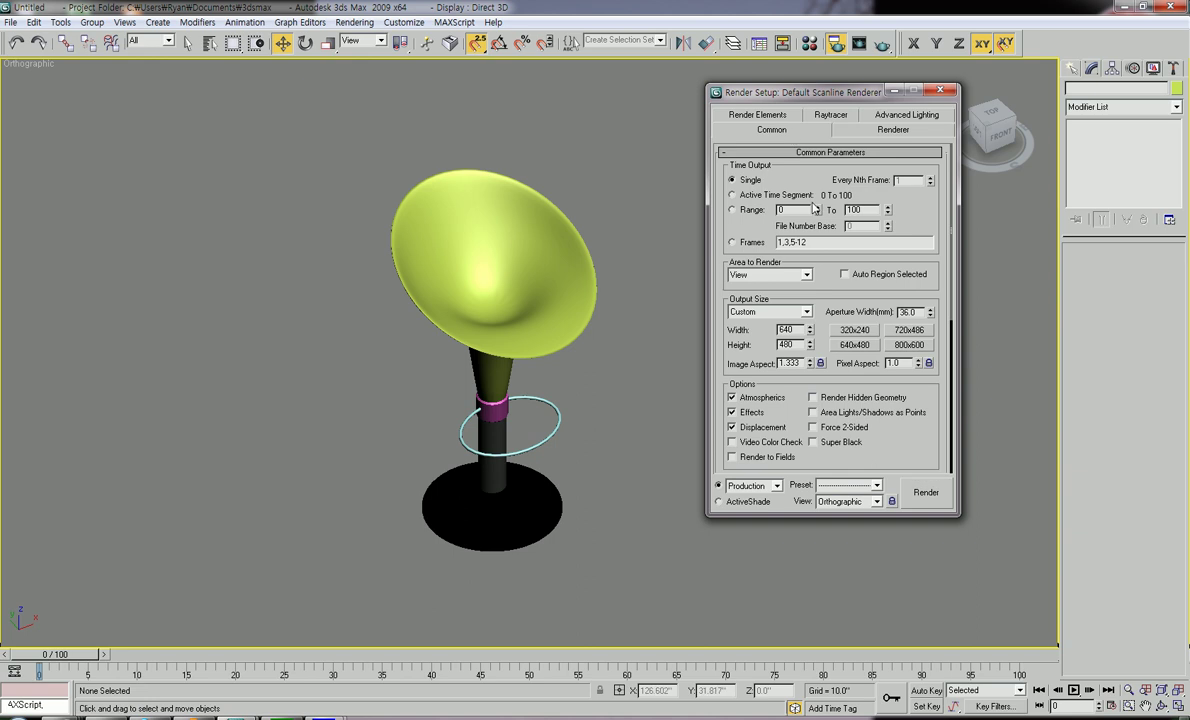
{"action": "scroll", "coordinate": [832, 408], "scroll_direction": "down", "scroll_amount": 5}
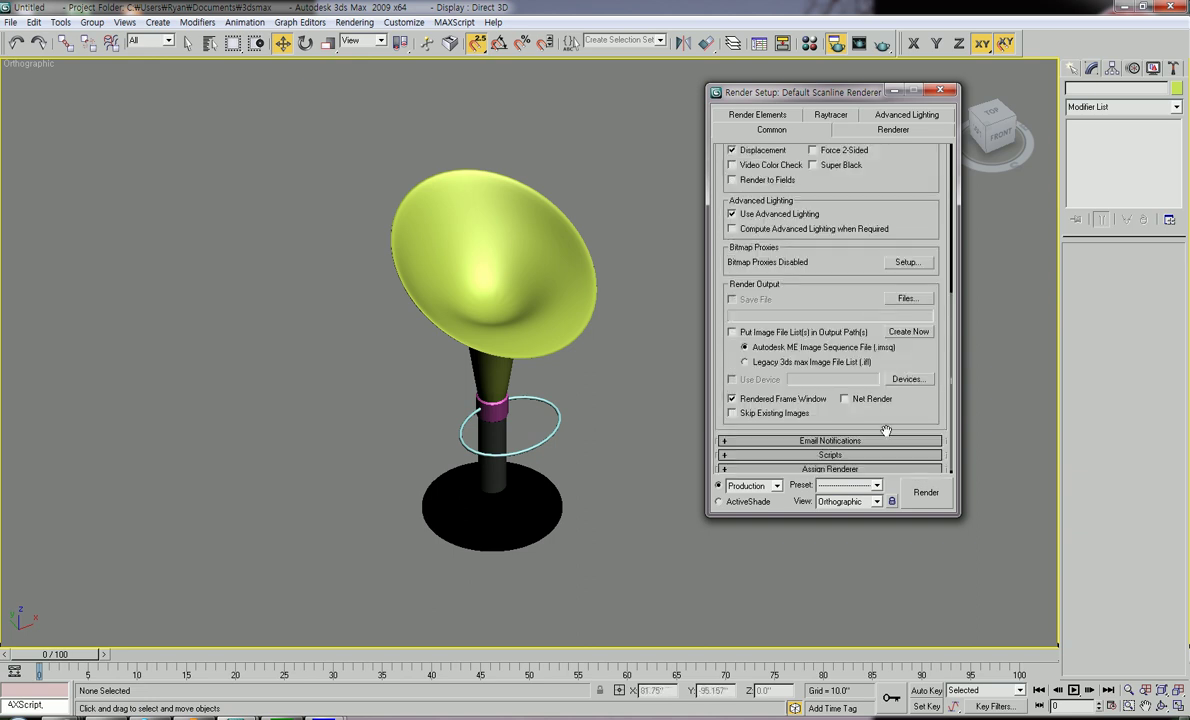
{"action": "scroll", "coordinate": [824, 399], "scroll_direction": "down", "scroll_amount": 1}
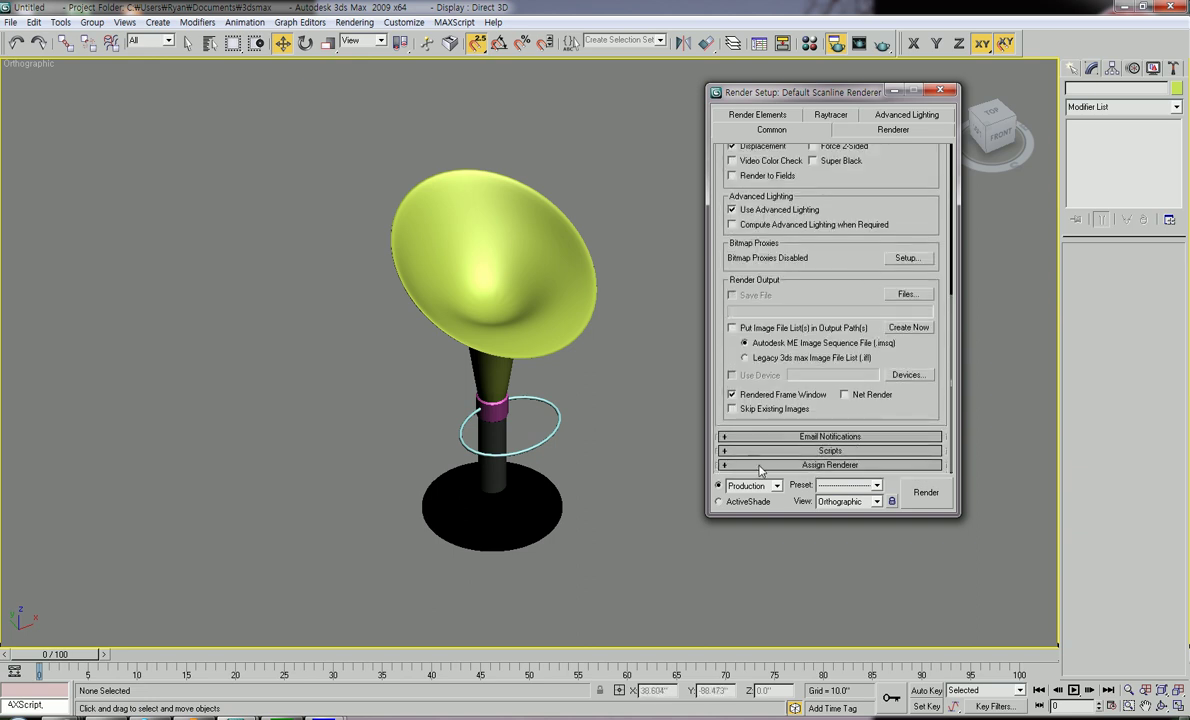
{"action": "left_click", "coordinate": [837, 466]}
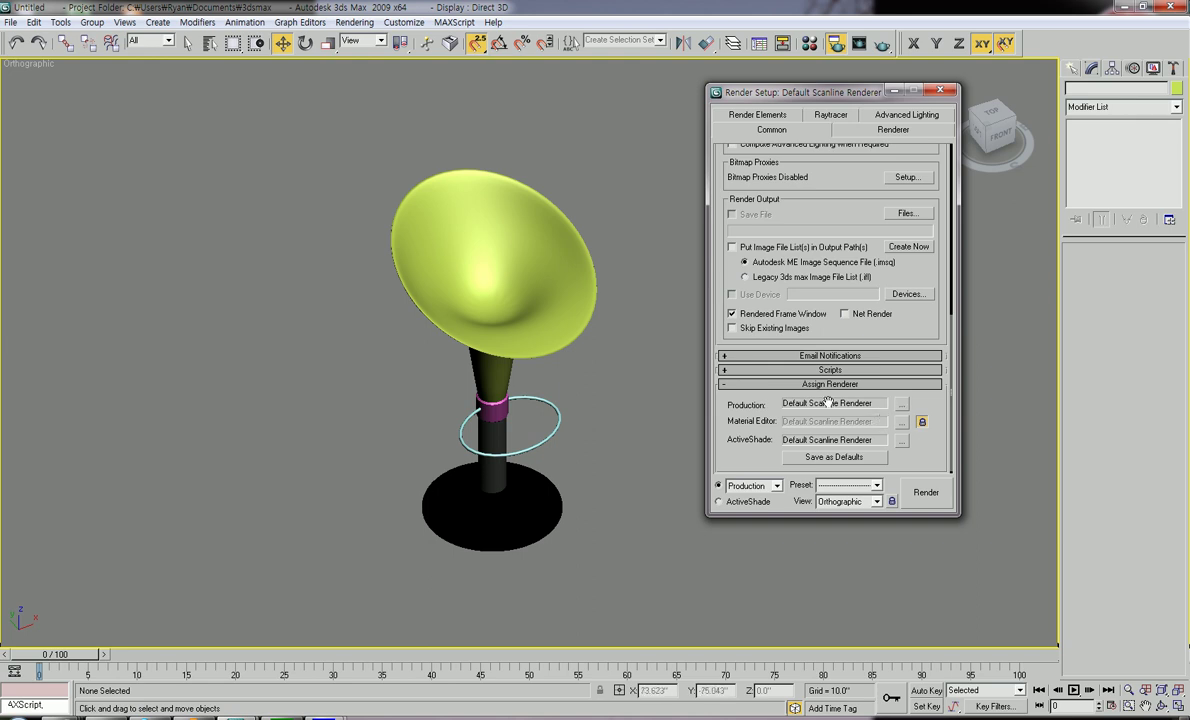
{"action": "left_click", "coordinate": [902, 406]}
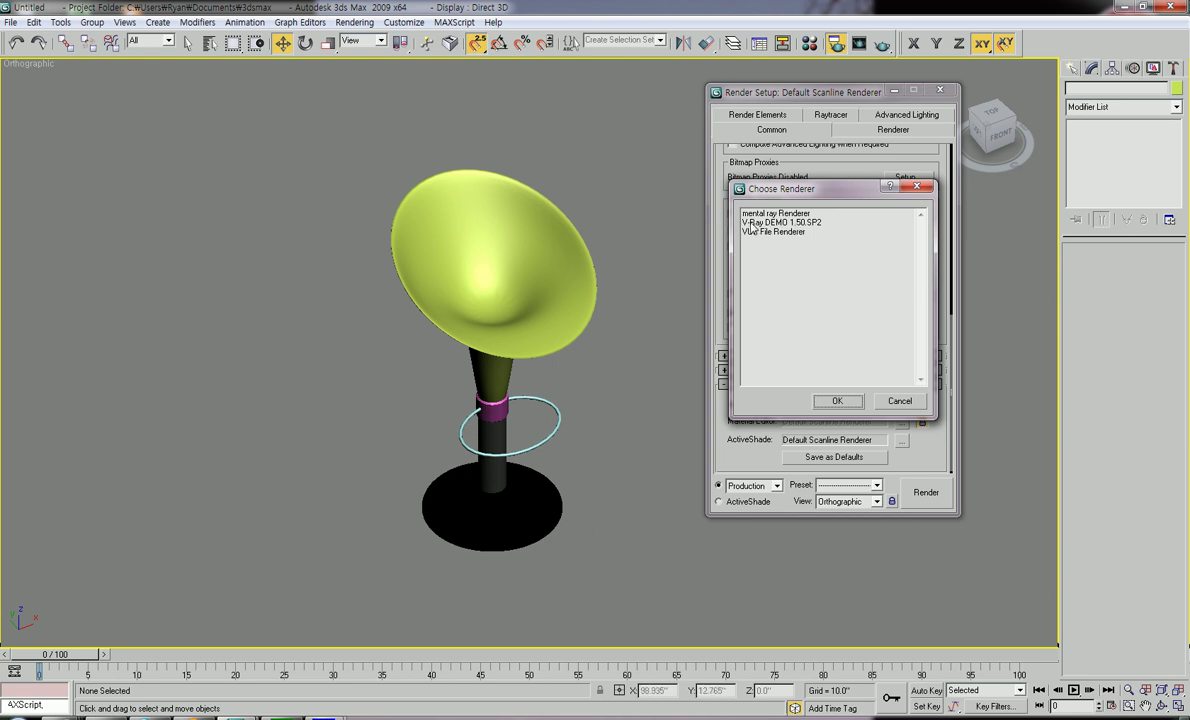
{"action": "left_click", "coordinate": [806, 223]}
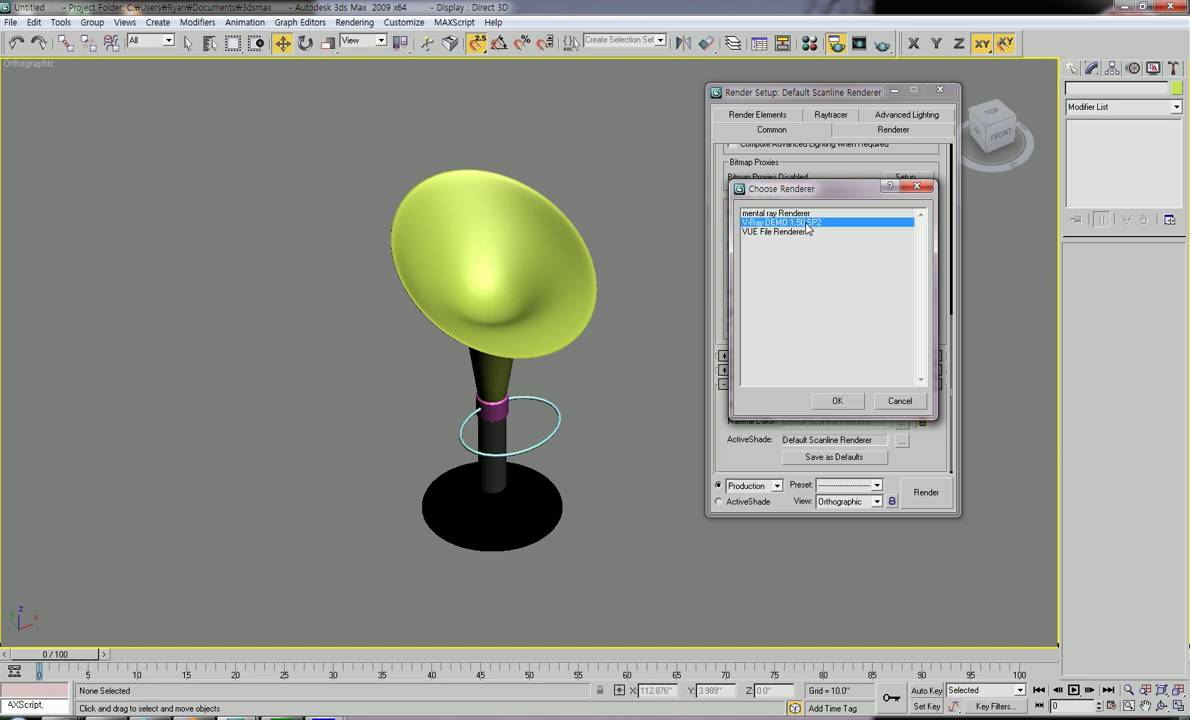
{"action": "left_click", "coordinate": [838, 401]}
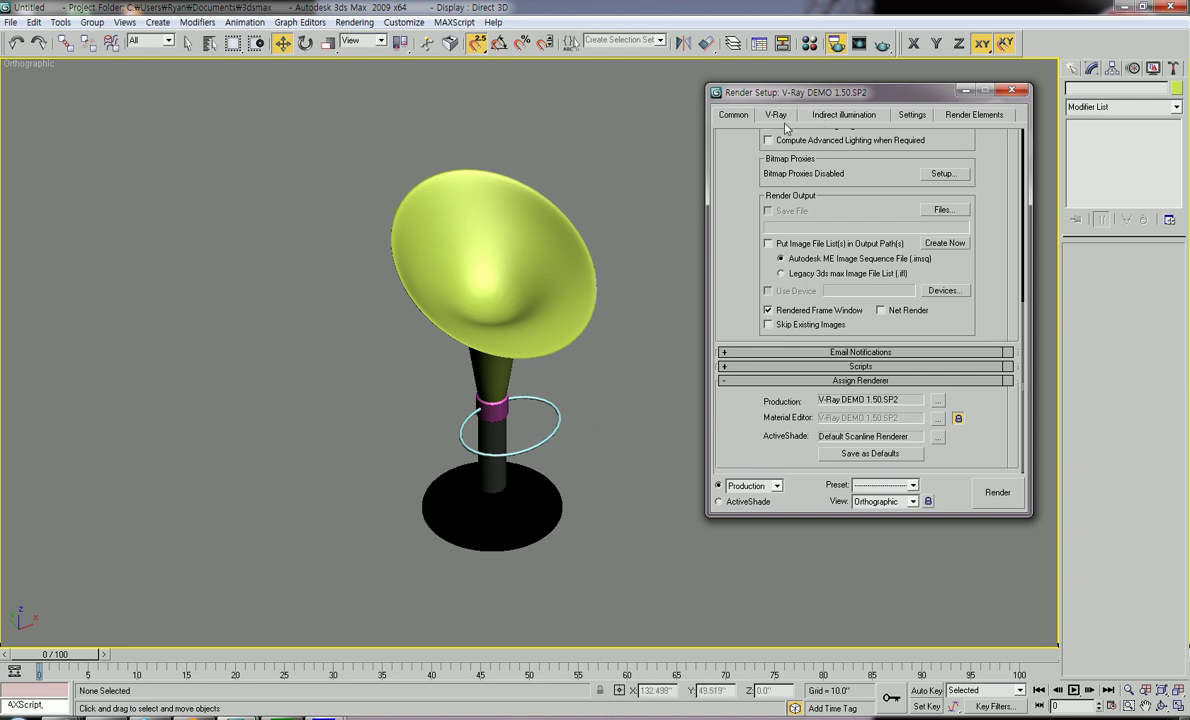
{"action": "left_click", "coordinate": [1013, 92]}
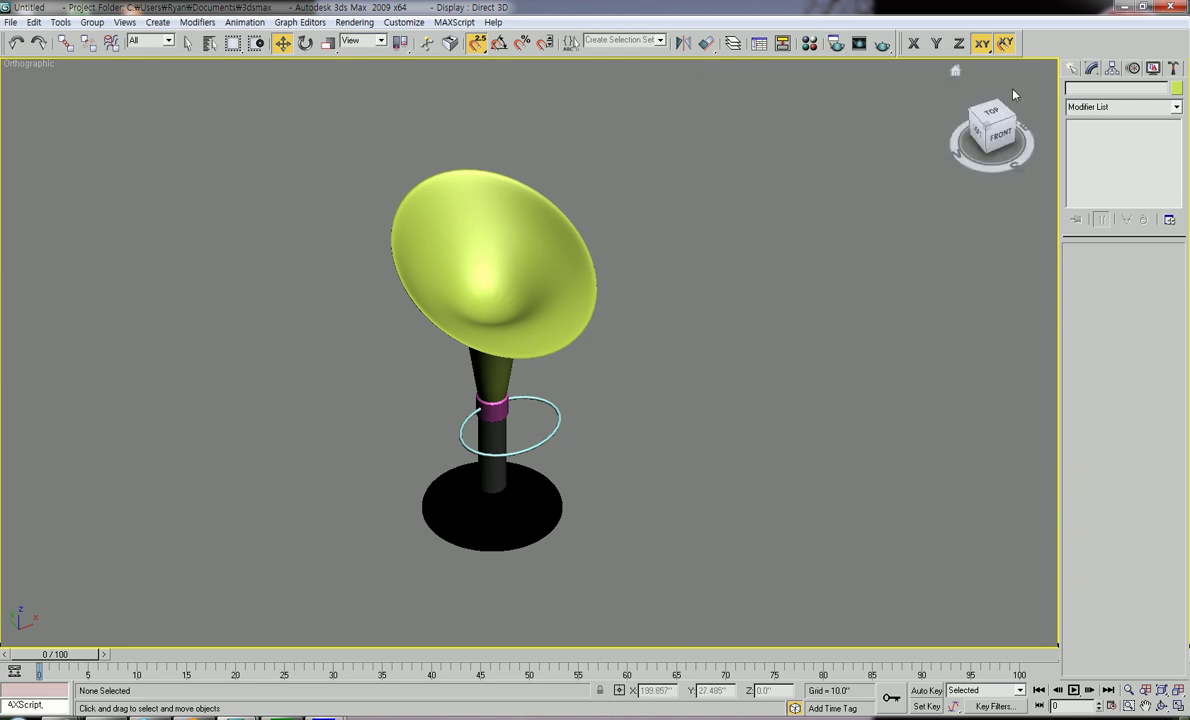
Open the Material Editor and place it beside the stool.
{"action": "left_click", "coordinate": [809, 43]}
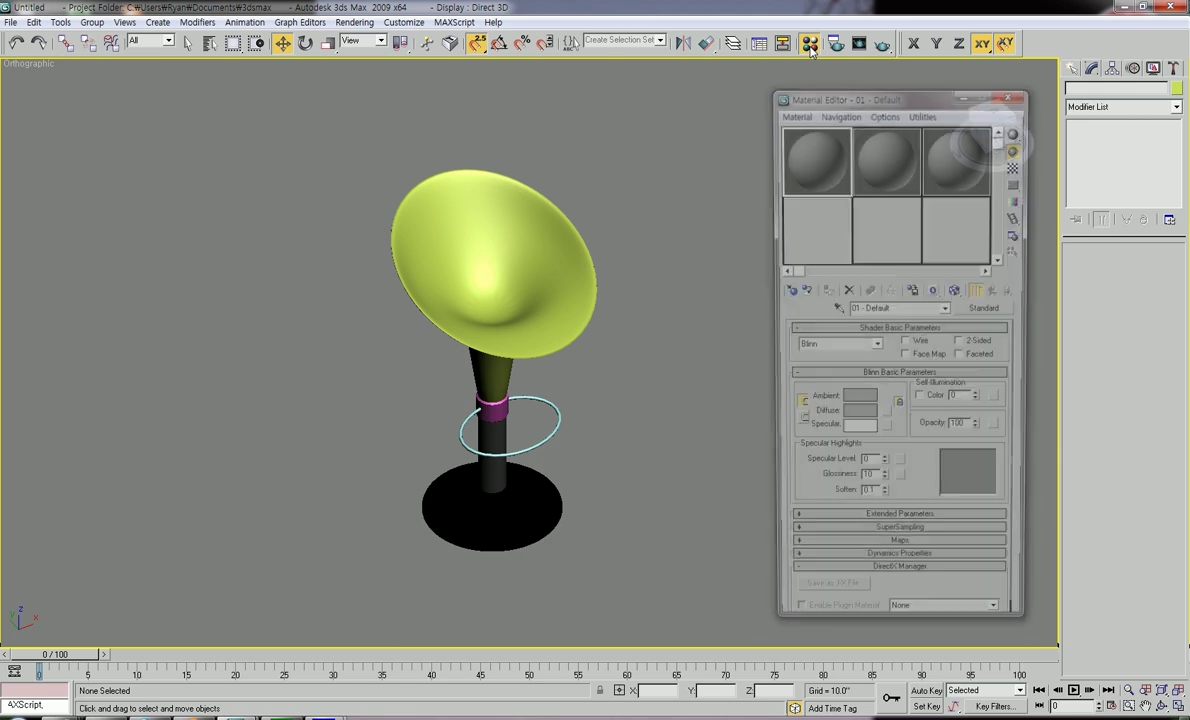
{"action": "left_click_drag", "start_coordinate": [854, 99], "coordinate": [830, 93]}
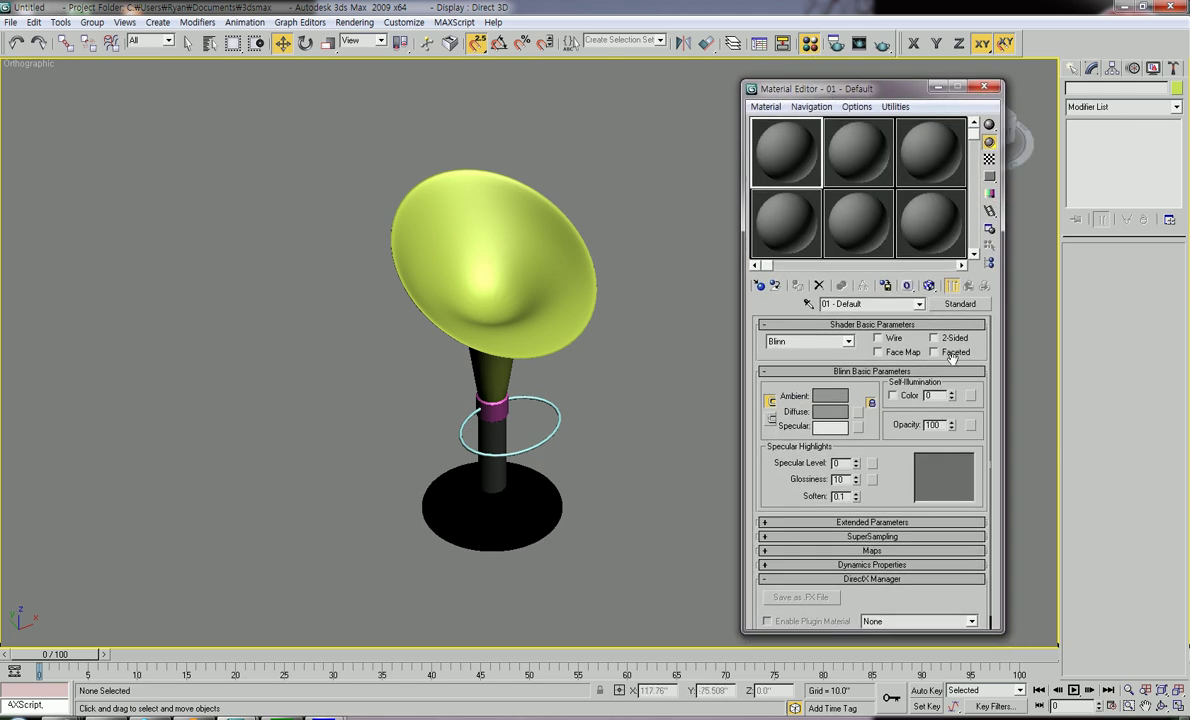